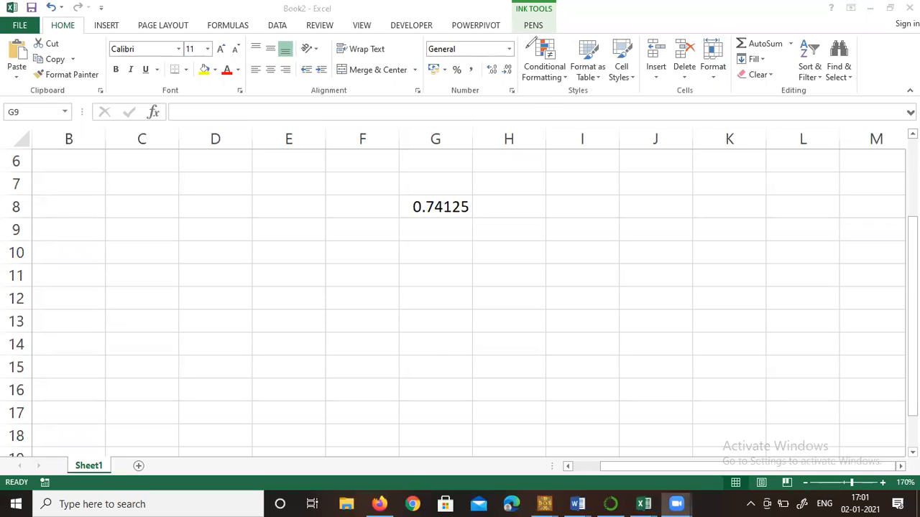
Enter the formula =RAND() in cell H10 to generate a random decimal
left_click(497, 265)
left_click(506, 252)
type("=rab")
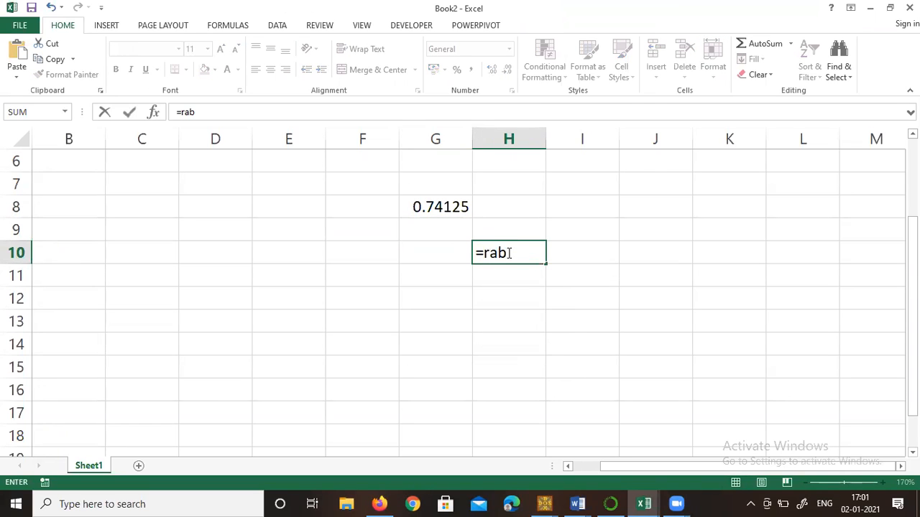
key("BackSpace")
type("nd()")
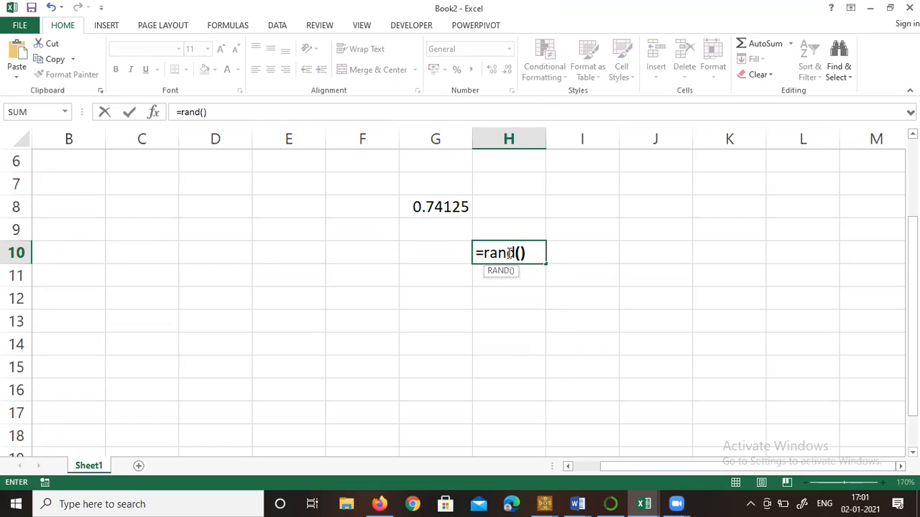
key("Return")
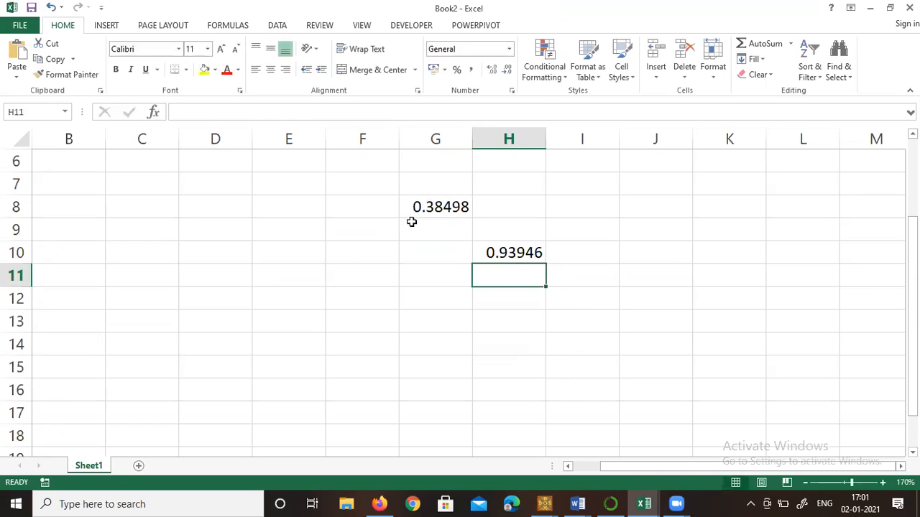
left_click(440, 275)
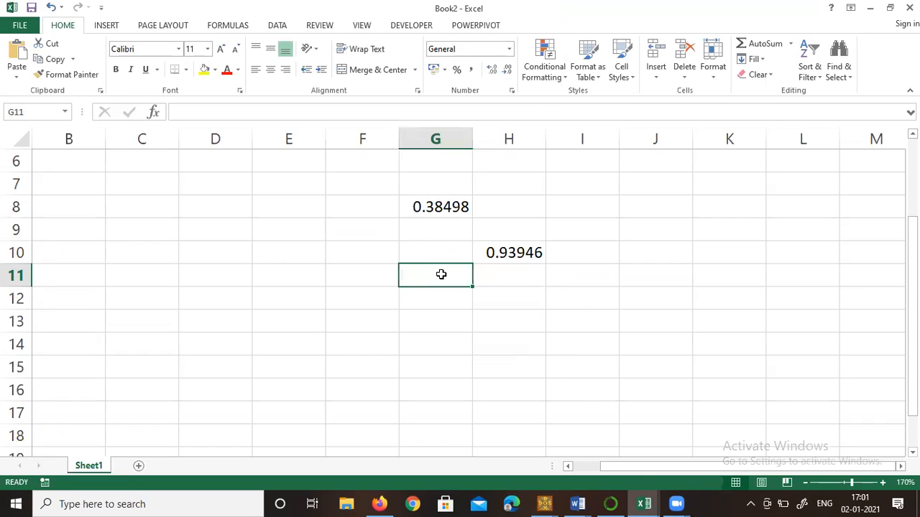
key("ctrl+g")
left_click(601, 170)
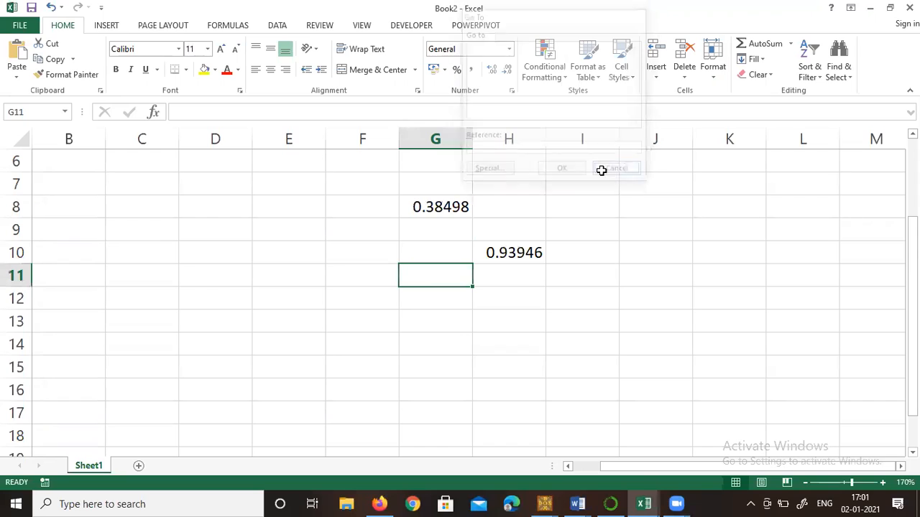
left_click(544, 97)
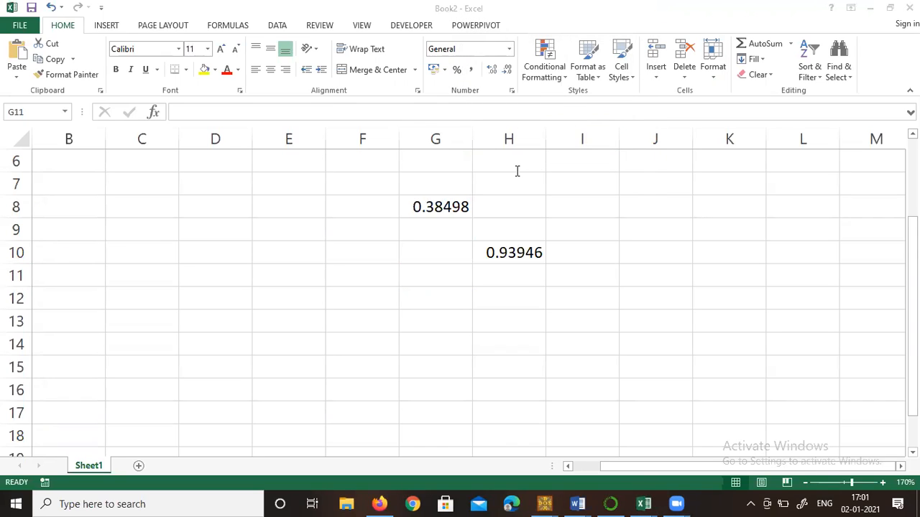
left_click(702, 184)
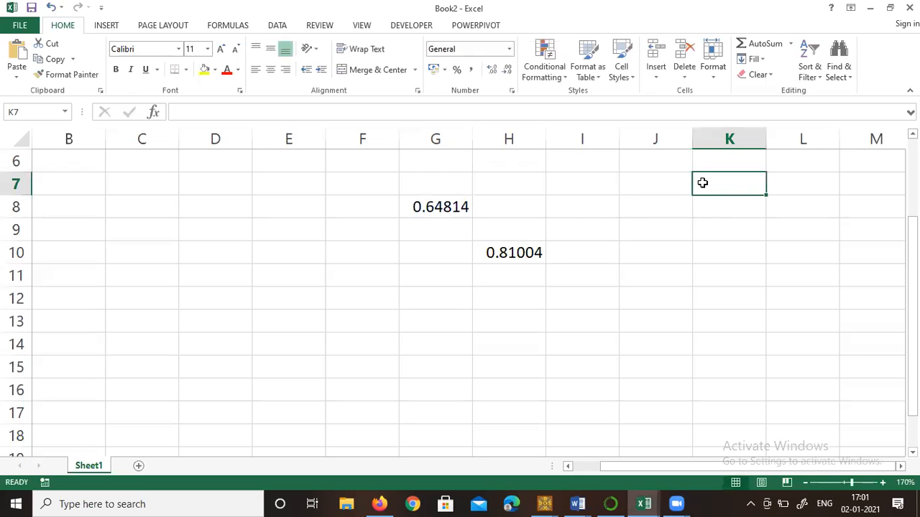
left_click(635, 267)
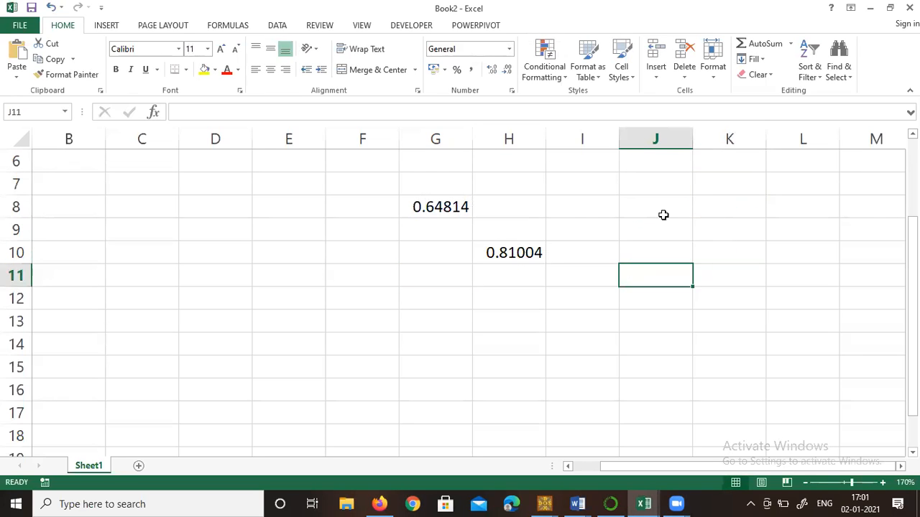
Enter another random-number formula, =RAND(), in cell J7
left_click(686, 189)
type("=")
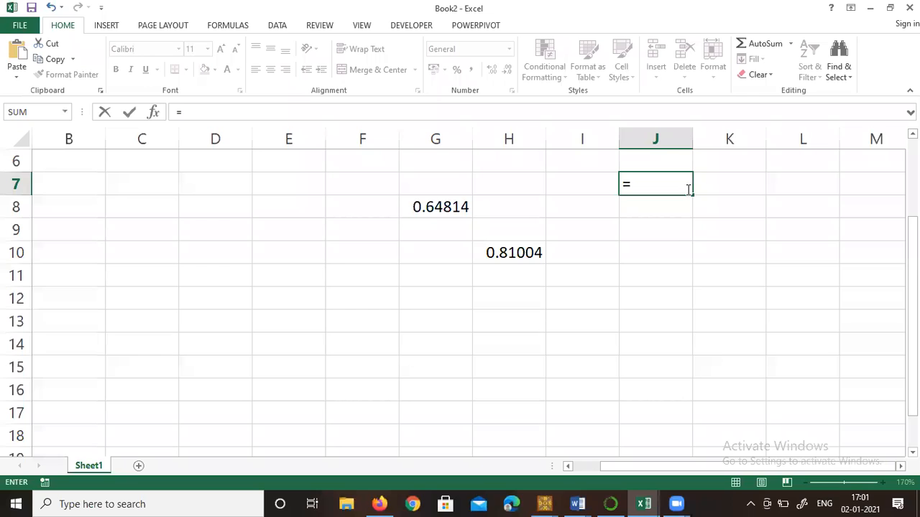
type("rand()")
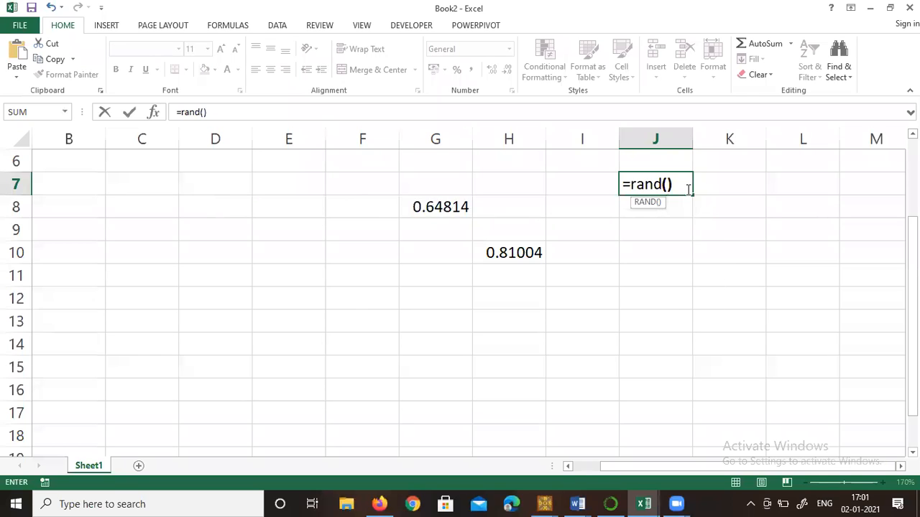
key("Return")
left_click(672, 240)
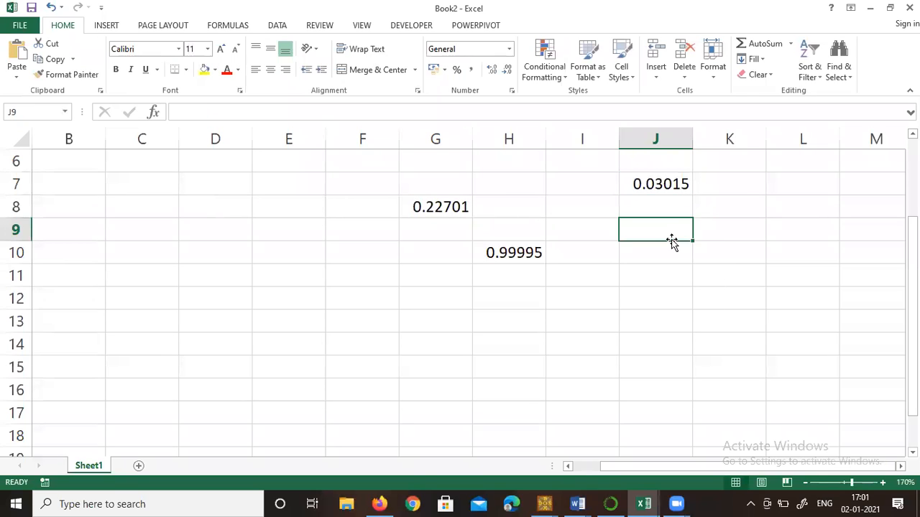
key("Down")
key("Down")
key("Up")
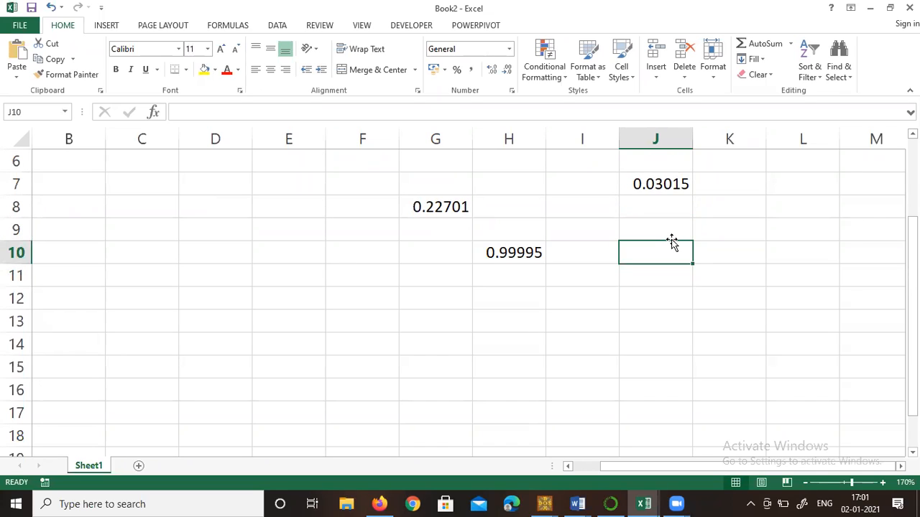
Handwrite red annotations over the sheet: "website" and "friendship cal" around columns B to D, plus two arrows and a small sketch around E and F
left_click(643, 153)
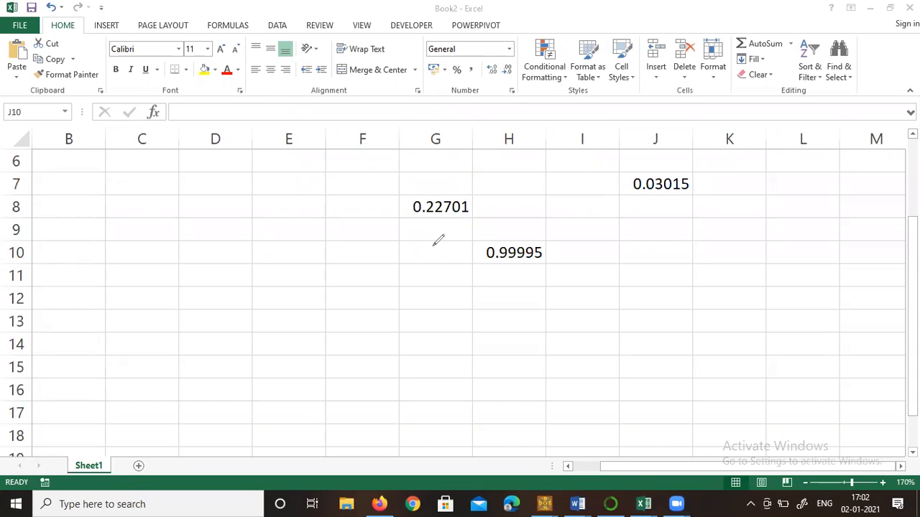
mouse_move(96, 215)
left_mouse_down()
mouse_move(150, 205)
mouse_move(133, 244)
left_mouse_up()
mouse_move(111, 280)
left_mouse_down()
mouse_move(112, 295)
mouse_move(191, 275)
left_mouse_up()
mouse_move(152, 325)
left_mouse_down()
mouse_move(147, 334)
mouse_move(173, 321)
left_mouse_up()
left_click_drag(291, 293, 324, 293)
left_click_drag(282, 335, 308, 336)
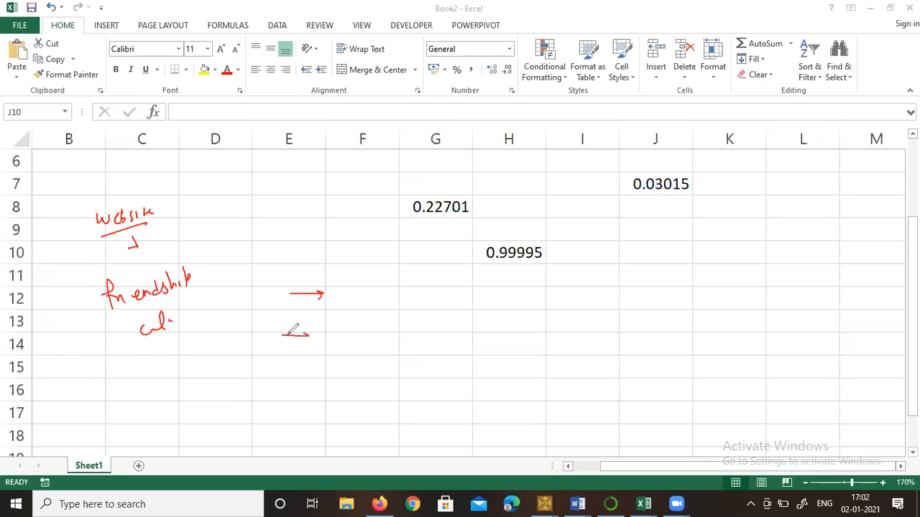
left_click_drag(338, 364, 342, 361)
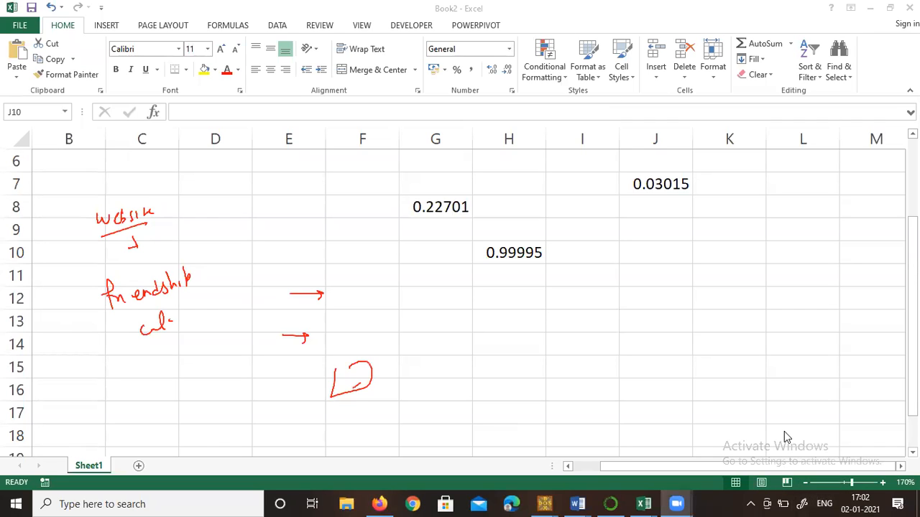
Enter the formula =100*RAND() in cell J10 to scale the random number up to 100
left_click(683, 293)
type("=")
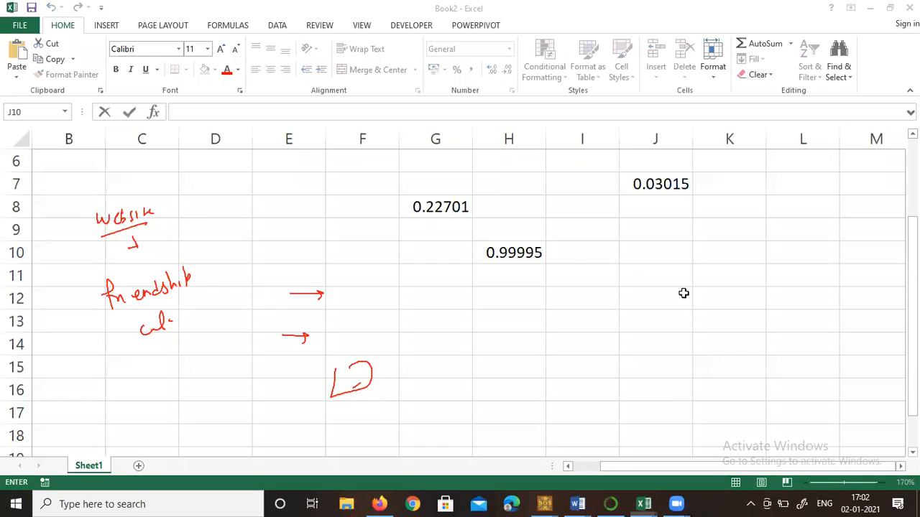
left_click(633, 263)
type("=100")
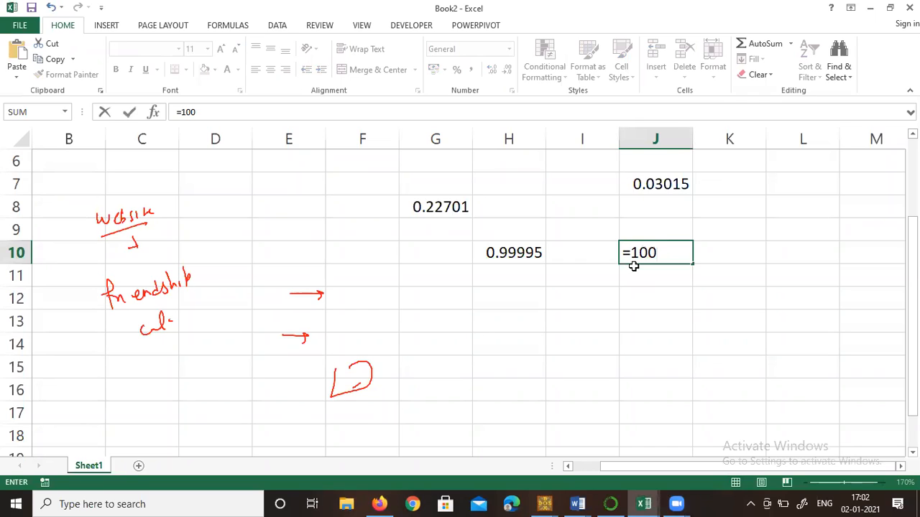
type("*rand")
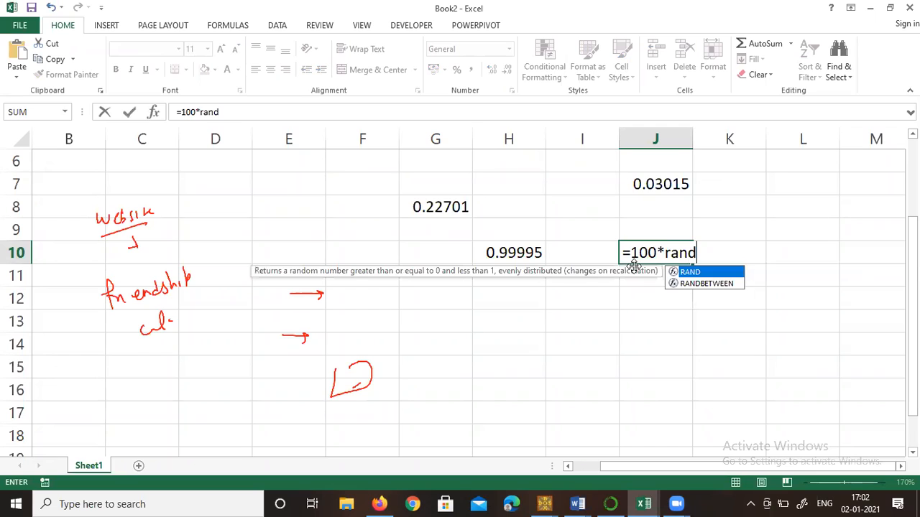
type("()")
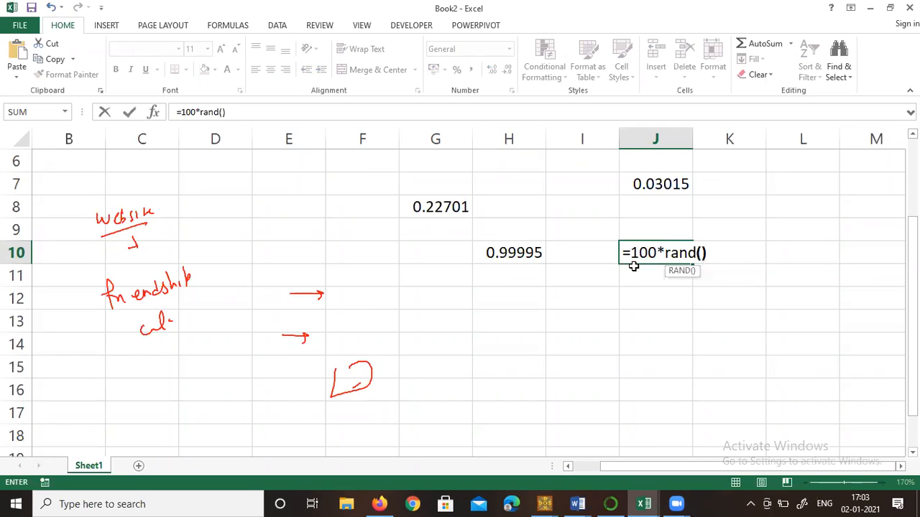
key("Return")
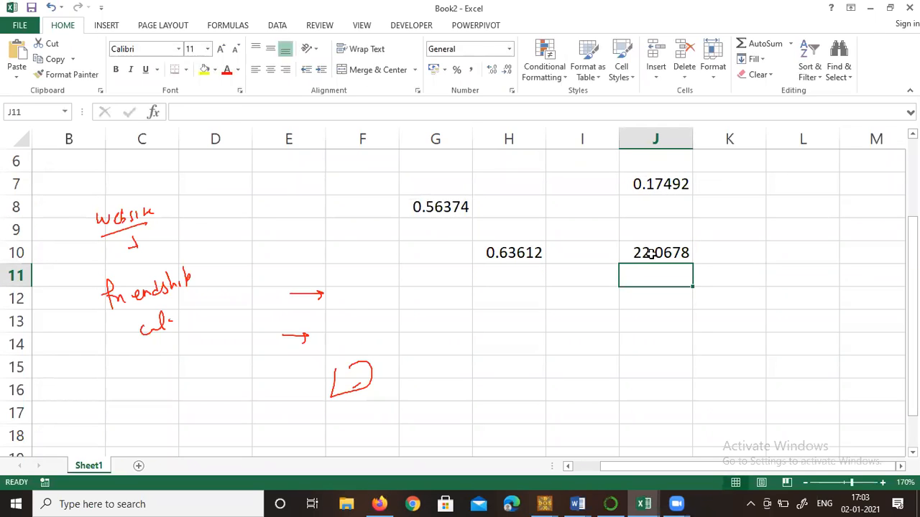
left_click(650, 253)
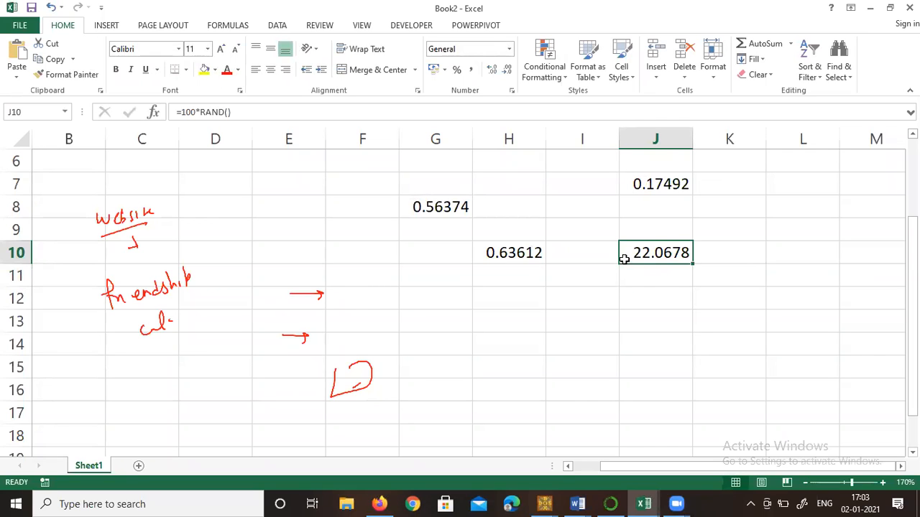
Enter the scaled random-number formula =100*RAND() in cell J11 as well
left_click(660, 274)
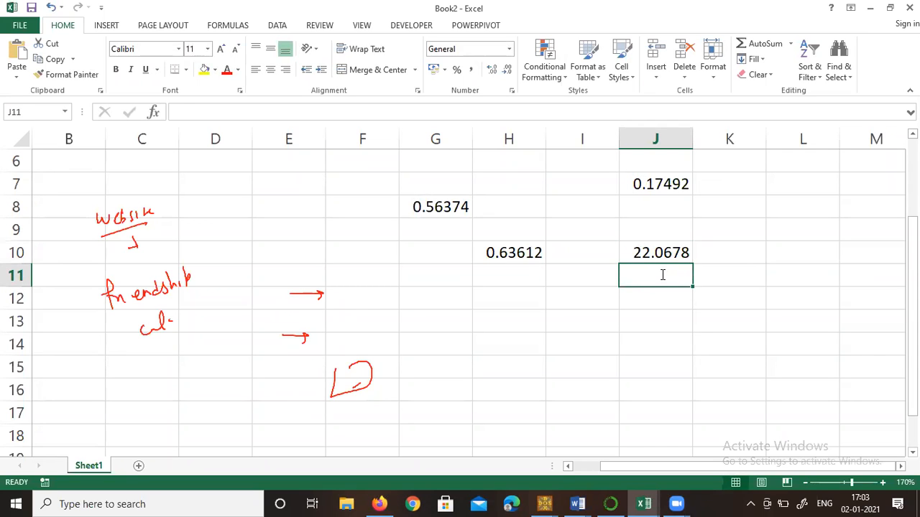
type("=ra")
key("BackSpace")
key("BackSpace")
type("100*ra")
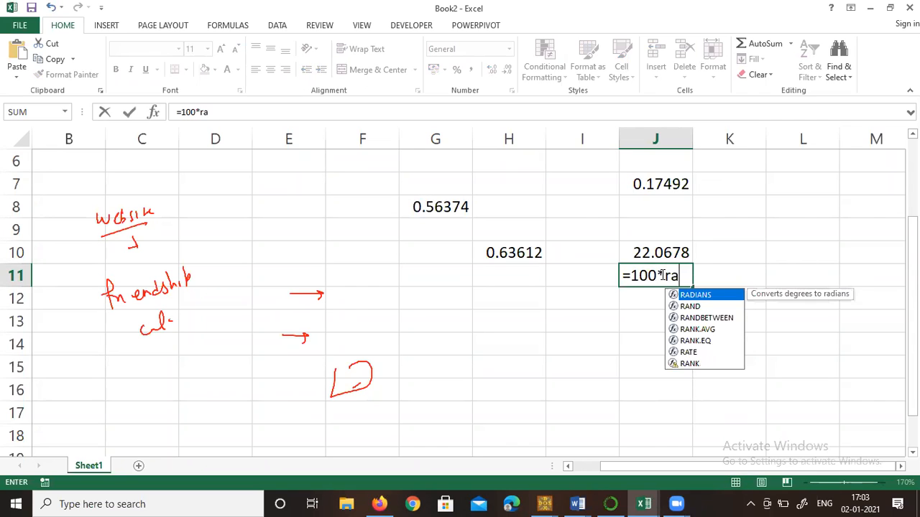
type("nd()")
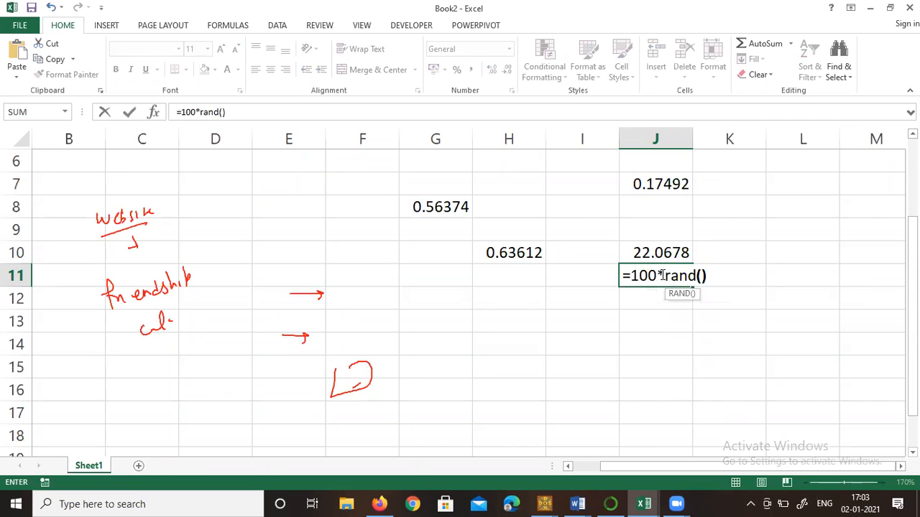
key("Return")
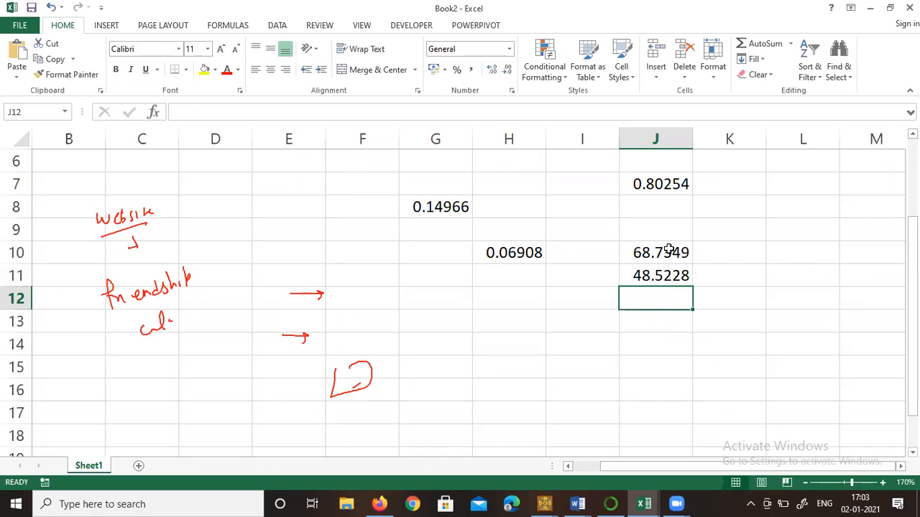
Wrap the formula in J11 in ROUND with zero decimal digits, making it =ROUND(100*RAND(),0)
left_click(671, 274)
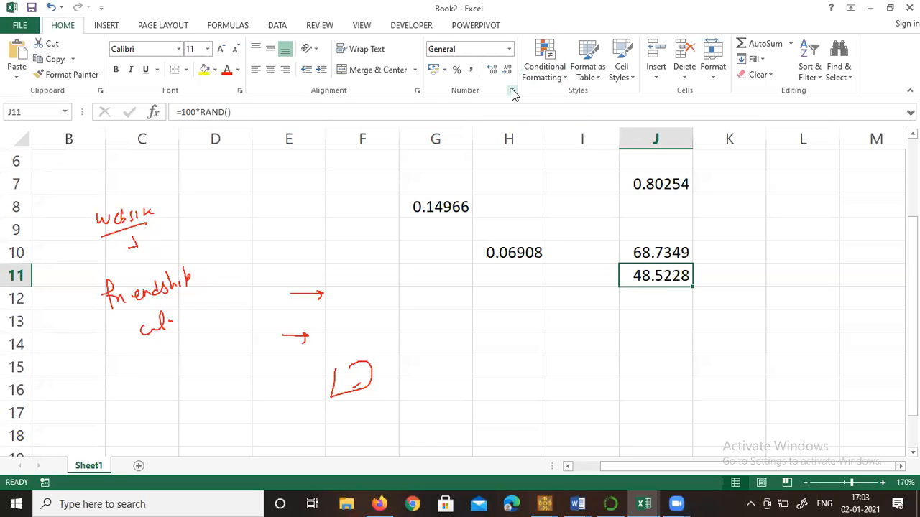
left_click(184, 109)
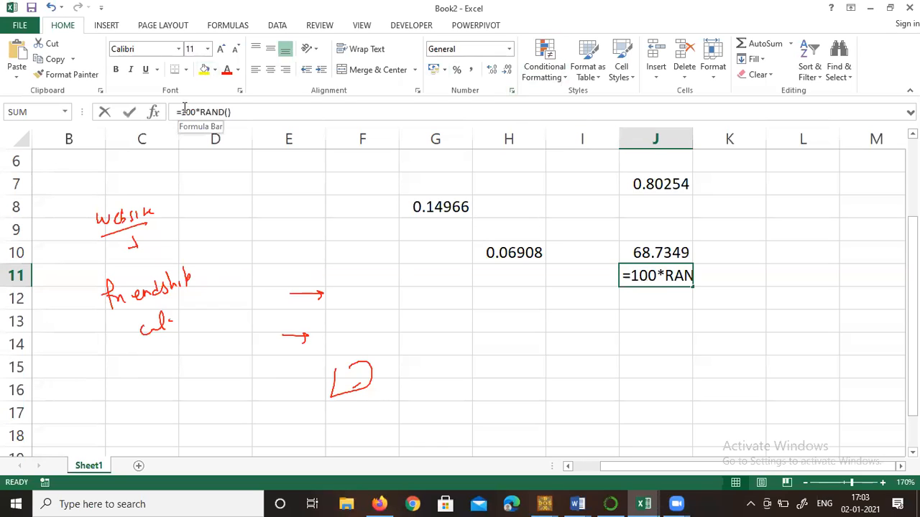
left_click(184, 111)
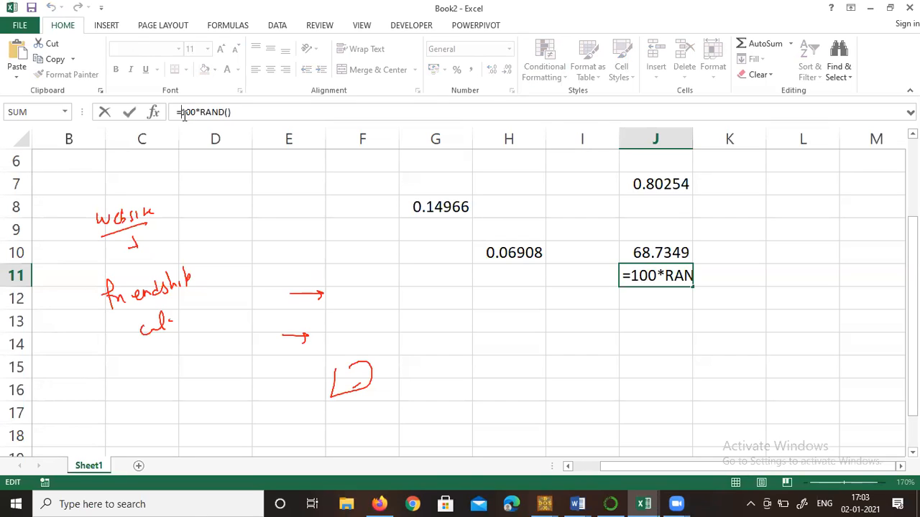
type("=")
key("BackSpace")
key("F2")
key("F2")
left_click(636, 275)
type("rou")
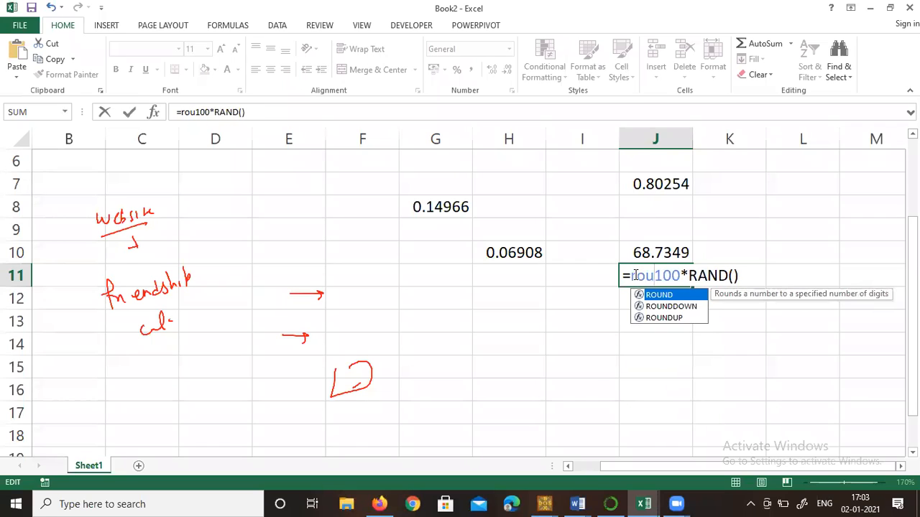
type("nd(")
key("Right")
key("Right")
key("Right")
key("Right")
key("Right")
key("Right")
key("Right")
key("Right")
key("Right")
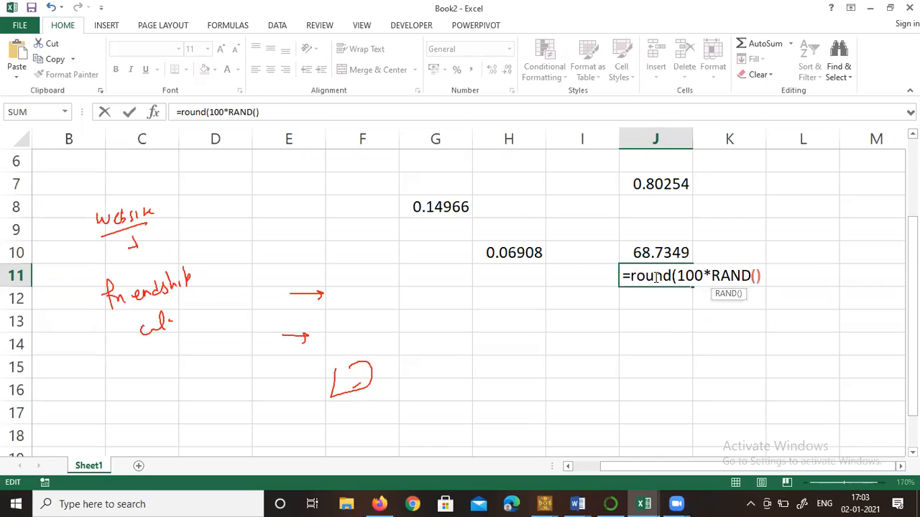
key("Right")
type(",")
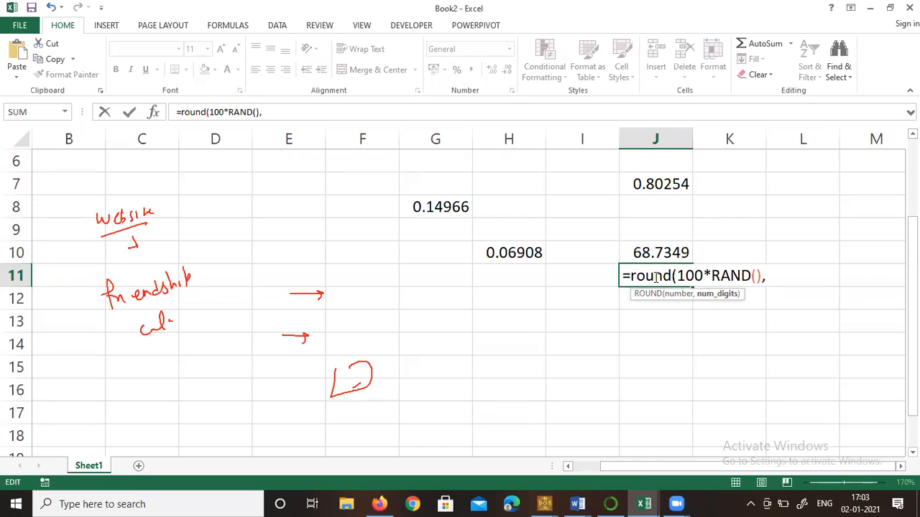
type("0\\")
key("BackSpace")
type(")")
key("Return")
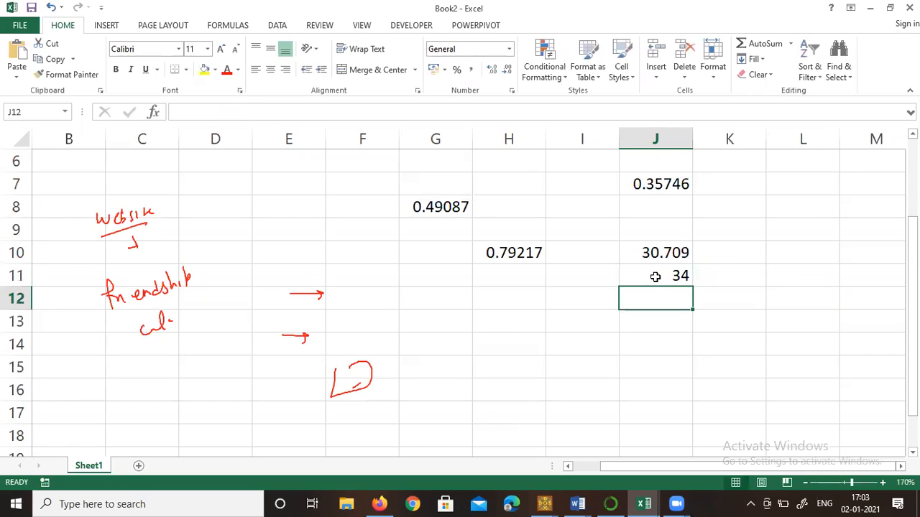
Change the multiplier in cell J11's formula to 1000, making it =ROUND(1000*RAND(),0)
key("Down")
left_click(655, 276)
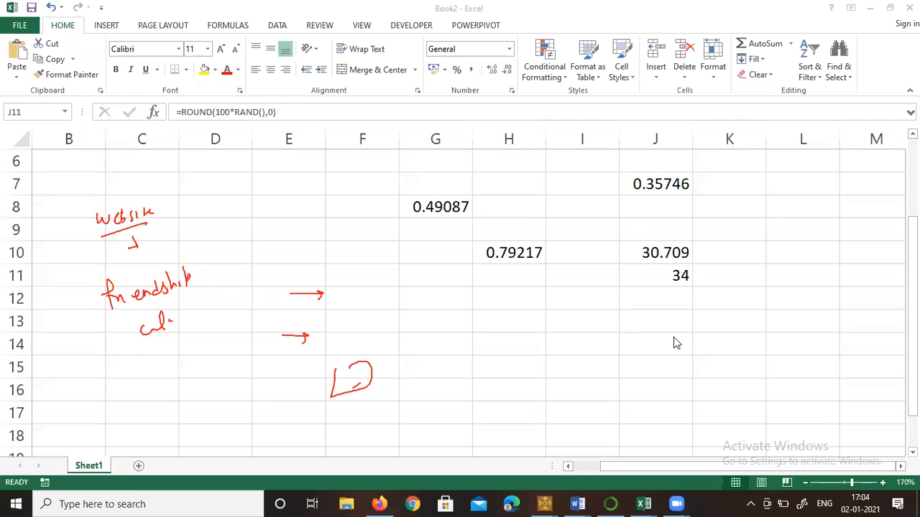
left_click(659, 288)
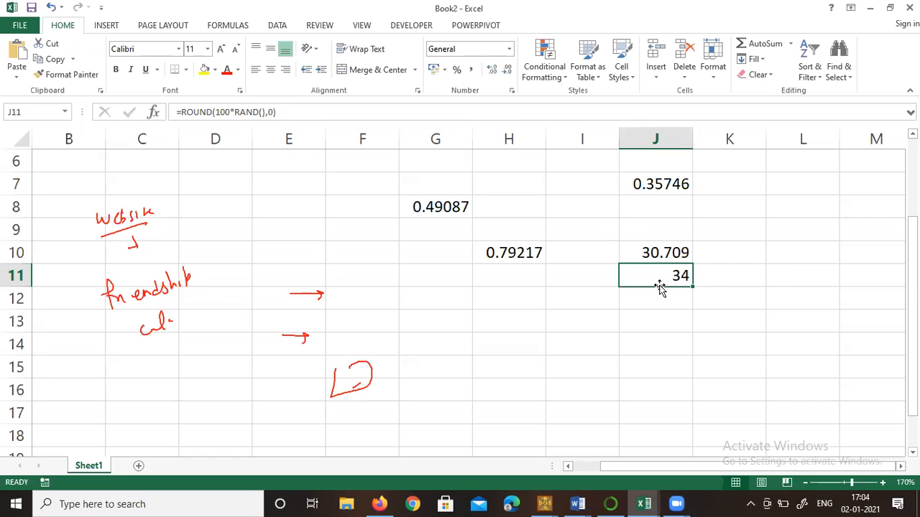
double_click(659, 288)
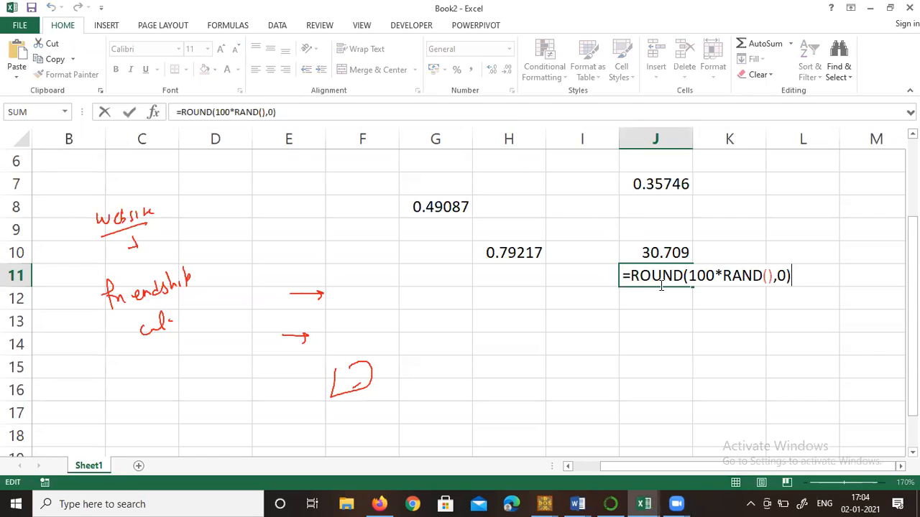
left_click(717, 275)
type("0")
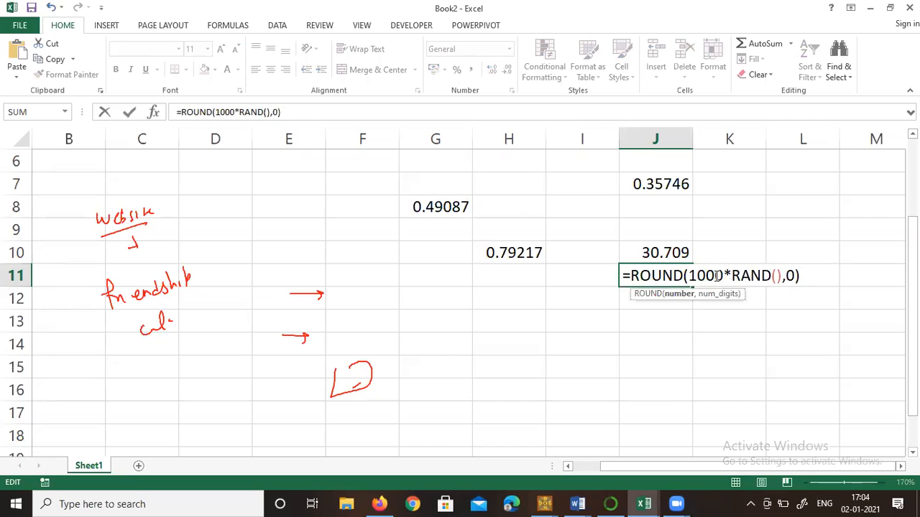
key("Return")
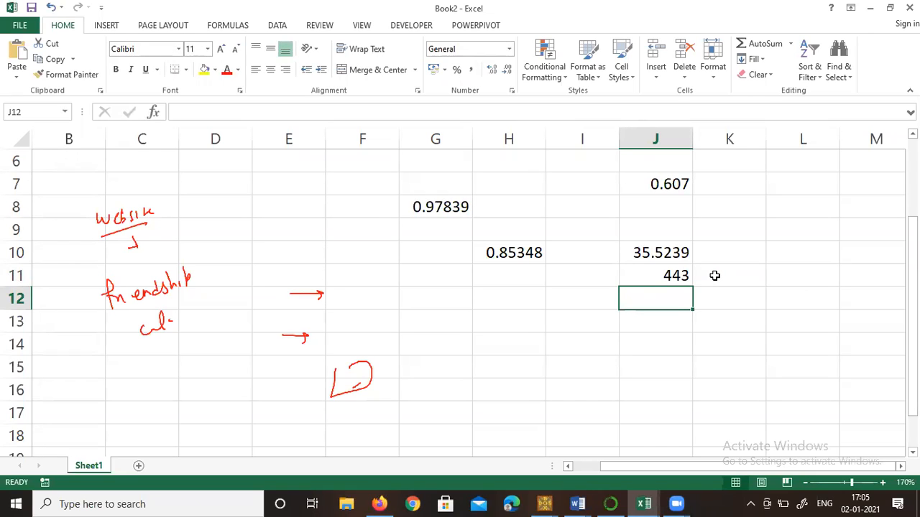
Enter the formula =1000*RAND() in cell J13 to scale the random number up to 1000
left_click(508, 104)
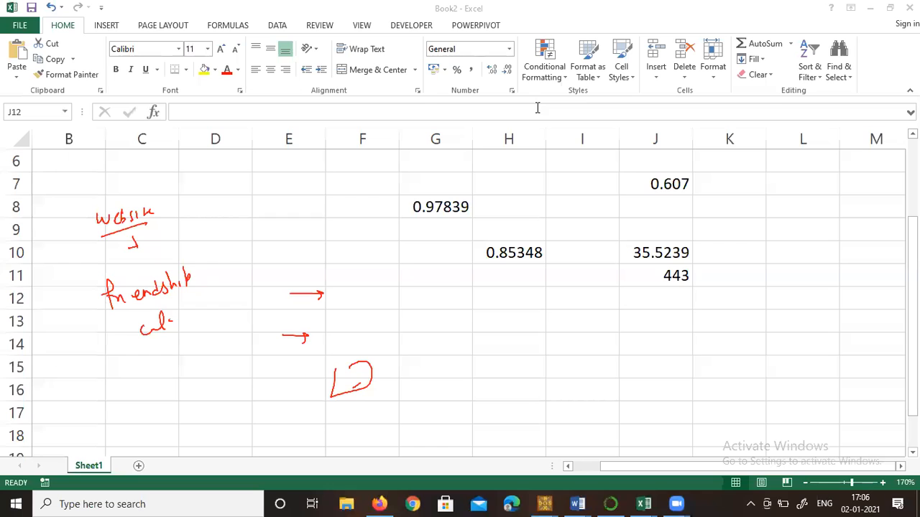
left_click(657, 307)
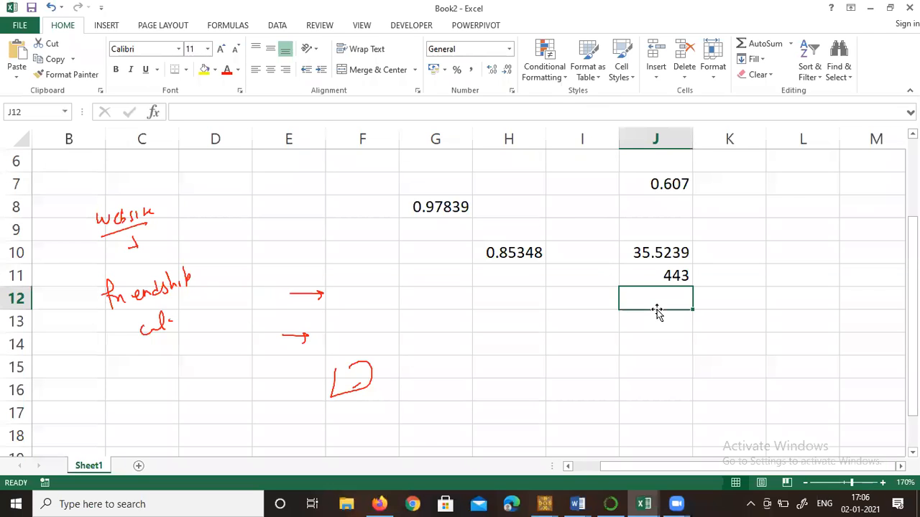
left_click(651, 319)
type("=")
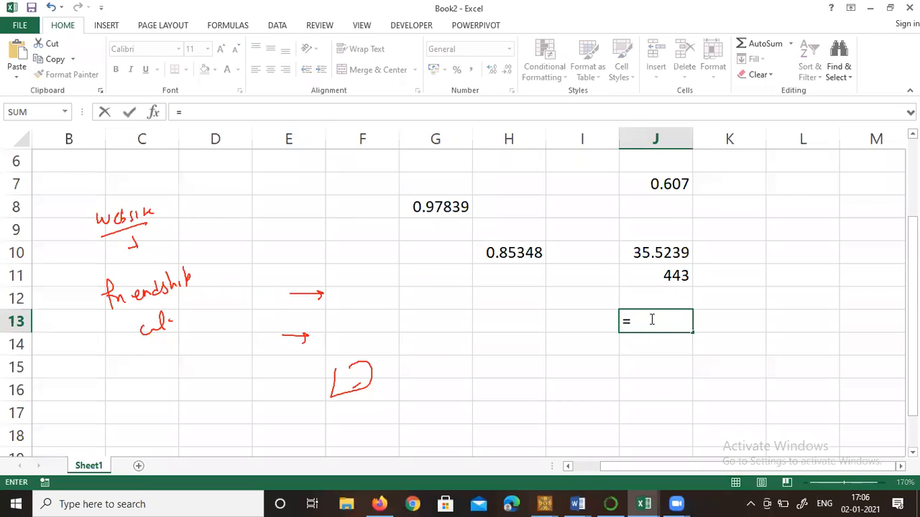
type("1000")
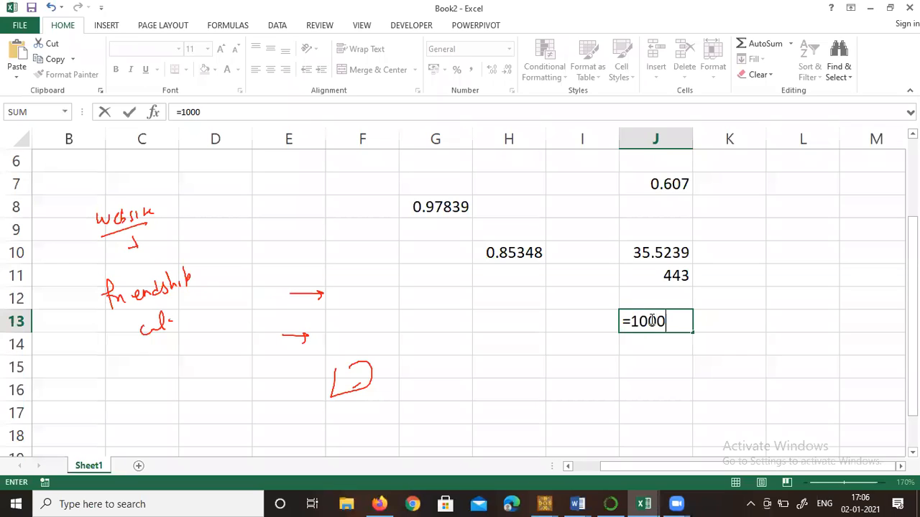
type("*ra")
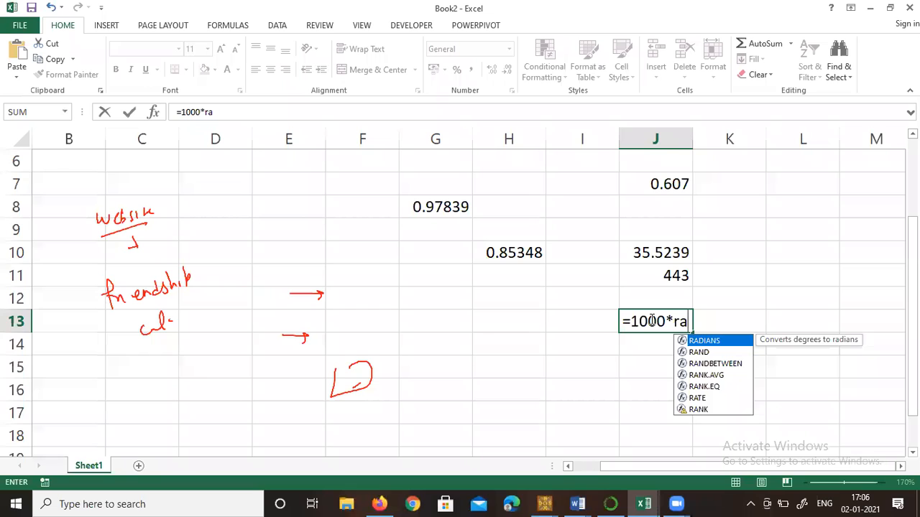
type("nd()")
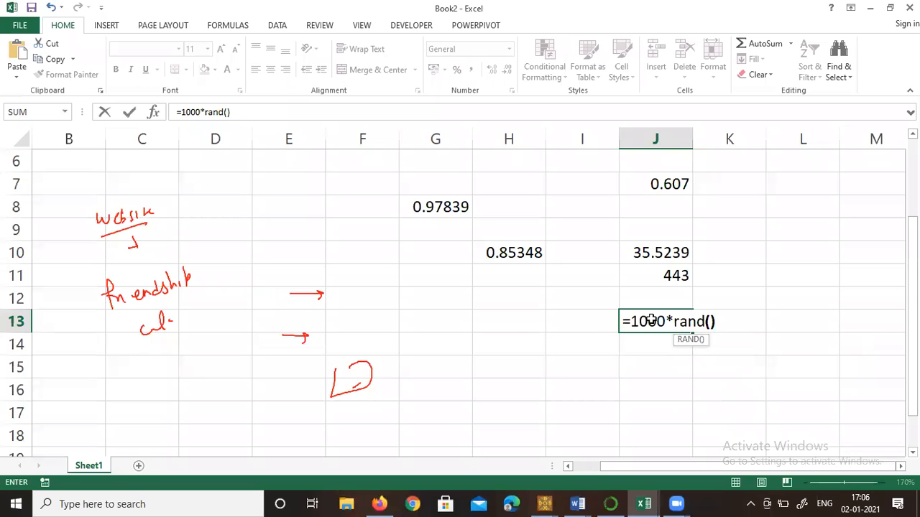
key("Return")
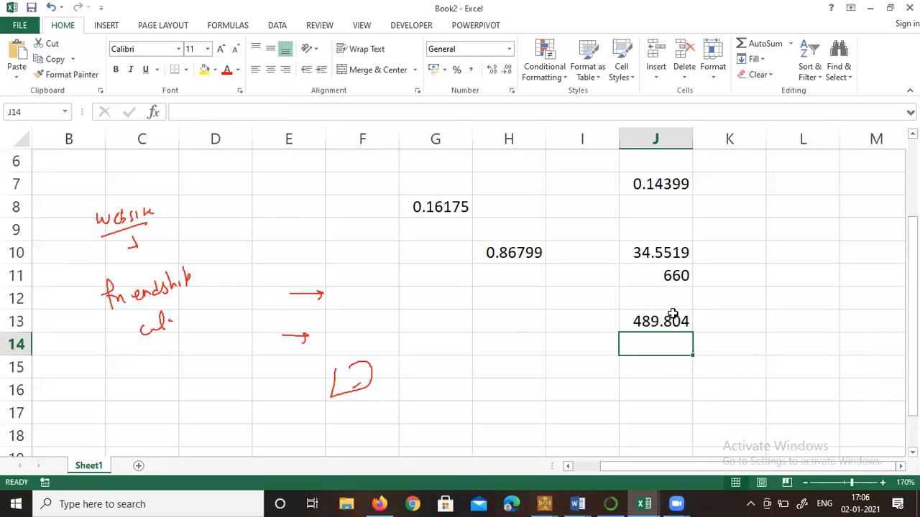
left_click(672, 314)
Enter the rounded random-number formula =ROUND(1000*RAND(),0) in cell J15
left_click(636, 365)
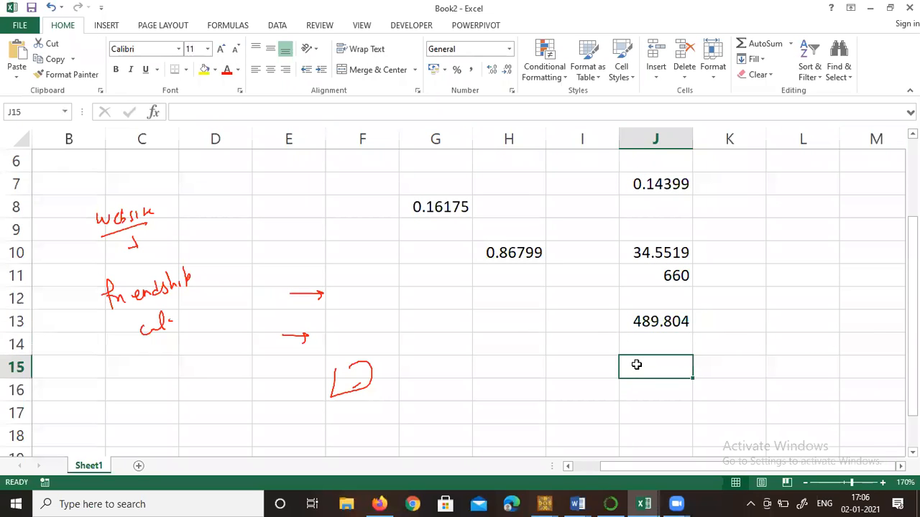
type("=ro")
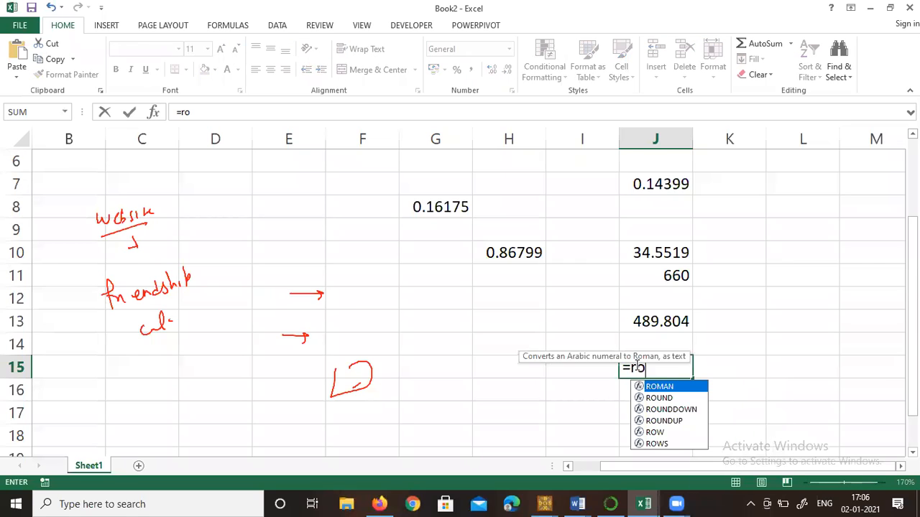
type("und(")
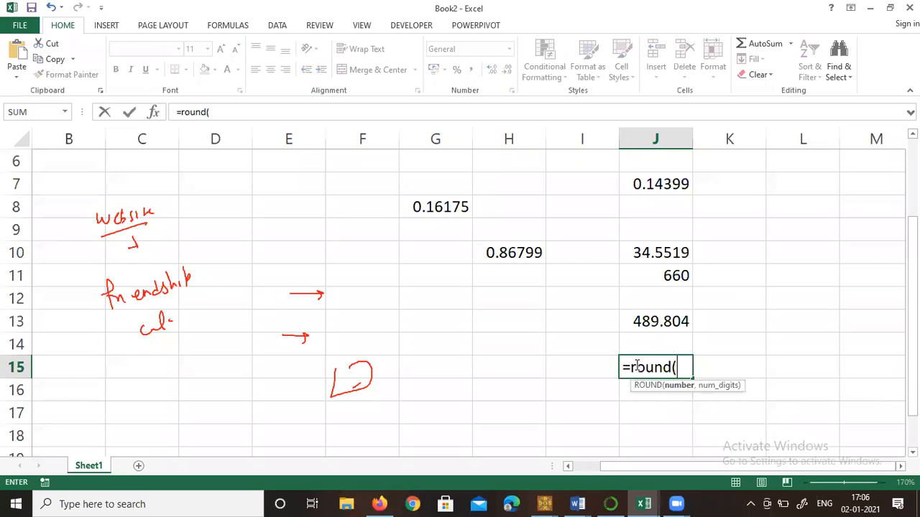
type("1000")
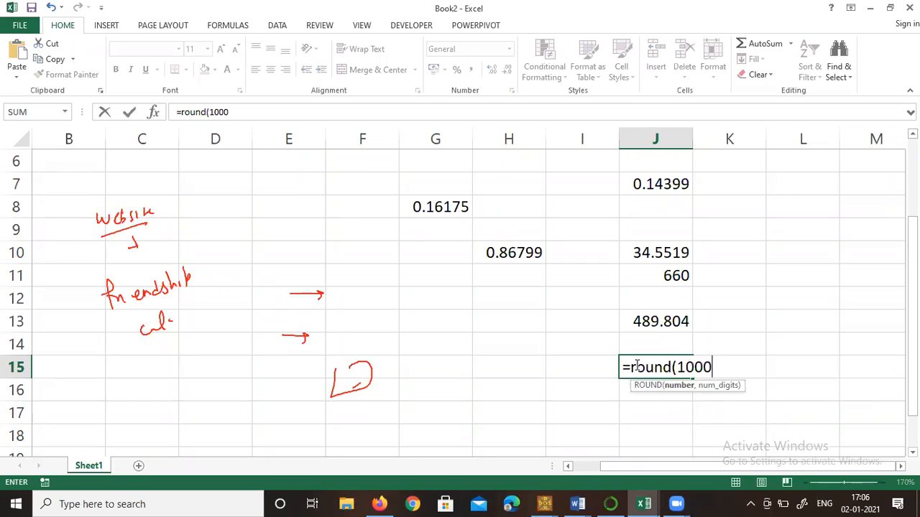
type("*ran")
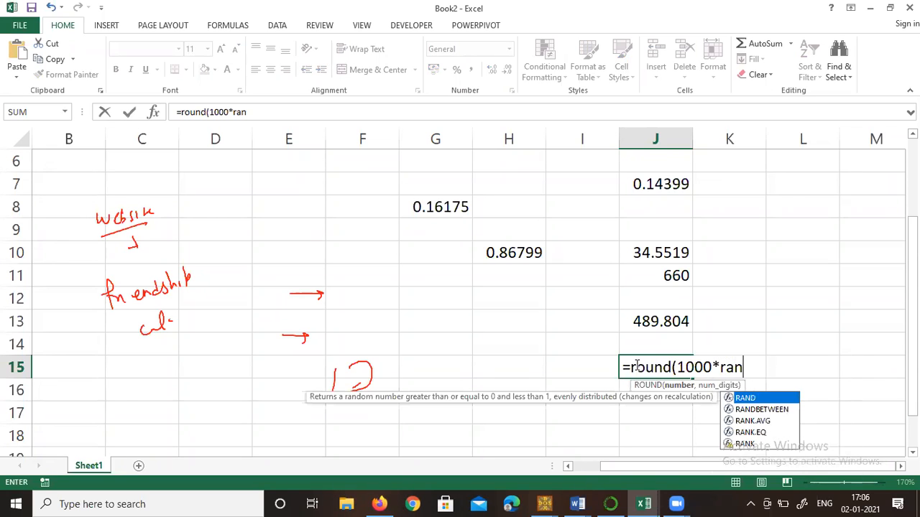
type("d()")
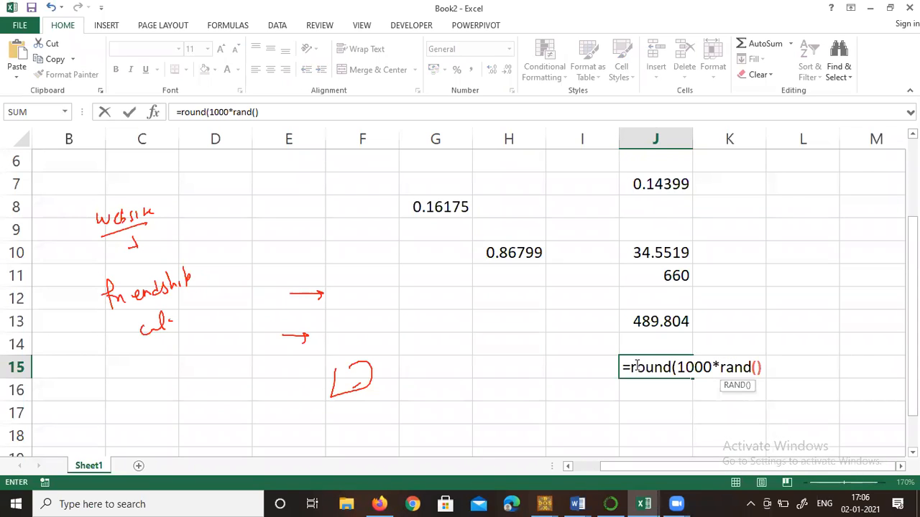
type(",0)")
key("Return")
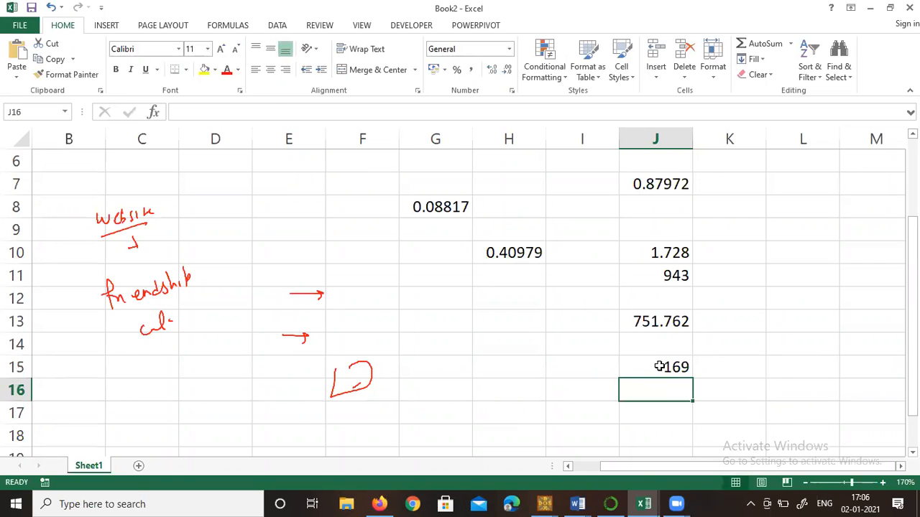
left_click(659, 367)
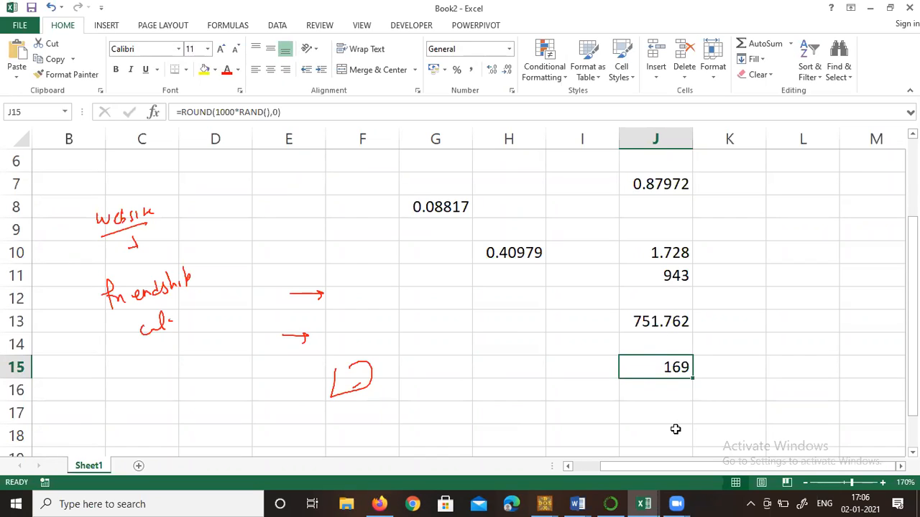
Add a new blank worksheet to the workbook and clear the red handwritten annotations from the screen
left_click(883, 482)
left_click(883, 482)
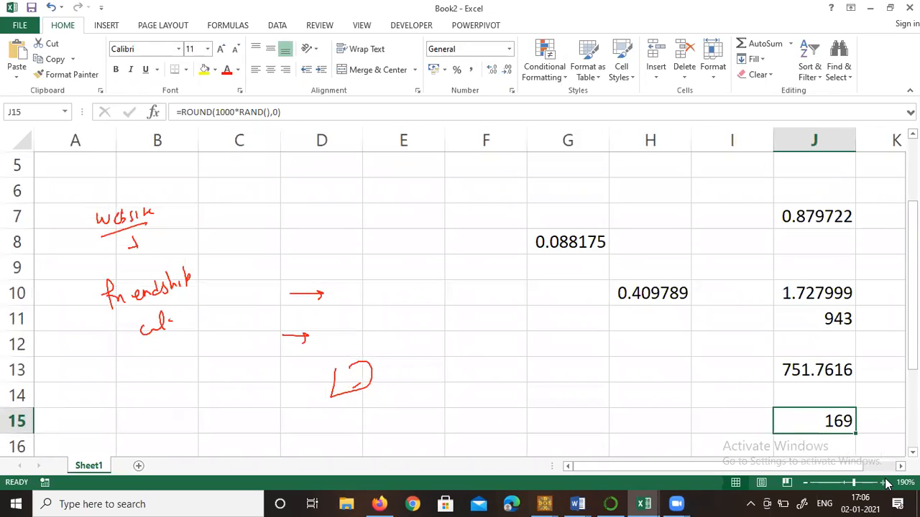
left_click(883, 482)
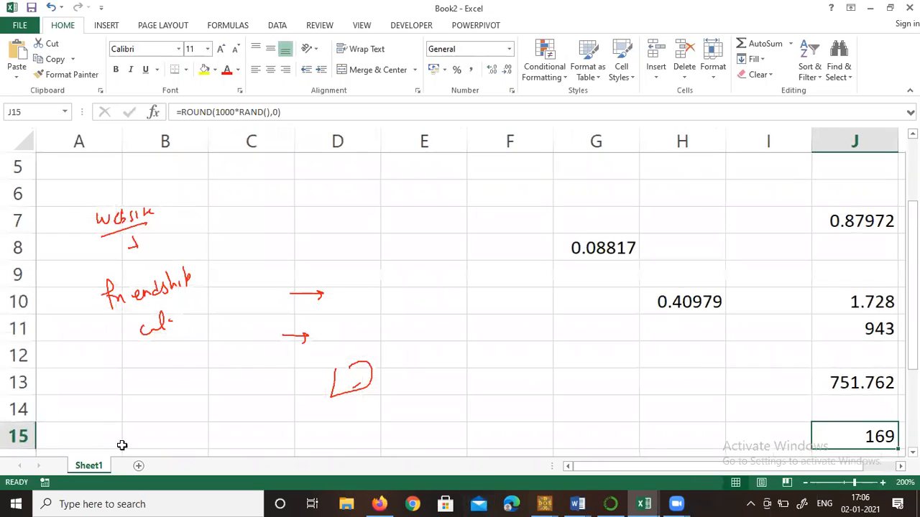
left_click(136, 465)
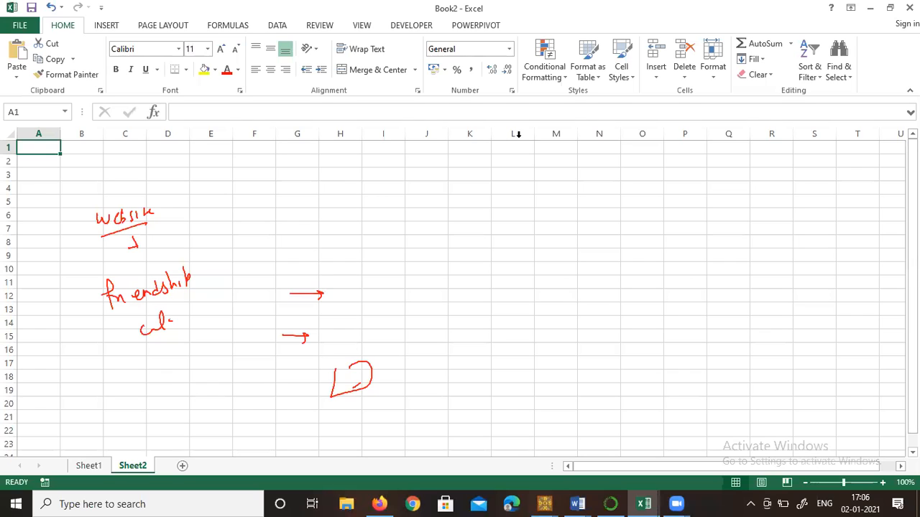
left_click(616, 99)
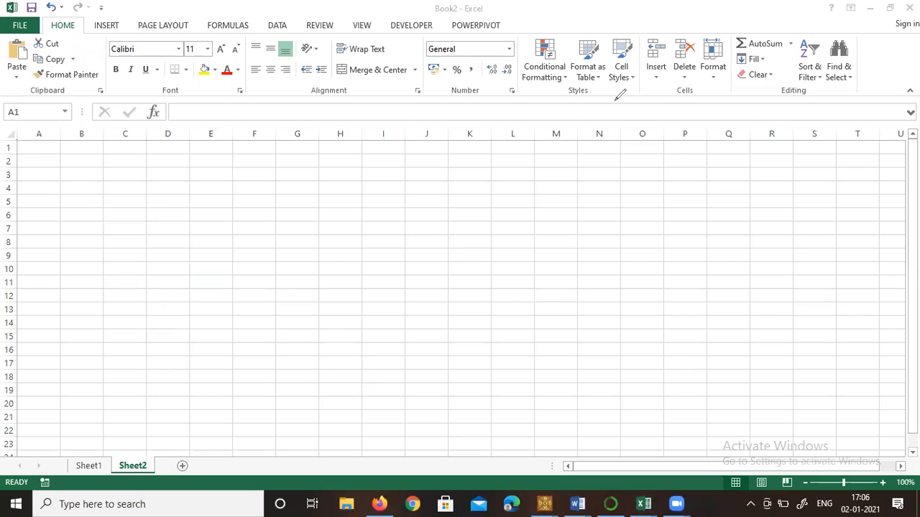
Handwrite a red list over columns M to O naming the text functions LEFT, RIGHT, MID, LEN, FIND and SEARCH
left_click_drag(549, 168, 569, 168)
mouse_move(562, 164)
left_mouse_down()
mouse_move(562, 172)
mouse_move(608, 172)
mouse_move(610, 182)
mouse_move(620, 170)
left_mouse_up()
left_click_drag(625, 164, 625, 175)
left_click_drag(622, 174, 629, 174)
left_click_drag(551, 213, 564, 213)
mouse_move(586, 208)
left_mouse_down()
mouse_move(582, 219)
mouse_move(594, 221)
left_mouse_up()
left_click_drag(607, 209, 611, 224)
left_click_drag(611, 215, 620, 225)
left_click_drag(624, 211, 636, 210)
left_click_drag(631, 211, 632, 224)
left_click_drag(558, 251, 581, 260)
left_click_drag(583, 248, 608, 260)
left_click_drag(607, 248, 608, 260)
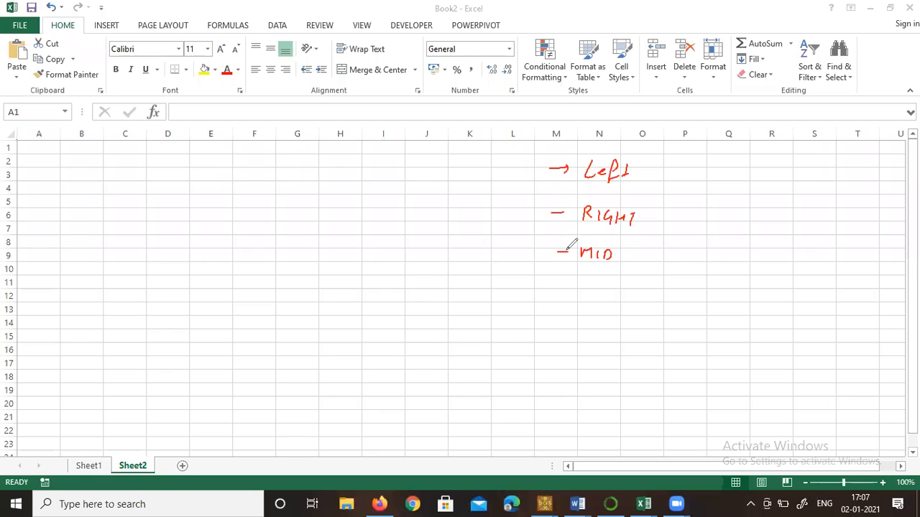
mouse_move(555, 288)
left_mouse_down()
mouse_move(603, 295)
mouse_move(618, 283)
left_mouse_up()
left_click_drag(558, 329, 635, 325)
left_click_drag(558, 374, 579, 373)
mouse_move(601, 363)
left_mouse_down()
mouse_move(592, 379)
mouse_move(640, 378)
mouse_move(649, 366)
mouse_move(659, 377)
left_mouse_up()
Handwrite a second red list over columns P to T naming UPPER, LOWER, CONCATENATE, PROPER and TRIM
mouse_move(695, 169)
left_mouse_down()
mouse_move(748, 161)
mouse_move(785, 173)
left_mouse_up()
left_click_drag(792, 160, 801, 172)
left_click_drag(702, 219, 740, 225)
left_click_drag(747, 215, 749, 224)
left_click_drag(755, 214, 767, 224)
left_click_drag(779, 213, 773, 224)
left_click_drag(786, 213, 794, 225)
left_click_drag(702, 258, 724, 257)
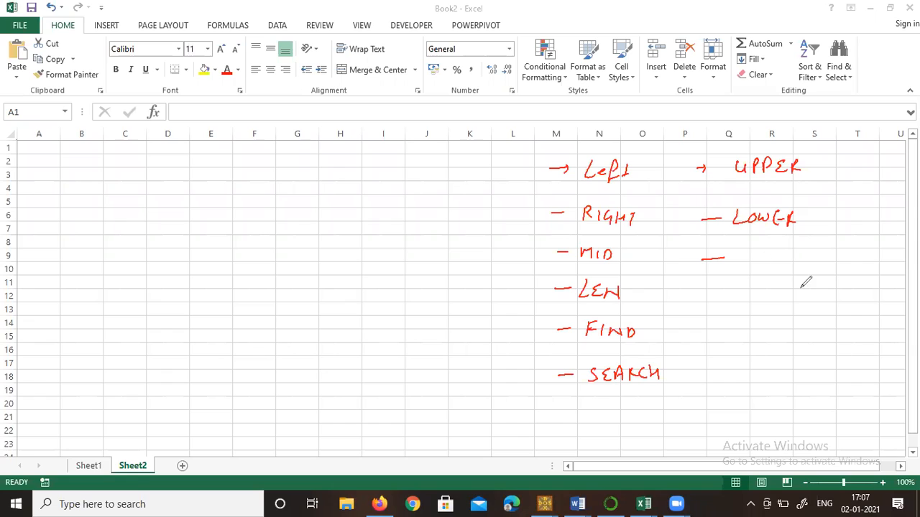
mouse_move(751, 255)
left_mouse_down()
mouse_move(752, 266)
mouse_move(776, 254)
mouse_move(861, 253)
mouse_move(862, 266)
left_mouse_up()
left_click_drag(866, 257, 871, 261)
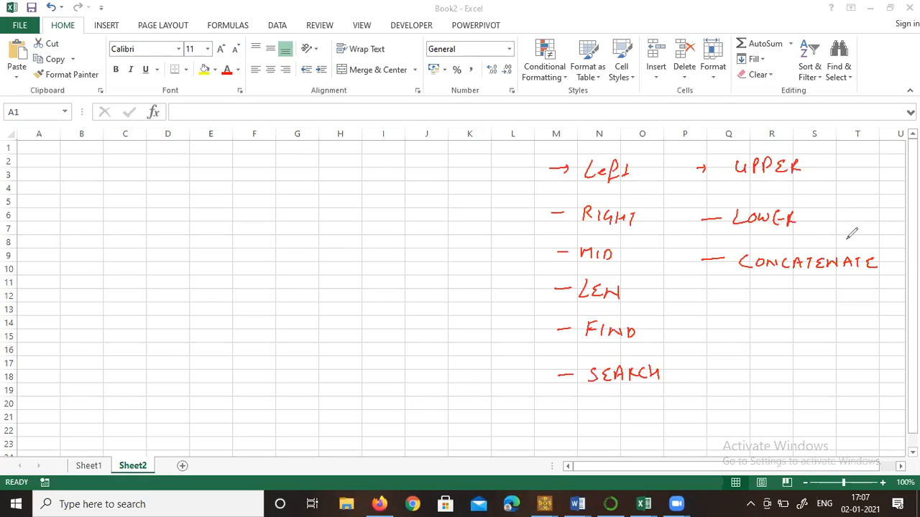
mouse_move(711, 304)
left_mouse_down()
mouse_move(765, 317)
mouse_move(805, 300)
mouse_move(814, 314)
mouse_move(833, 297)
left_mouse_up()
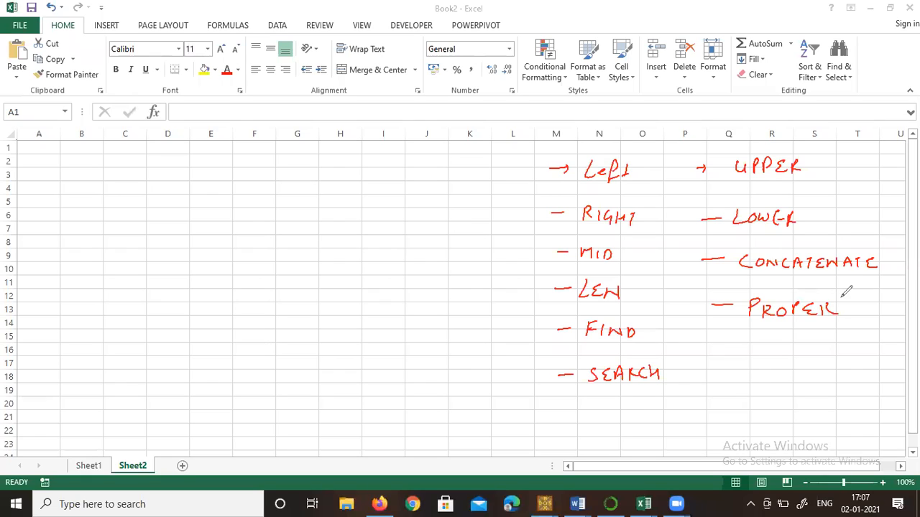
left_click_drag(737, 348, 776, 344)
mouse_move(766, 345)
left_mouse_down()
mouse_move(766, 365)
mouse_move(786, 346)
mouse_move(793, 362)
left_mouse_up()
mouse_move(802, 363)
left_mouse_down()
mouse_move(808, 345)
mouse_move(822, 362)
left_mouse_up()
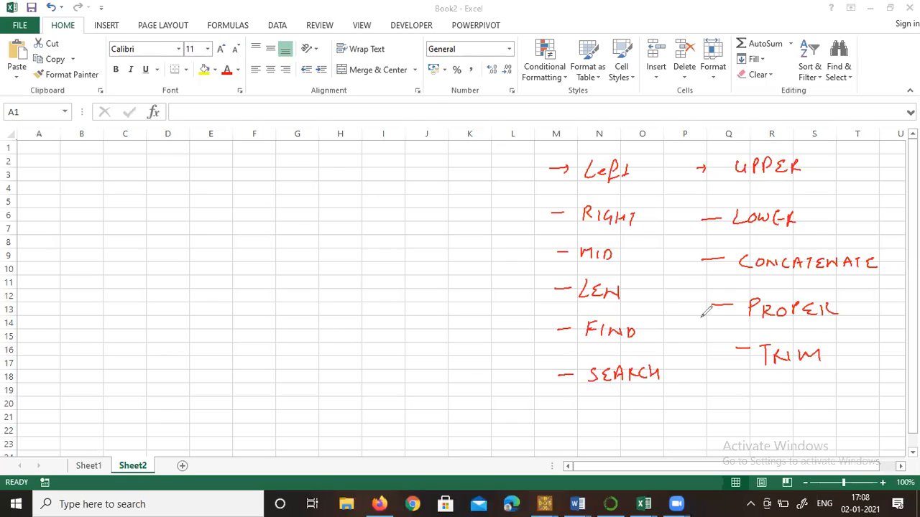
Number the handwritten function names in both lists consecutively from 1 to 11
left_click_drag(539, 170, 547, 196)
left_click_drag(542, 253, 541, 298)
left_click_drag(547, 330, 538, 342)
left_click_drag(540, 366, 541, 379)
left_click_drag(676, 174, 676, 186)
left_click_drag(689, 229, 688, 268)
left_click_drag(692, 305, 693, 313)
left_click_drag(698, 309, 704, 311)
left_click_drag(718, 351, 719, 355)
left_click_drag(724, 352, 724, 358)
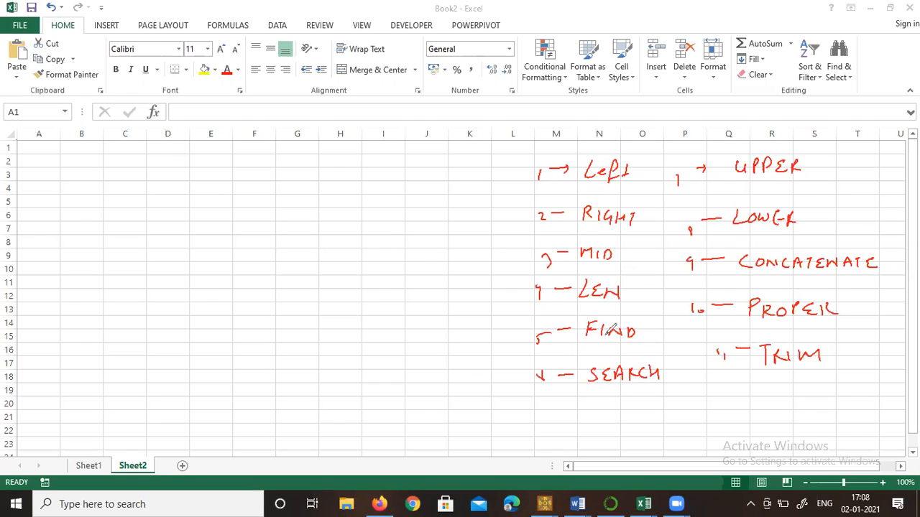
Underline CONCATENATE, PROPER and TRIM, and draw one large outline around both handwritten lists
mouse_move(804, 284)
left_mouse_down()
mouse_move(769, 284)
mouse_move(817, 283)
left_mouse_up()
left_click_drag(759, 326, 790, 326)
left_click_drag(744, 375, 789, 374)
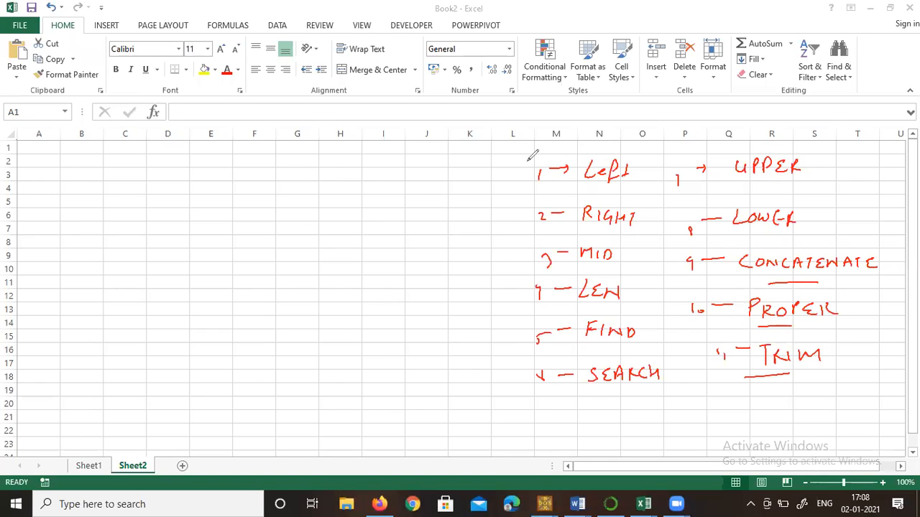
mouse_move(512, 142)
left_mouse_down()
mouse_move(484, 371)
mouse_move(578, 389)
mouse_move(799, 385)
mouse_move(881, 355)
mouse_move(892, 216)
mouse_move(869, 170)
mouse_move(809, 146)
mouse_move(526, 145)
left_mouse_up()
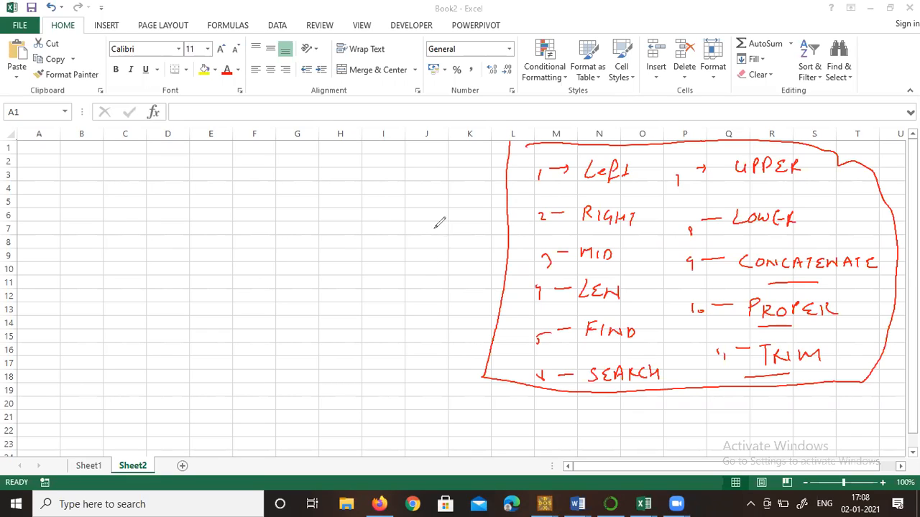
Handwrite the underlined label "Text formulaes" beside the outlined lists, around columns I to K
left_click_drag(353, 195, 377, 193)
mouse_move(368, 195)
left_mouse_down()
mouse_move(365, 212)
mouse_move(379, 213)
left_mouse_up()
left_click_drag(382, 204, 393, 214)
mouse_move(392, 203)
left_mouse_down()
mouse_move(382, 214)
mouse_move(406, 216)
left_mouse_up()
left_click_drag(400, 208, 413, 207)
mouse_move(377, 235)
left_mouse_down()
mouse_move(370, 267)
mouse_move(387, 259)
mouse_move(445, 264)
left_mouse_up()
left_click_drag(452, 251, 471, 264)
left_click_drag(491, 271, 354, 282)
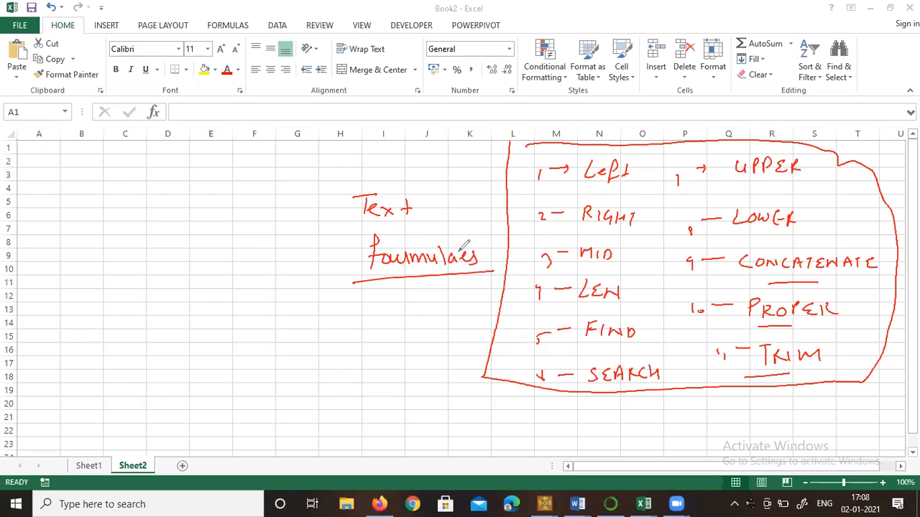
Clear the handwritten annotations, enlarge the new sheet's zoom to 160% and select cell C3
left_click(620, 100)
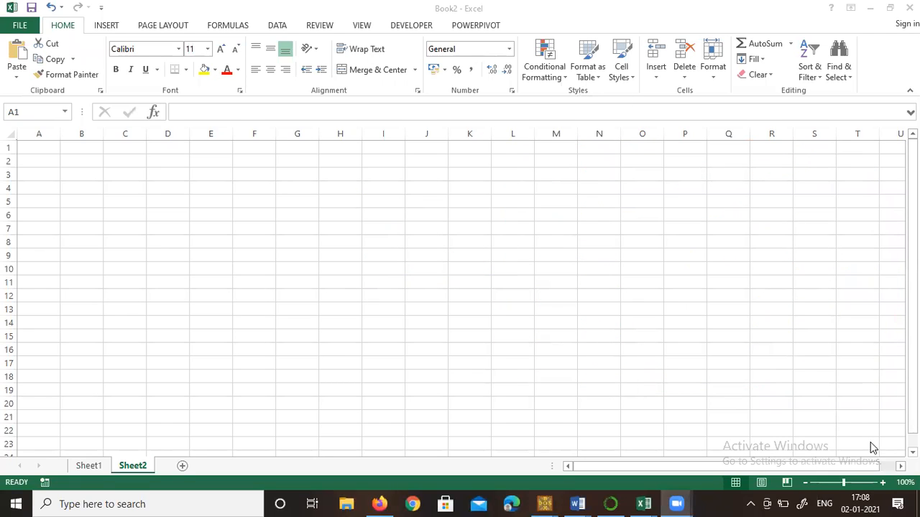
left_click(883, 483)
left_click(883, 483)
left_click(883, 482)
left_click(883, 483)
left_click(883, 483)
left_click(883, 483)
left_click(195, 205)
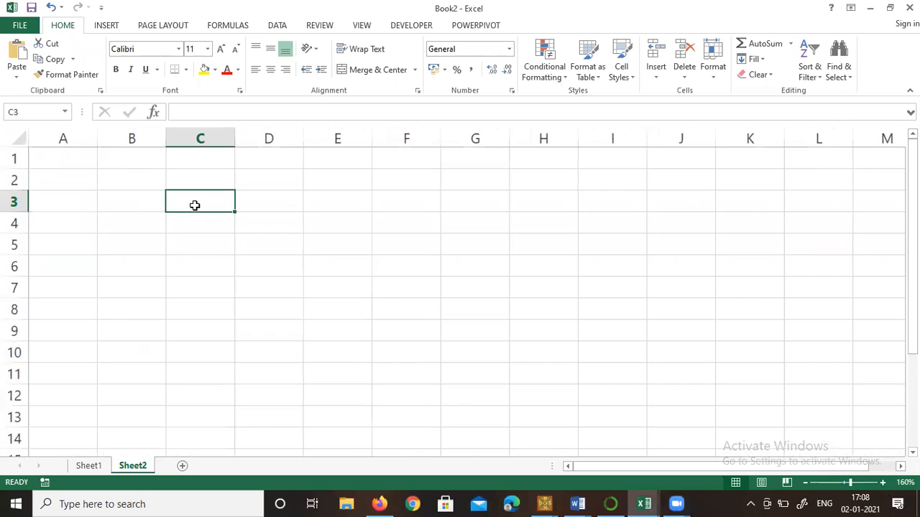
Enter the sample text COMPUTER SCIENCE WITH PYTHON in cell C3
type("C")
key("BackSpace")
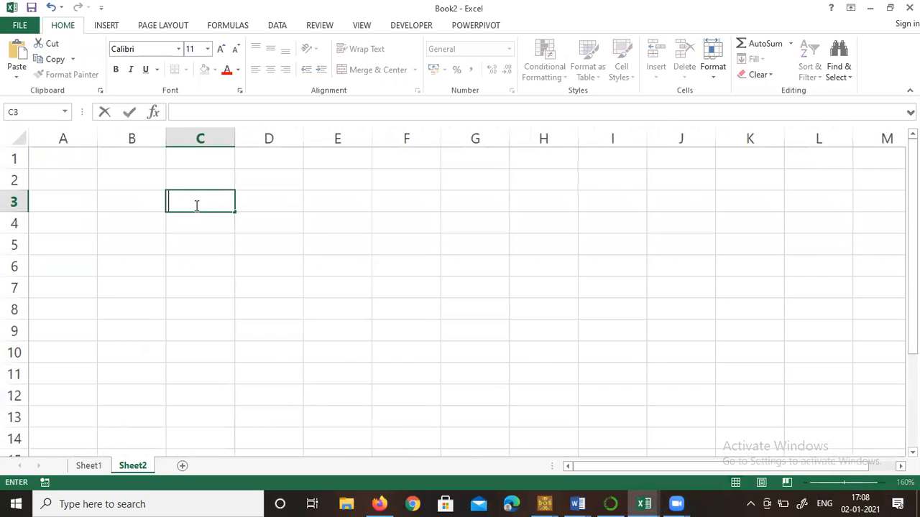
type("COMPUTER SCIENCE WITH PYTH")
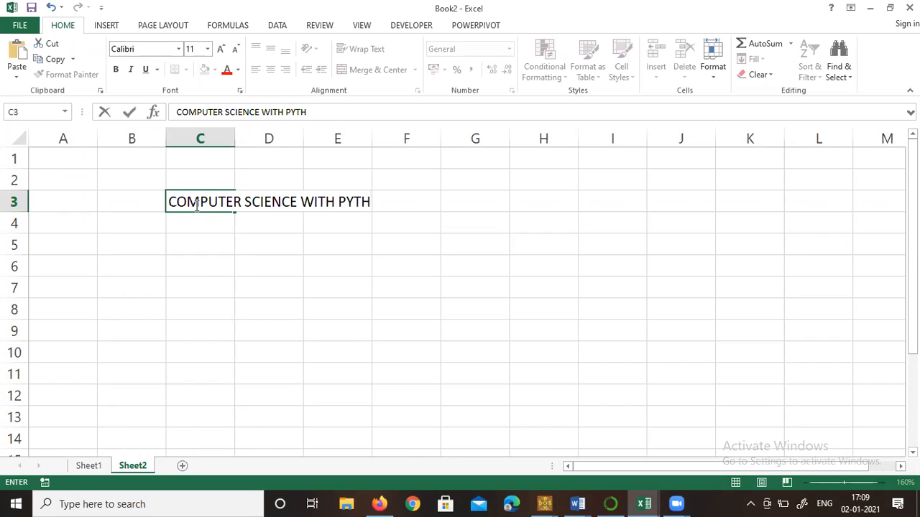
type("ON")
left_click(251, 233)
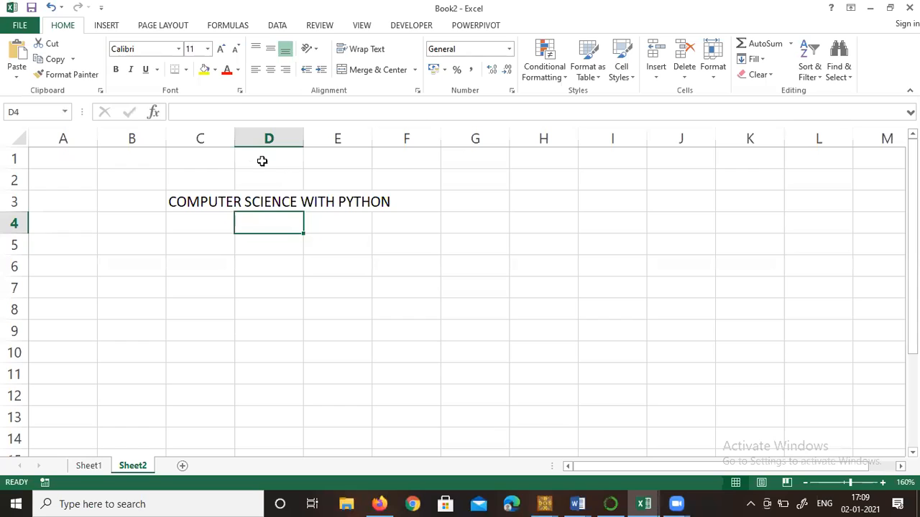
Widen column C until the whole sample text fits, and widen column D to roughly the same size
double_click(235, 138)
left_click_drag(237, 138, 419, 232)
left_click(415, 237)
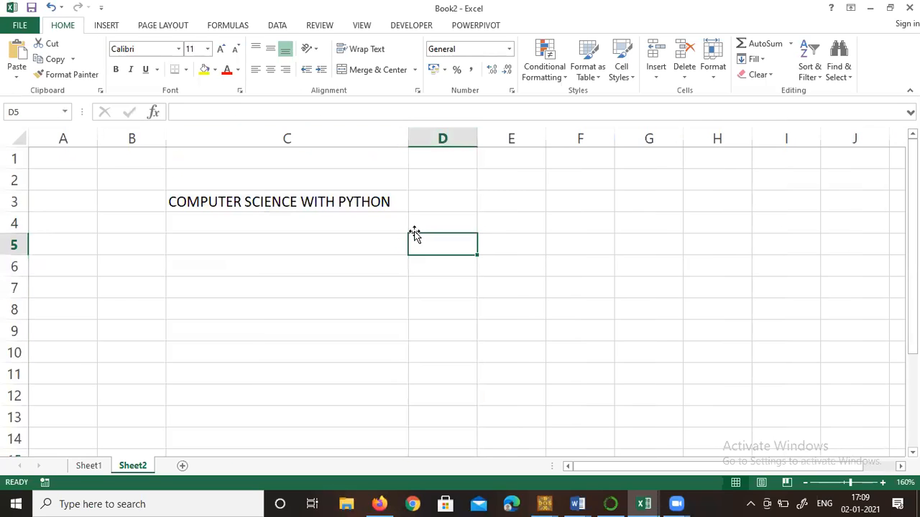
left_click_drag(476, 137, 618, 141)
left_click(485, 199)
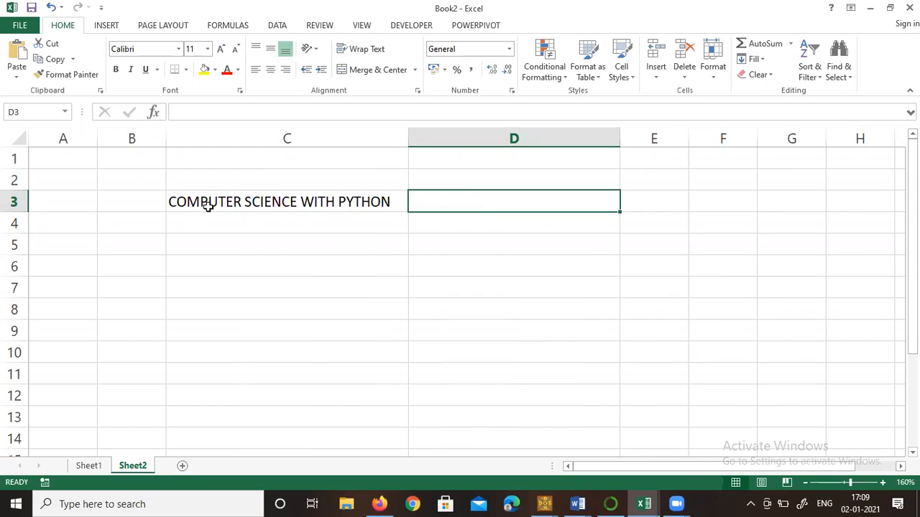
Enter the heading LEFT in cell D2
double_click(468, 180)
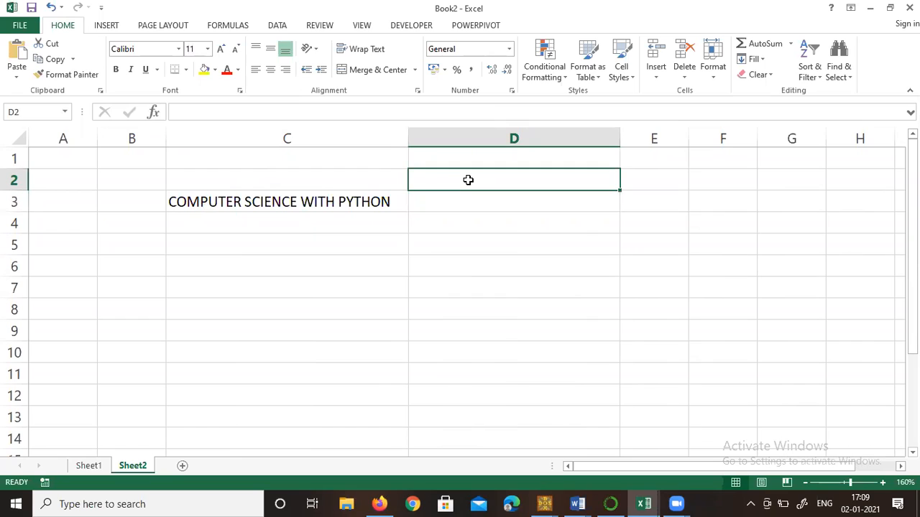
type("IE")
key("BackSpace")
key("BackSpace")
type("LEFT")
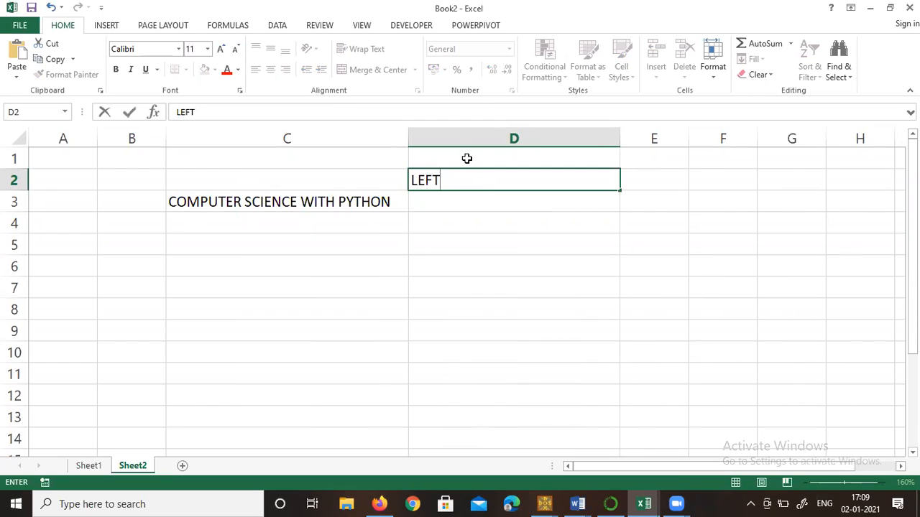
Handwrite the LEFT syntax, with its text and number-of-characters arguments, across E3 to H3 and clear the annotation
left_click(641, 205)
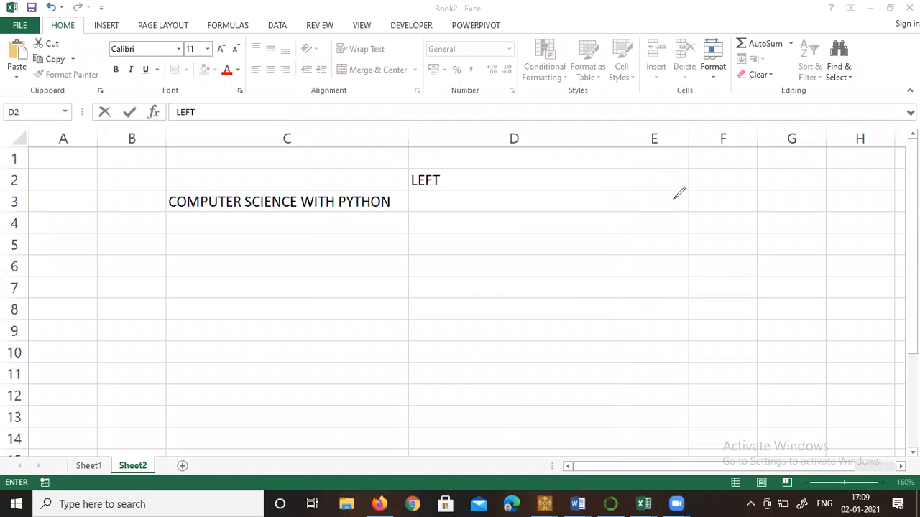
mouse_move(626, 199)
left_mouse_down()
mouse_move(676, 194)
mouse_move(694, 211)
mouse_move(715, 189)
mouse_move(743, 185)
mouse_move(708, 194)
mouse_move(749, 210)
mouse_move(778, 181)
mouse_move(805, 189)
mouse_move(865, 175)
mouse_move(861, 196)
left_mouse_up()
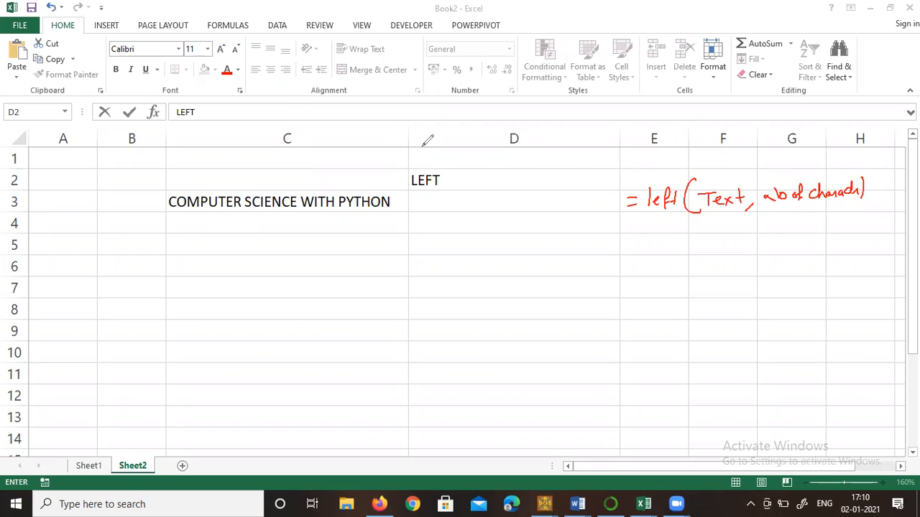
left_click(582, 117)
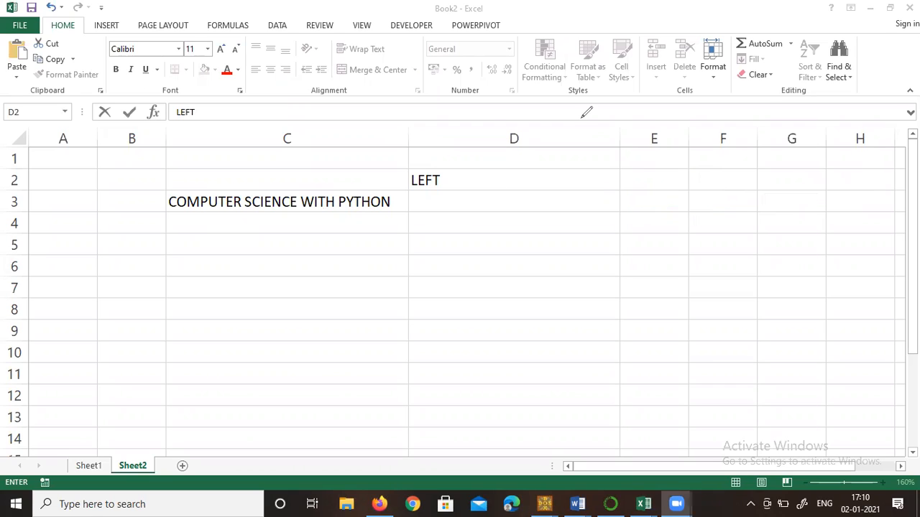
key("Escape")
Enter the formula =LEFT(C3,13) in cell D3 to extract the first 13 characters of the sample text
left_click(462, 210)
type("=LEFT")
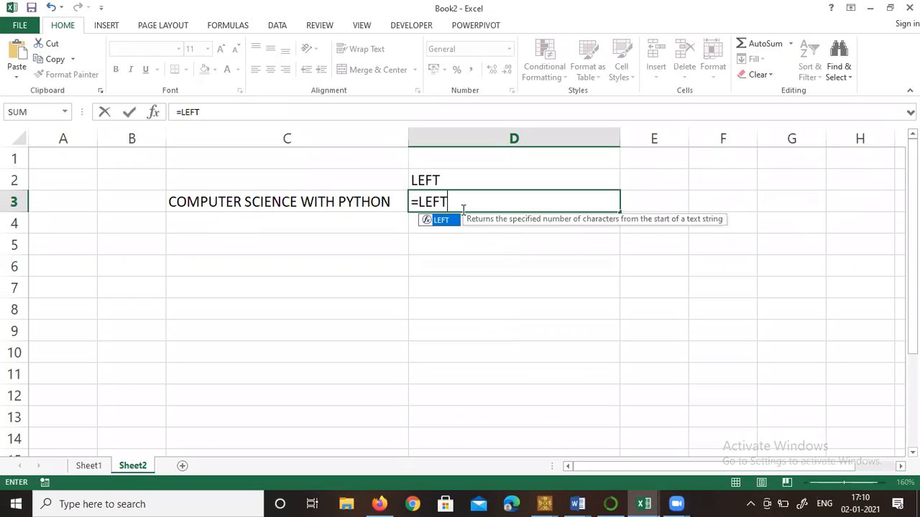
type("(")
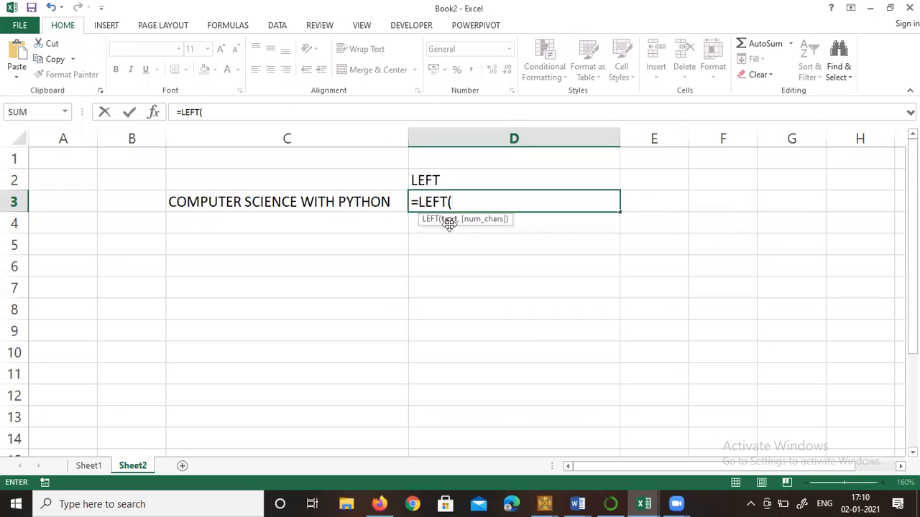
left_click(327, 202)
type(",9")
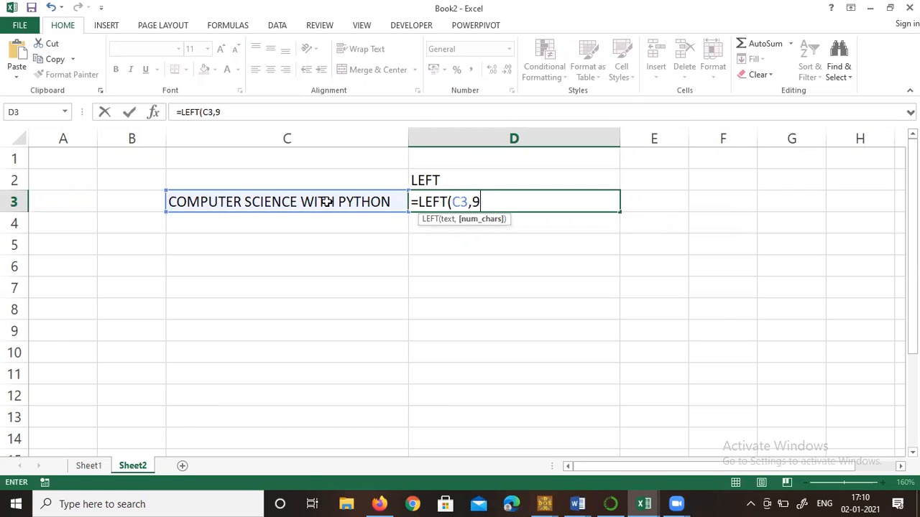
key("BackSpace")
type("13")
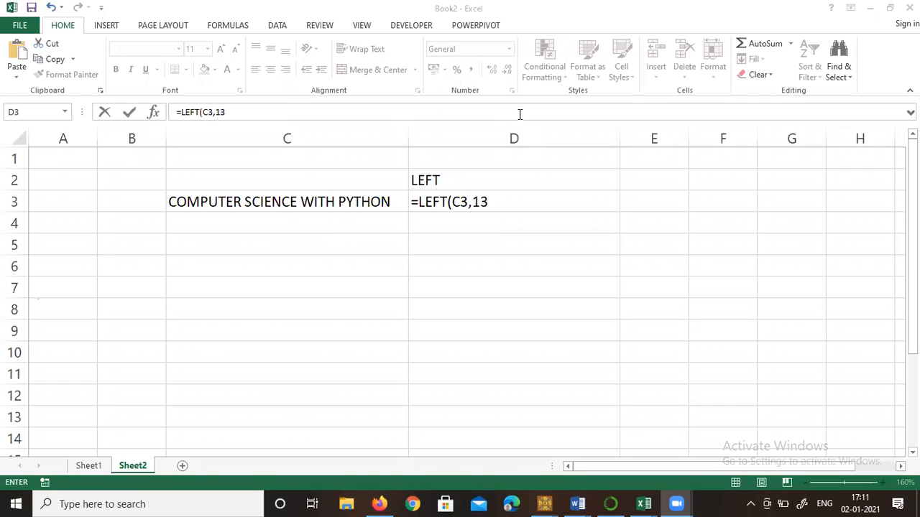
left_click(526, 196)
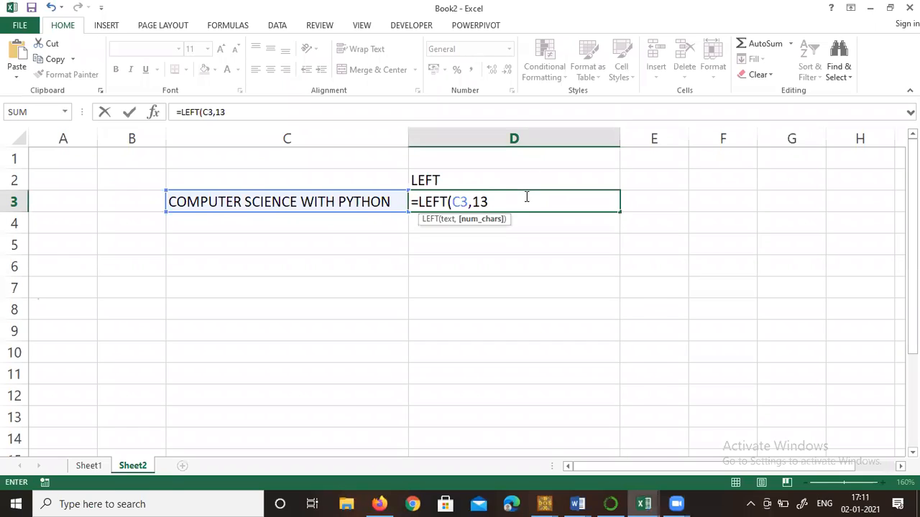
type(")")
key("Return")
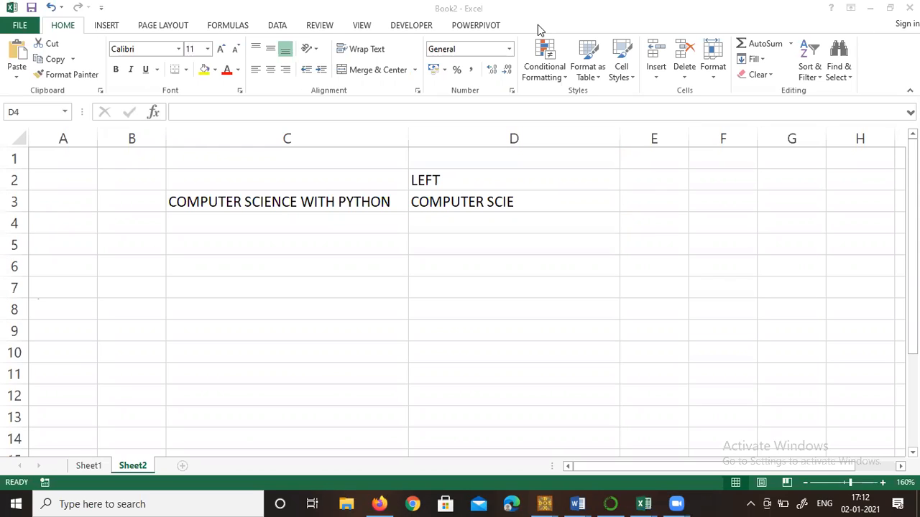
Mark the extracted characters in C3 and D3 with pen strokes and review the LEFT formula in D3
mouse_move(171, 213)
left_mouse_down()
mouse_move(164, 232)
mouse_move(192, 228)
mouse_move(203, 210)
mouse_move(207, 224)
mouse_move(217, 208)
mouse_move(232, 220)
mouse_move(239, 206)
mouse_move(258, 228)
mouse_move(243, 180)
mouse_move(267, 172)
mouse_move(265, 191)
left_mouse_up()
left_click_drag(269, 189, 282, 240)
left_click_drag(412, 213, 518, 210)
left_click(573, 203)
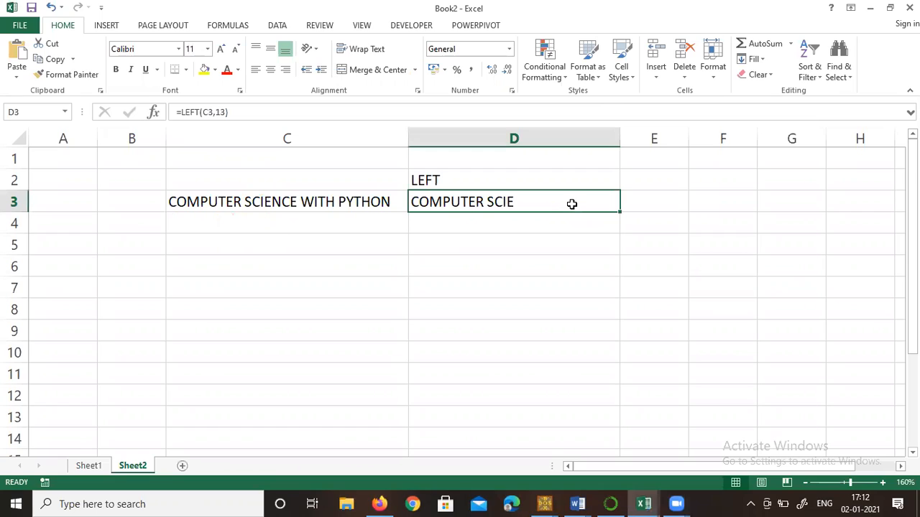
double_click(571, 204)
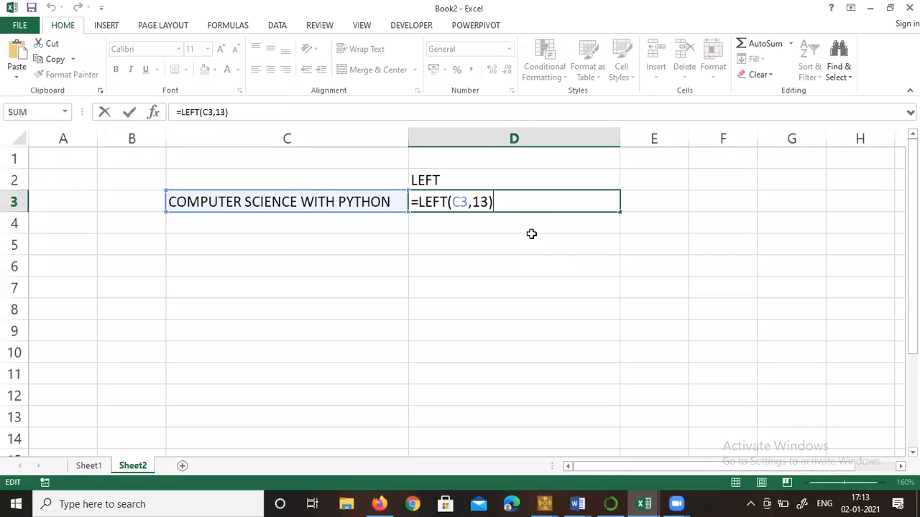
key("Return")
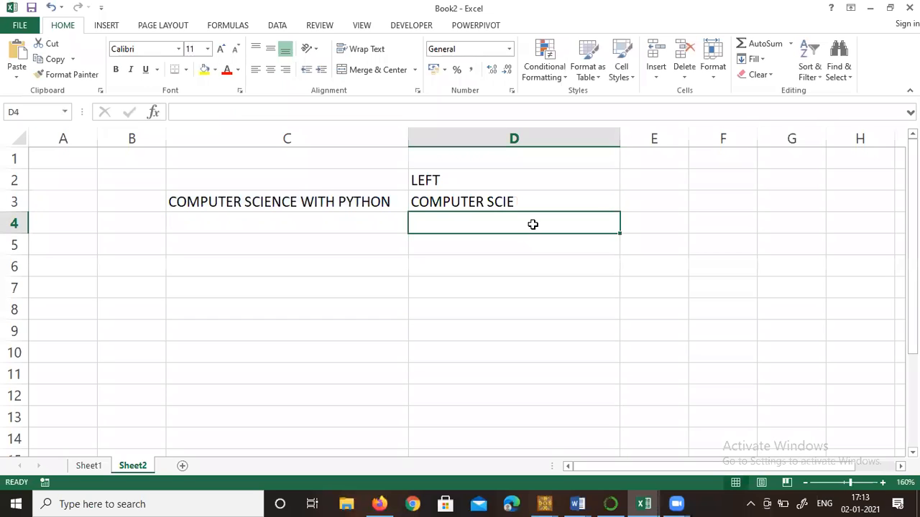
Narrow column D so that it just fits the extracted text in D3
type("=")
key("BackSpace")
key("Tab")
key("Up")
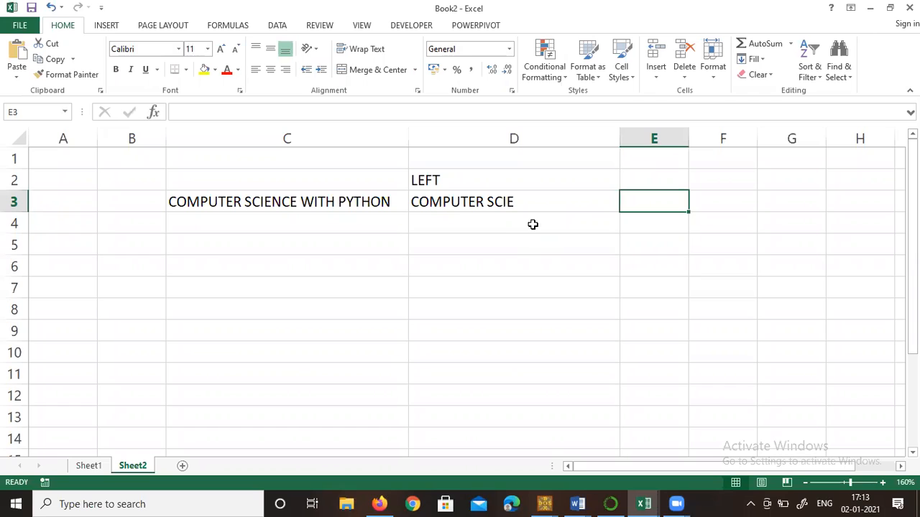
left_click_drag(620, 140, 520, 162)
Change the number of characters in D3's LEFT formula to 17
left_click(489, 196)
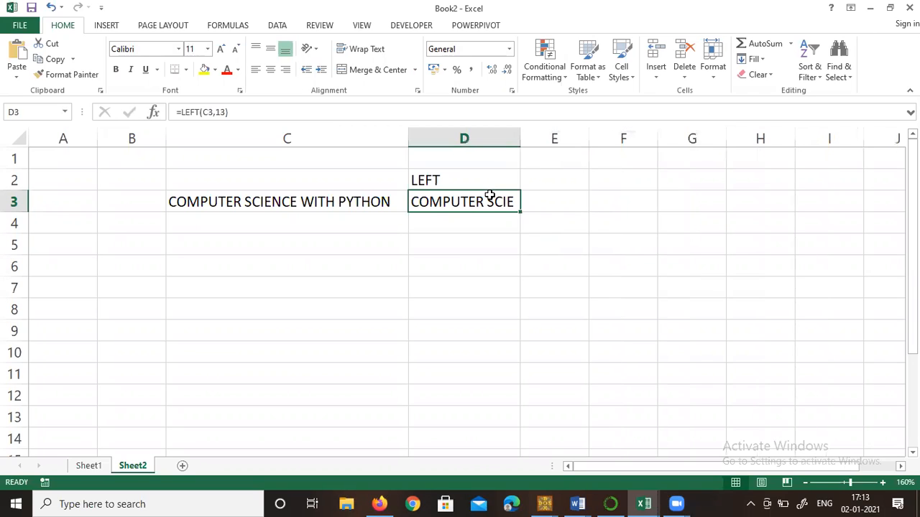
double_click(489, 196)
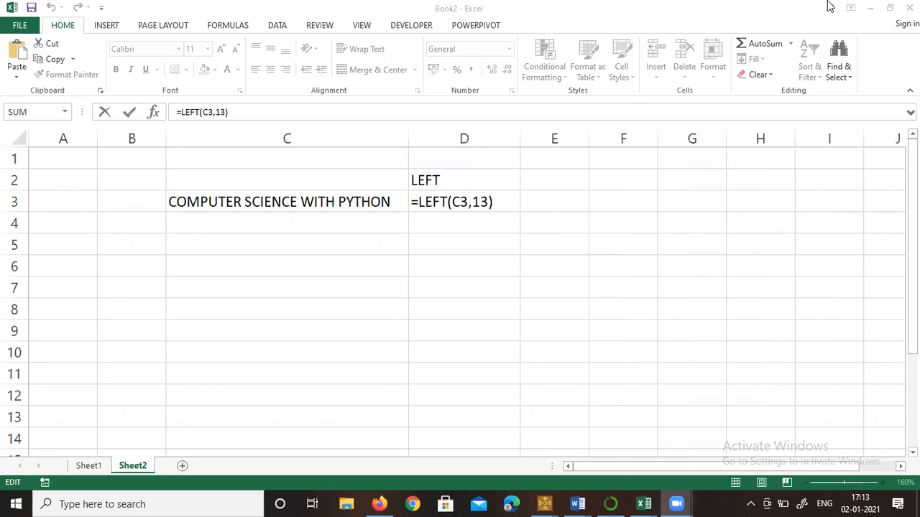
left_click(488, 201)
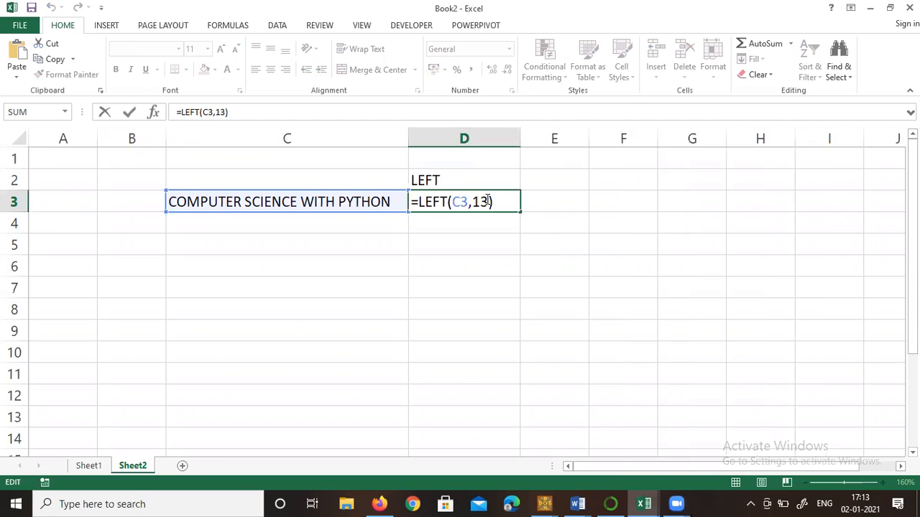
key("BackSpace")
key("BackSpace")
type("1")
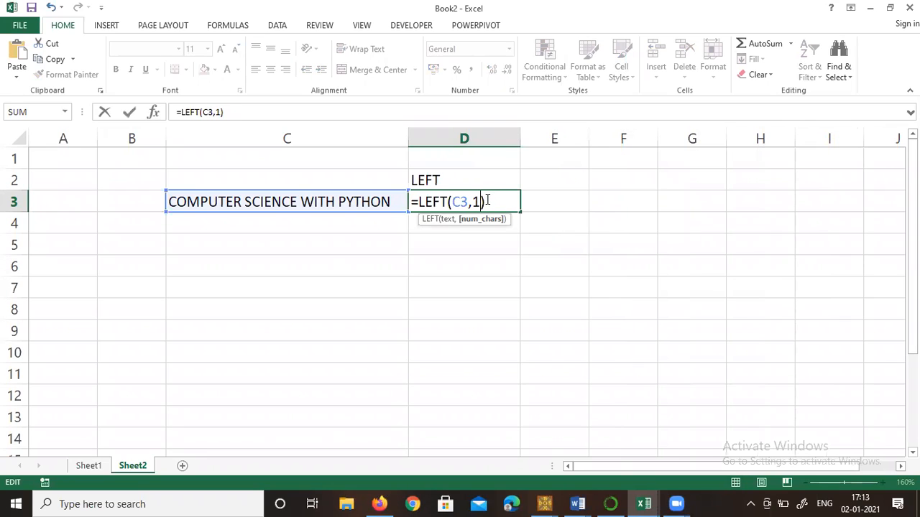
type("7")
key("Right")
Replace the formula in D3 with the plain reference =C3, and clear the cell again
key("BackSpace")
key("BackSpace")
key("BackSpace")
key("BackSpace")
key("BackSpace")
key("BackSpace")
key("BackSpace")
key("BackSpace")
key("BackSpace")
key("BackSpace")
key("BackSpace")
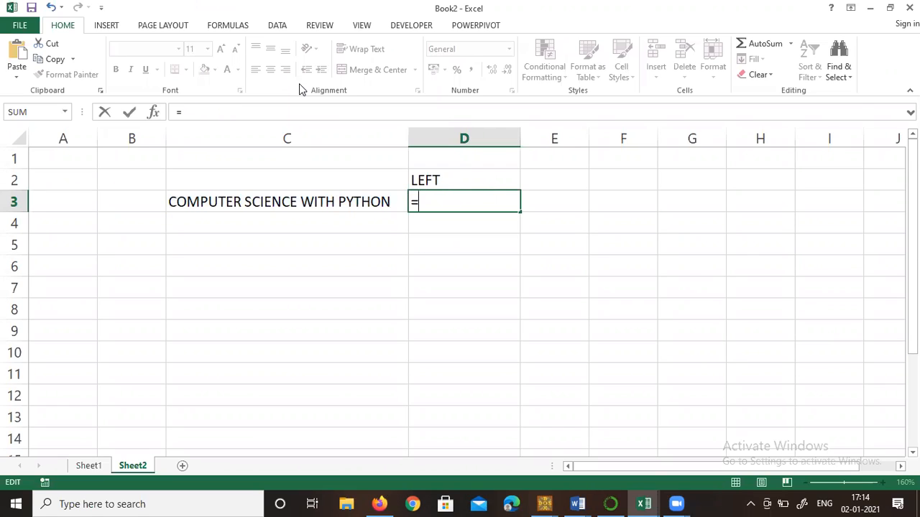
left_click(348, 202)
key("Return")
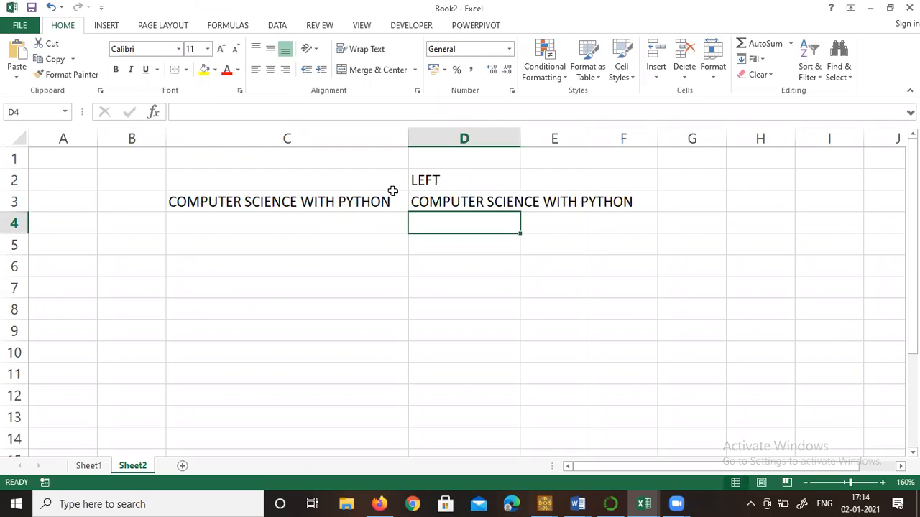
left_click(450, 205)
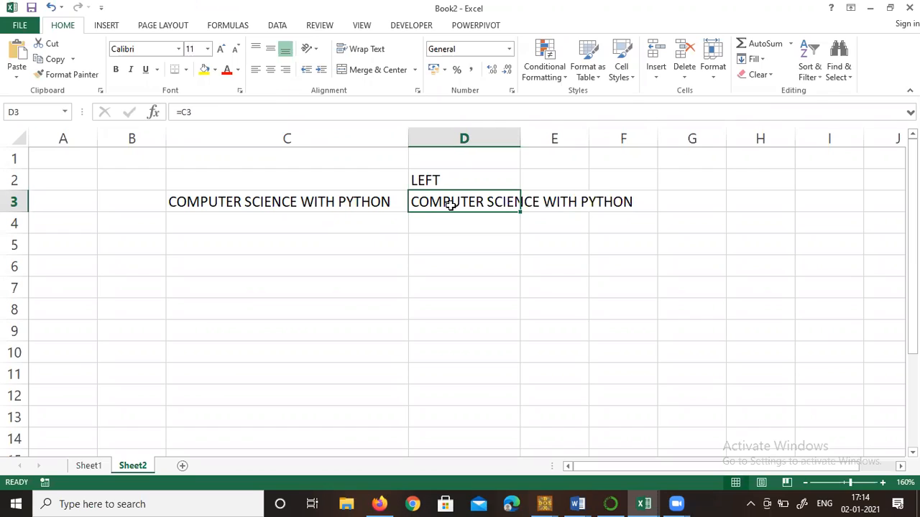
key("Delete")
left_click(448, 227)
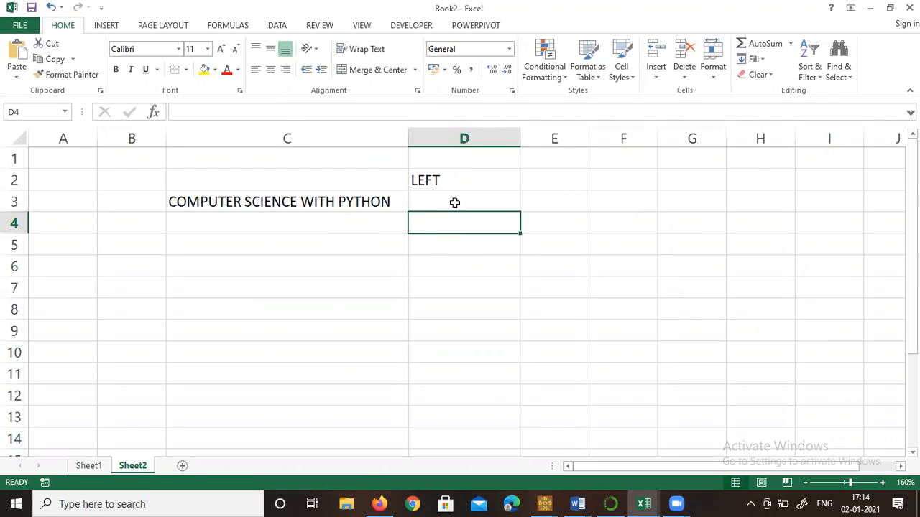
Enter the formula =LEFT(C3,4) in cell D3 to extract the first four characters of the sample text
left_click(455, 202)
type("=LE")
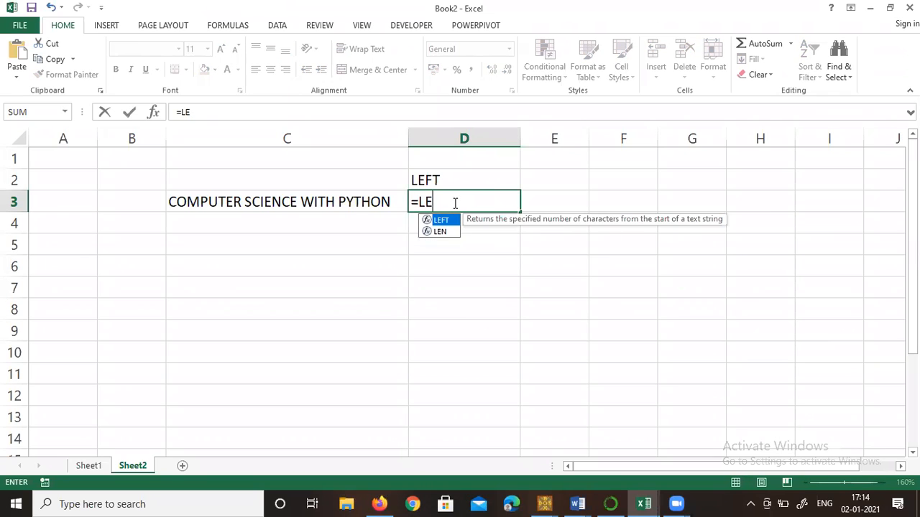
type("FT(")
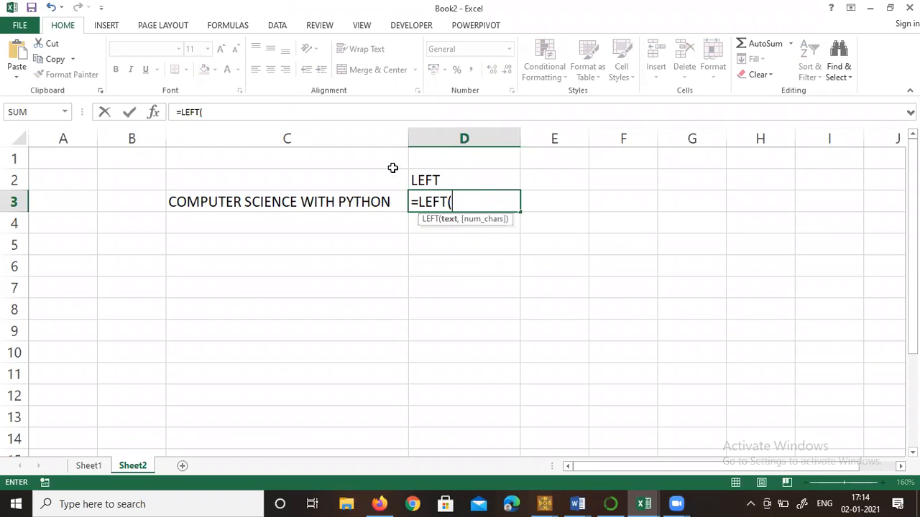
left_click(335, 198)
type(",")
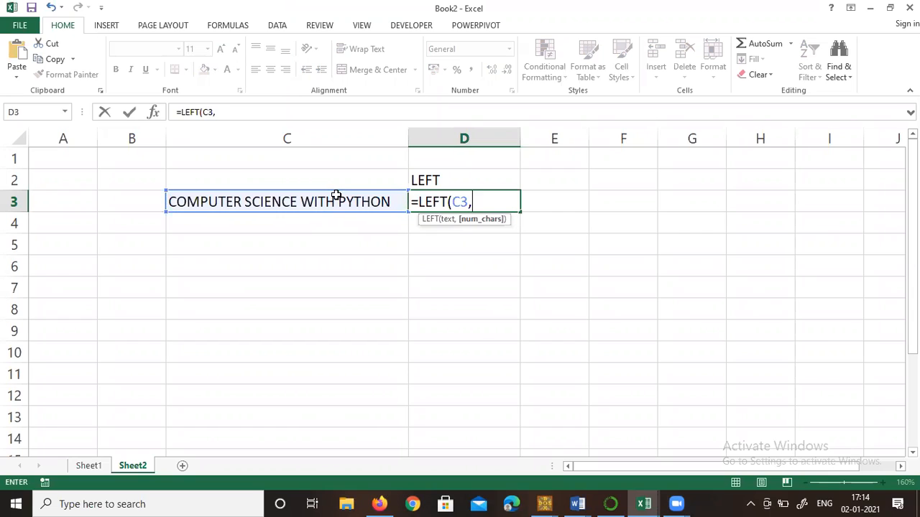
type("4)")
key("Return")
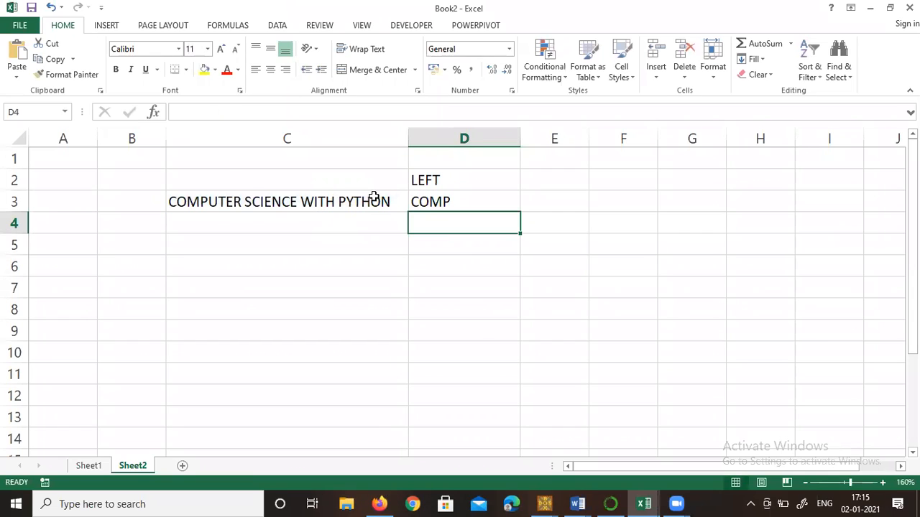
Enter the heading Right in cell E2 and select the cell below it
left_click(542, 180)
type("r")
key("BackSpace")
type("Right")
key("ctrl+Return")
key("Down")
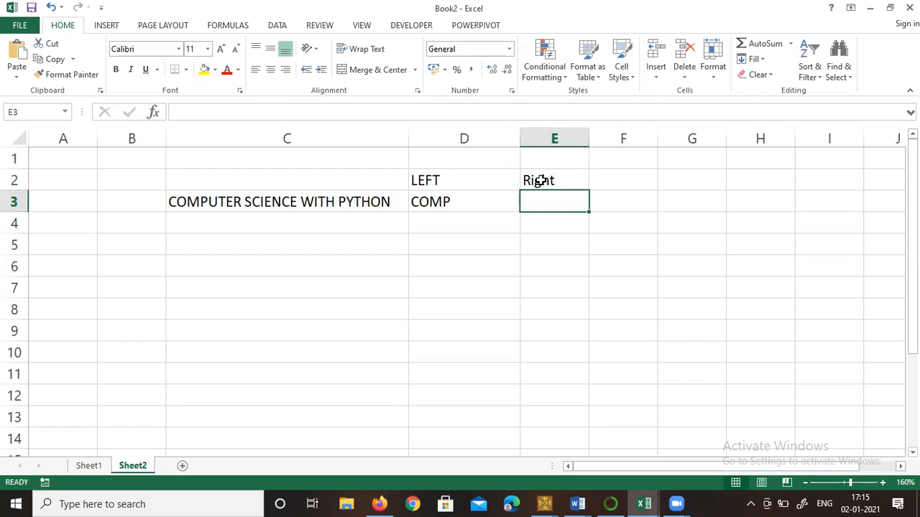
Enter the formula =RIGHT(C3,15) in cell E3 to extract the last fifteen characters of the sample text
type("=ri")
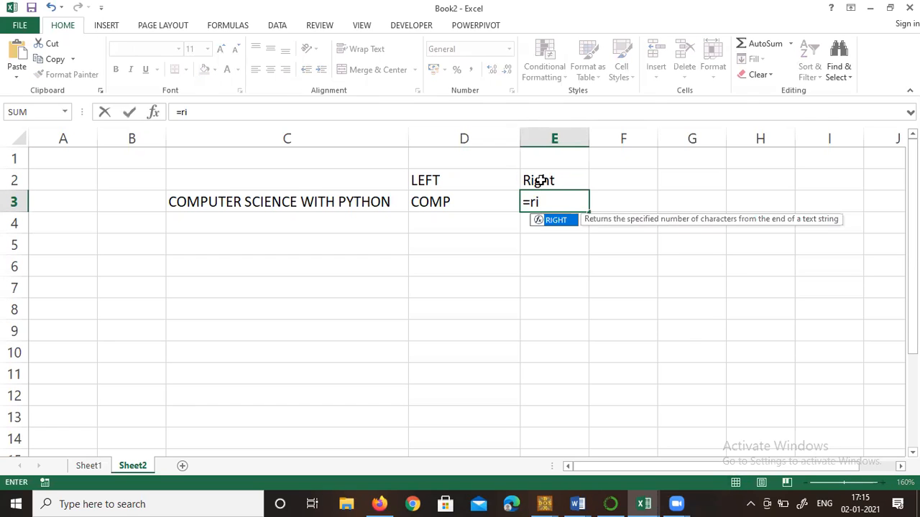
key("Tab")
left_click(379, 201)
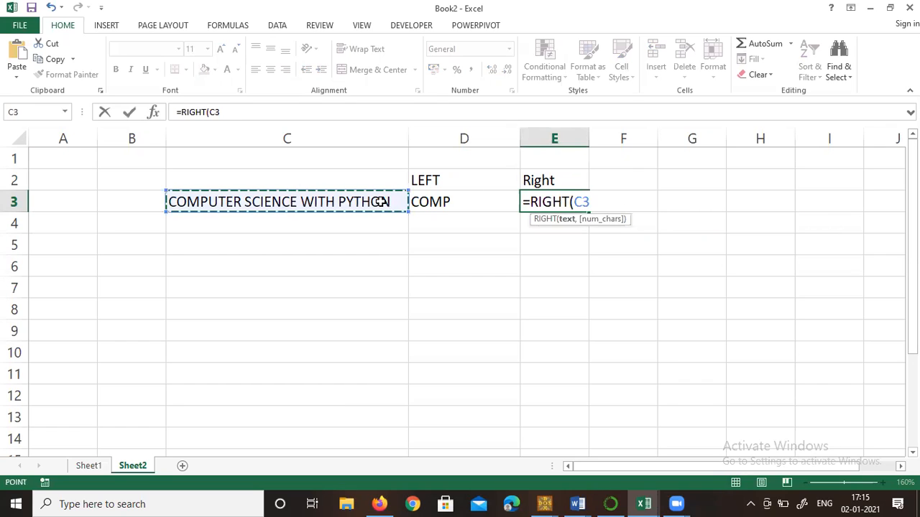
type(",")
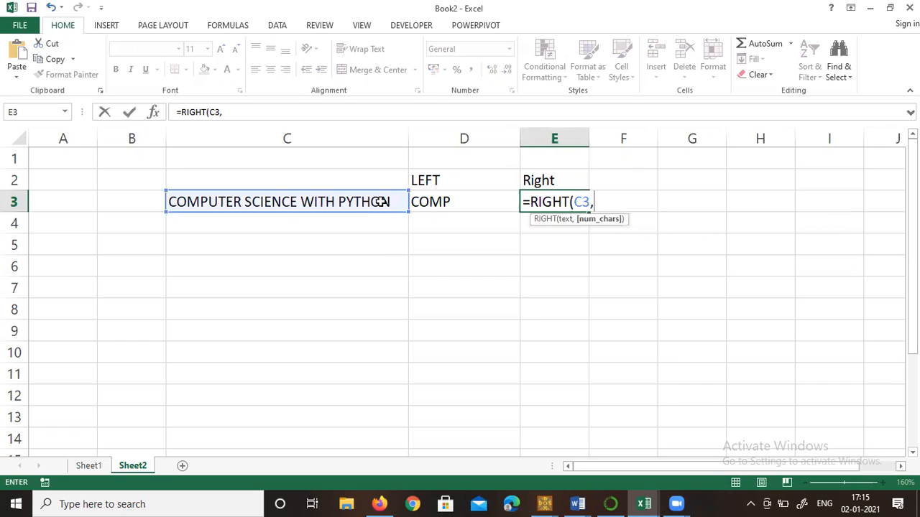
type("15)")
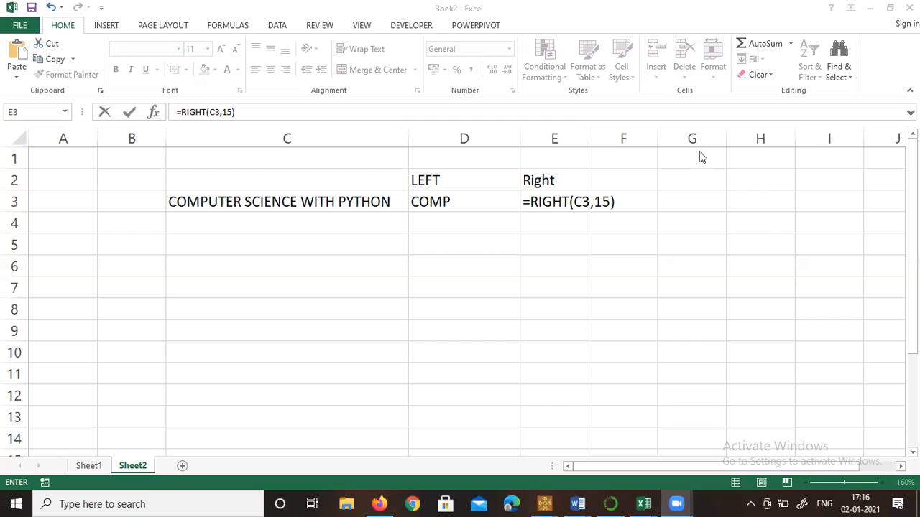
left_click(882, 487)
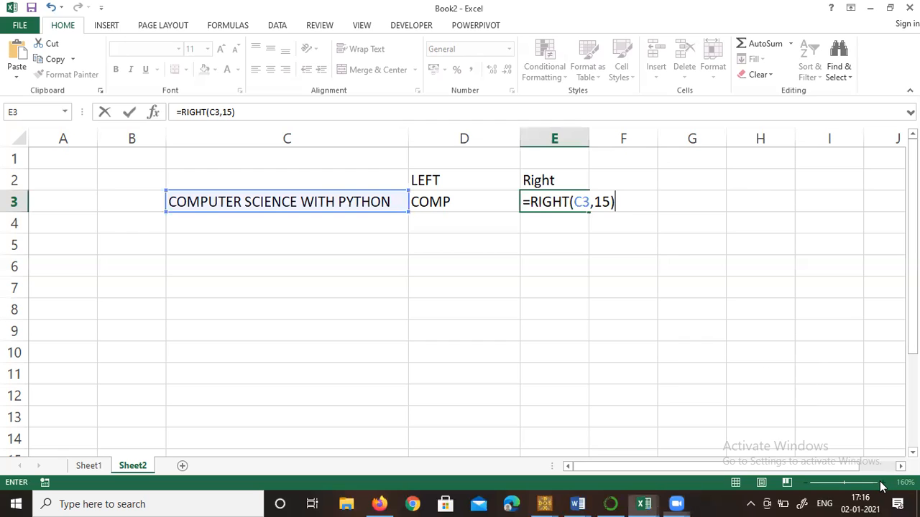
left_click(808, 430)
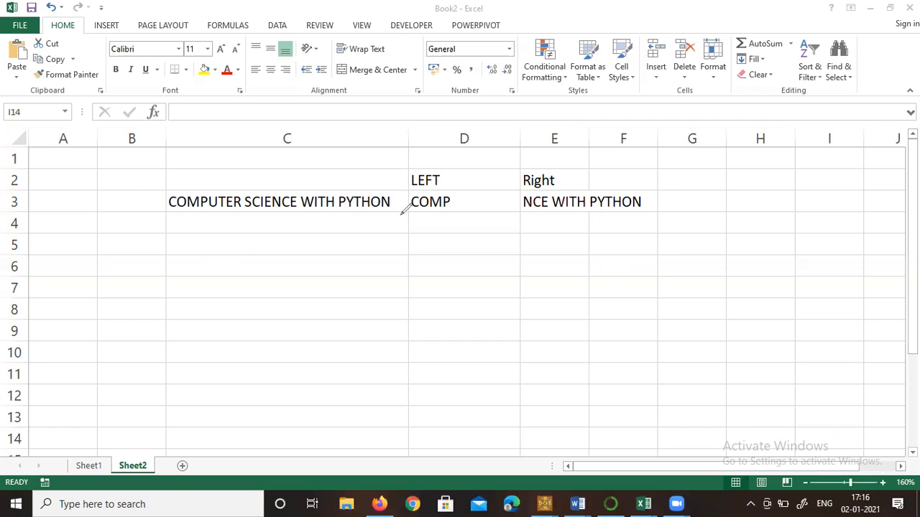
Tick off the last fifteen characters of the sample text in red ink, write NCE WITH PYTHON below it, and clear the annotations
mouse_move(391, 211)
left_mouse_down()
mouse_move(392, 219)
mouse_move(367, 216)
left_mouse_up()
mouse_move(358, 208)
left_mouse_down()
mouse_move(335, 224)
mouse_move(306, 214)
left_mouse_up()
mouse_move(299, 206)
left_mouse_down()
mouse_move(299, 225)
mouse_move(293, 216)
mouse_move(282, 229)
left_mouse_up()
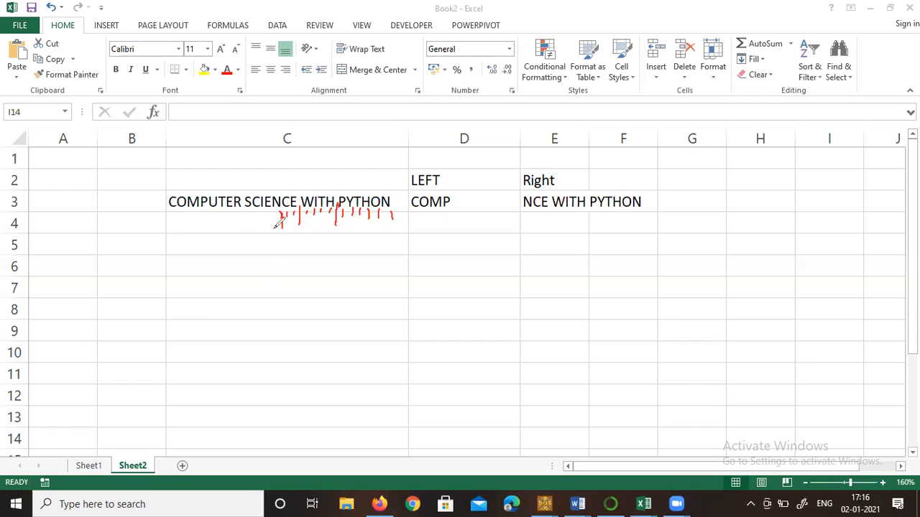
mouse_move(307, 260)
left_mouse_down()
mouse_move(308, 248)
mouse_move(353, 262)
mouse_move(385, 253)
mouse_move(426, 270)
mouse_move(459, 252)
mouse_move(472, 260)
mouse_move(470, 273)
mouse_move(496, 257)
left_mouse_up()
mouse_move(487, 258)
left_mouse_down()
mouse_move(490, 273)
mouse_move(537, 261)
left_mouse_up()
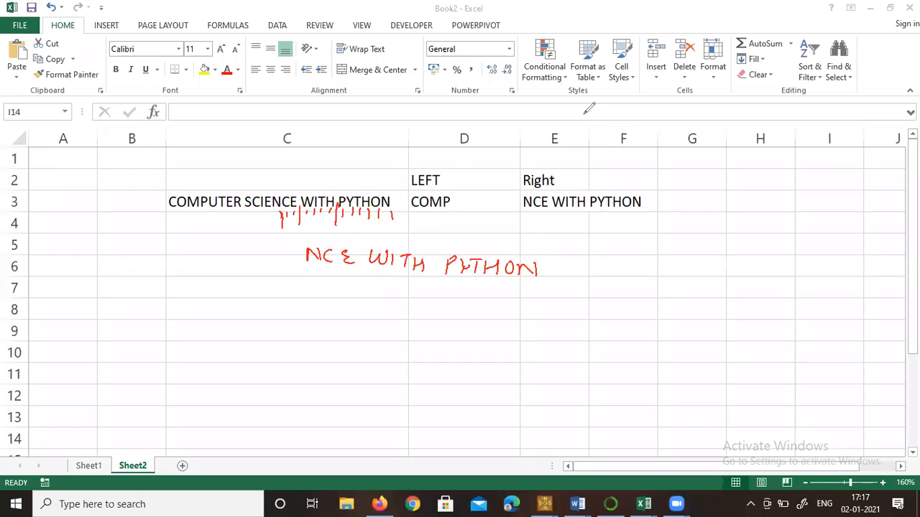
left_click(620, 99)
Draw an equals sign and red boxes around NCE WITH PYTHON and COMP in the sample text, and clear the annotations
left_click_drag(274, 263, 286, 268)
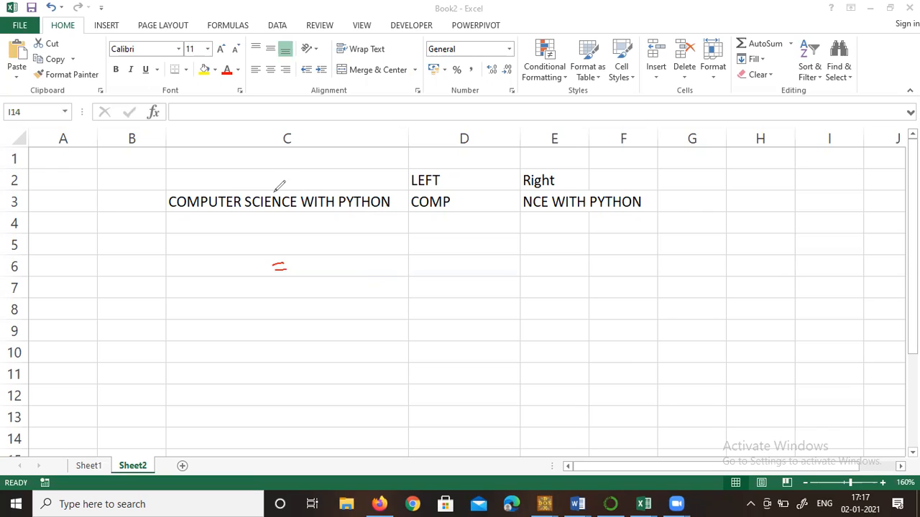
mouse_move(273, 186)
left_mouse_down()
mouse_move(271, 209)
mouse_move(389, 223)
mouse_move(395, 184)
mouse_move(273, 179)
mouse_move(271, 188)
left_mouse_up()
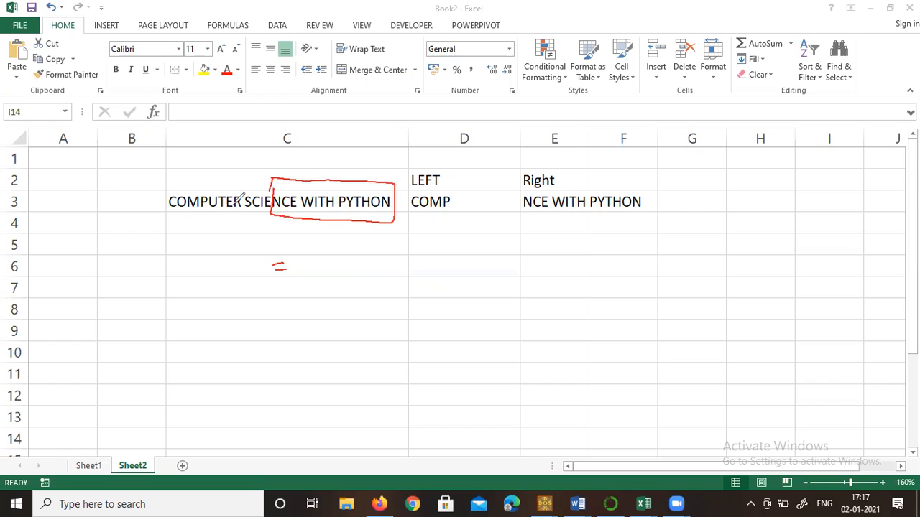
mouse_move(161, 184)
left_mouse_down()
mouse_move(154, 224)
mouse_move(202, 222)
mouse_move(206, 202)
mouse_move(194, 183)
mouse_move(156, 185)
left_mouse_up()
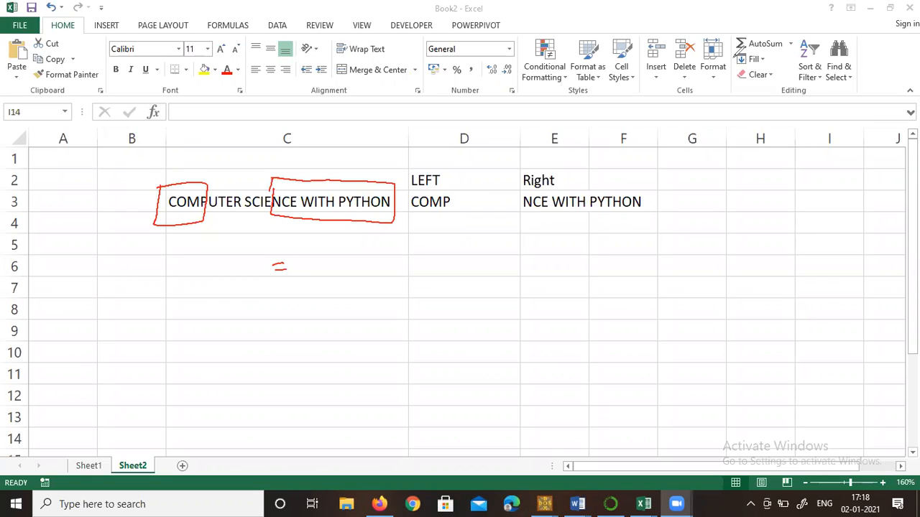
left_click(604, 157)
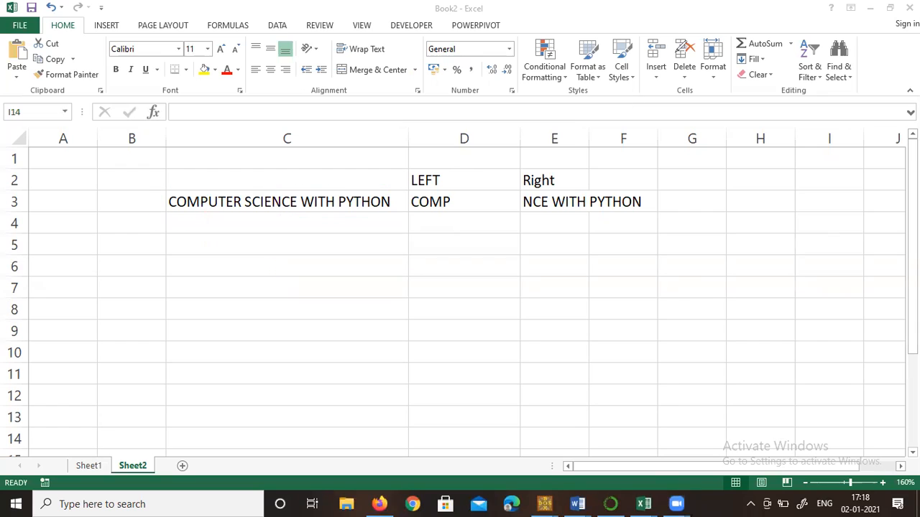
Change the number of characters in E3's RIGHT formula to 40
left_click(595, 202)
left_click(566, 203)
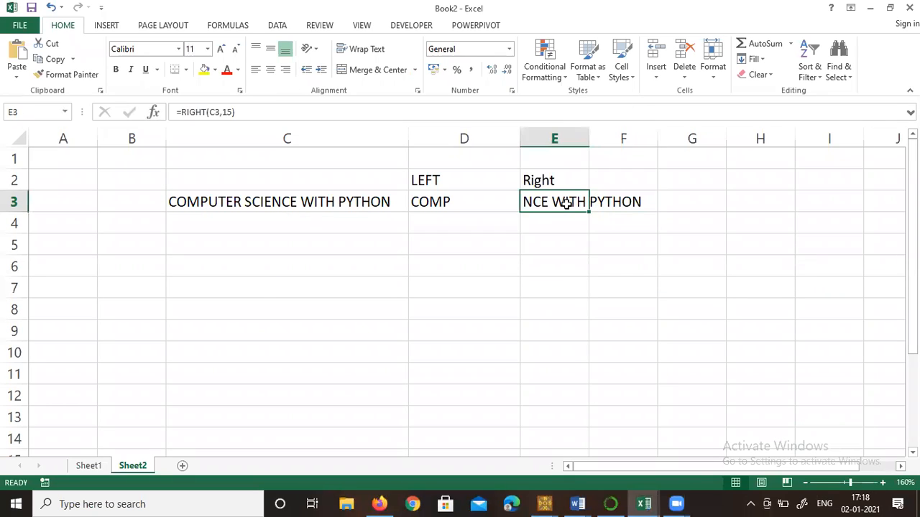
double_click(566, 203)
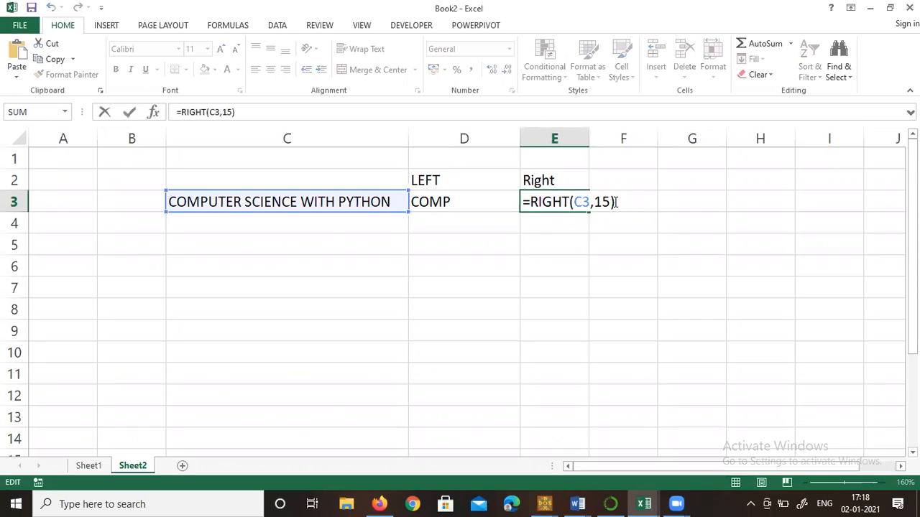
key("BackSpace")
key("BackSpace")
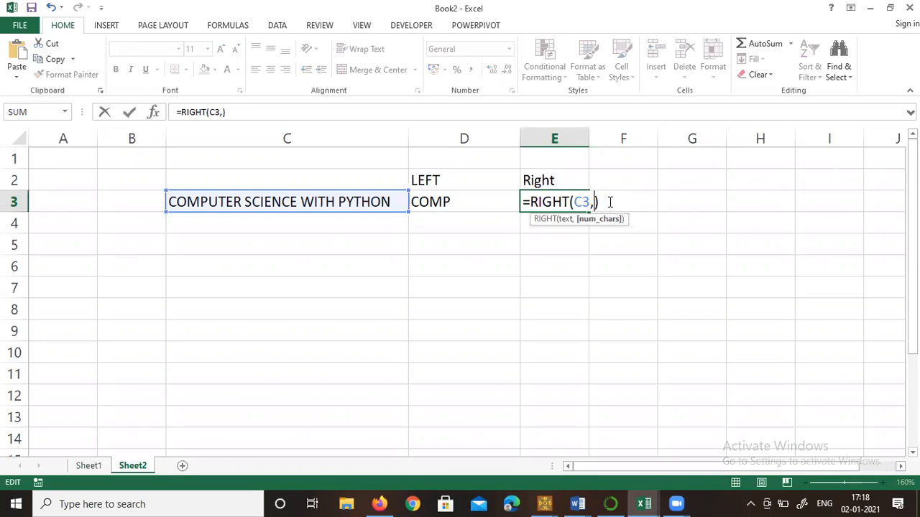
type("40")
key("Return")
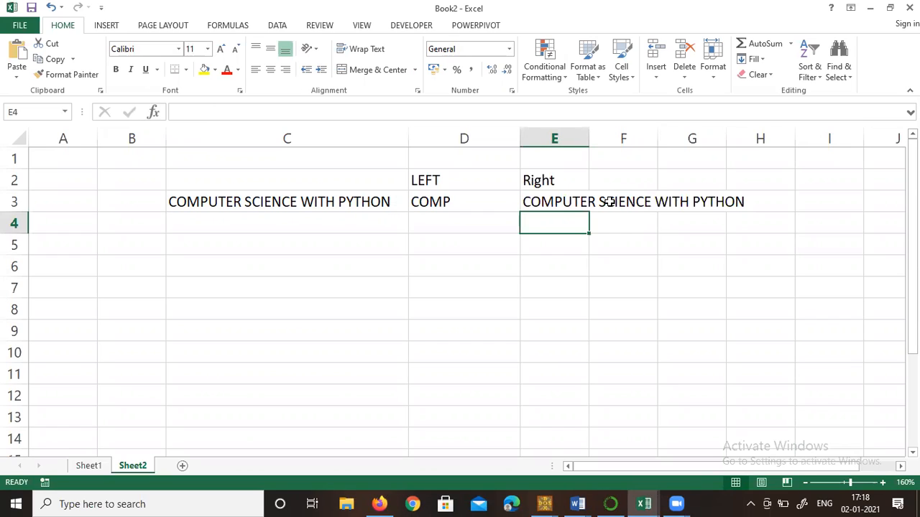
Change the number of characters in E3's RIGHT formula to 4 and reselect the cell
left_click(585, 196)
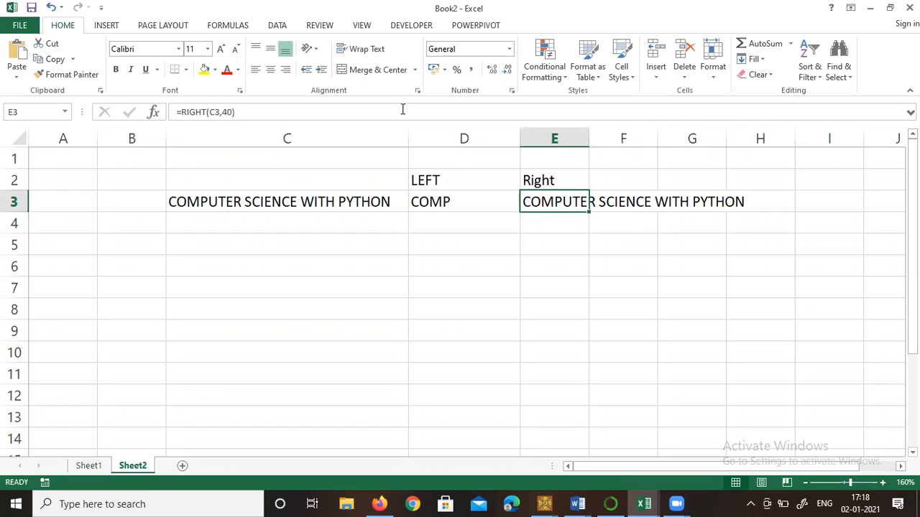
left_click(746, 199)
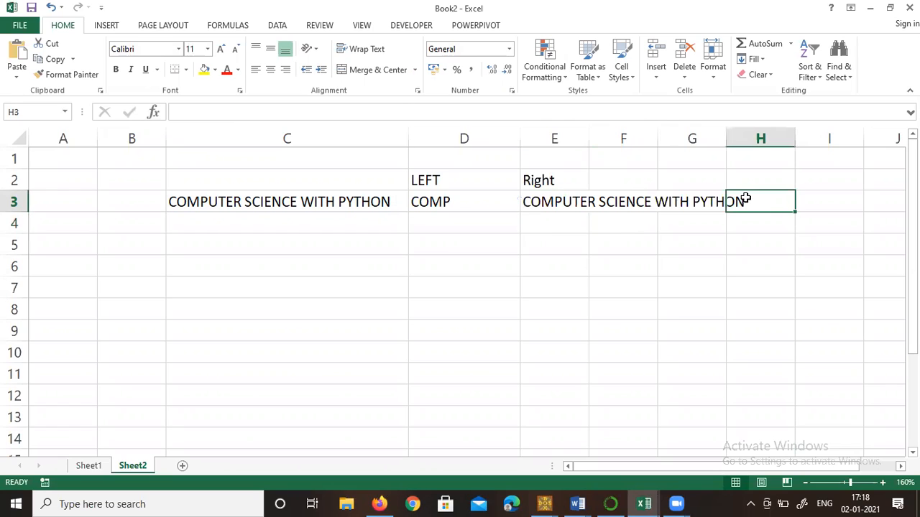
left_click(551, 203)
right_click(555, 205)
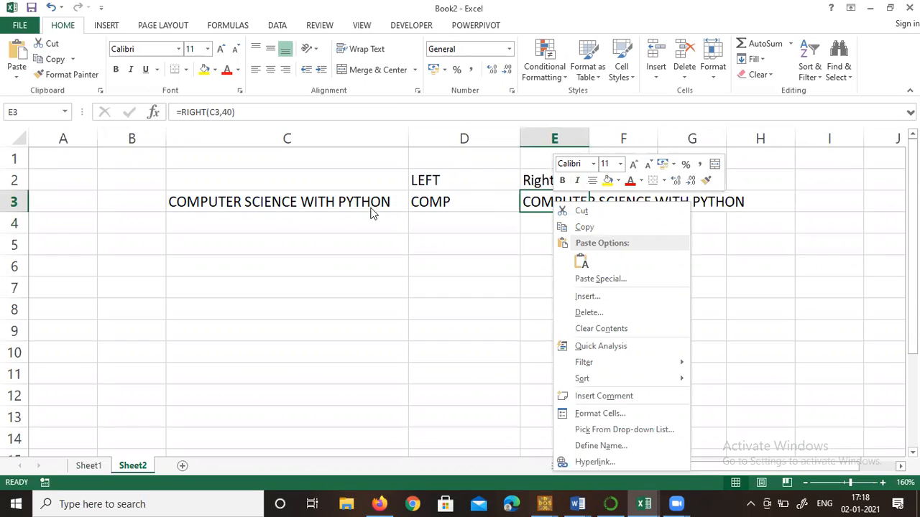
left_click(230, 113)
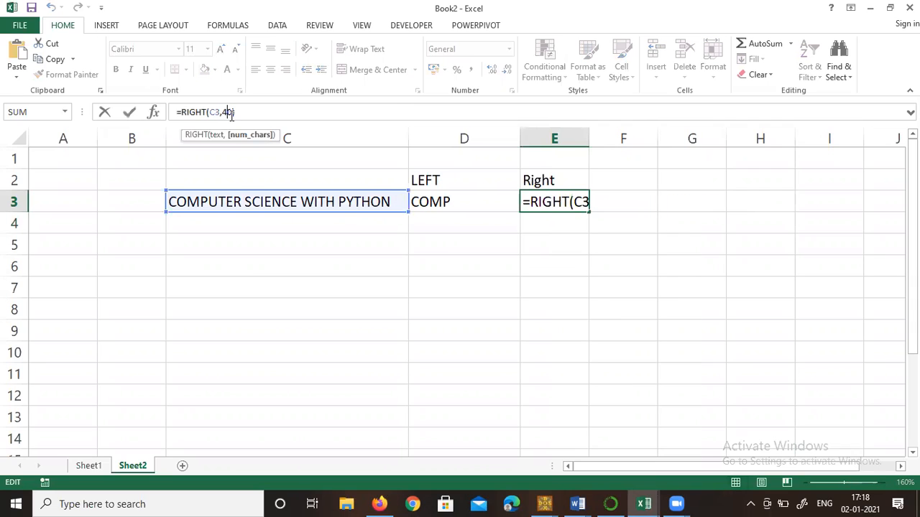
key("BackSpace")
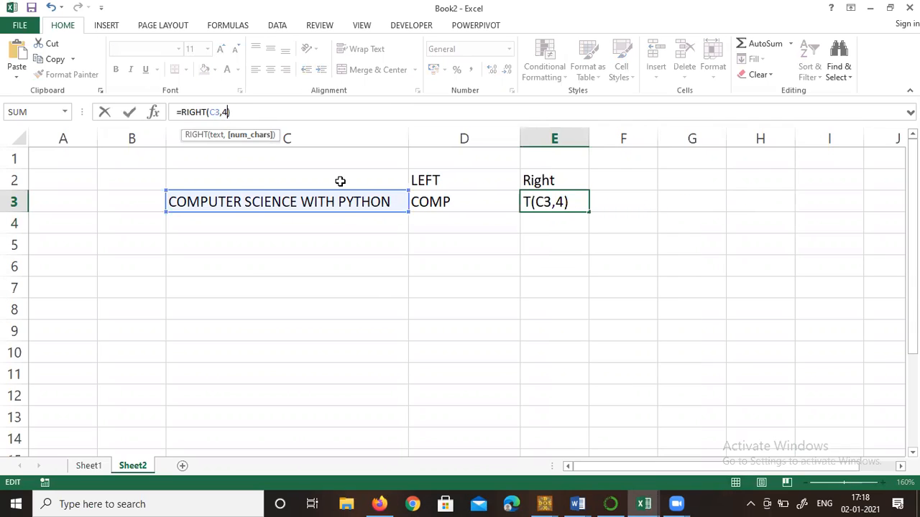
left_click(438, 274)
left_click(548, 202)
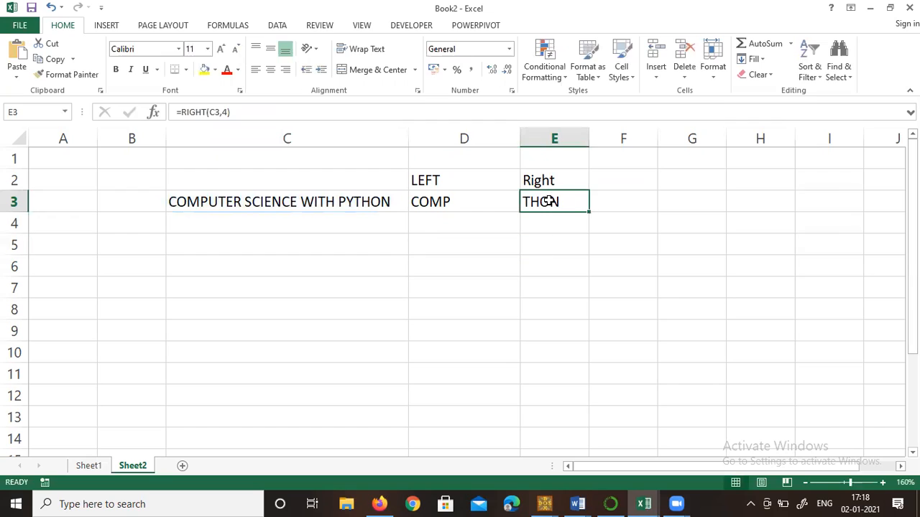
Open E3's formula for editing, box UTER in the sample text in red ink, and underline the parts before and after it
double_click(574, 202)
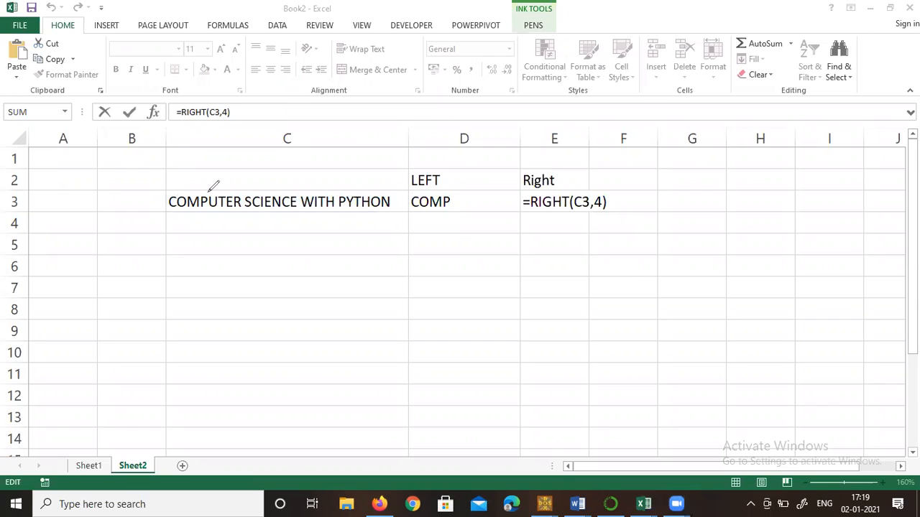
mouse_move(208, 187)
left_mouse_down()
mouse_move(206, 213)
mouse_move(246, 195)
mouse_move(244, 184)
mouse_move(207, 182)
left_mouse_up()
left_click_drag(169, 212, 194, 213)
left_click_drag(269, 219, 358, 220)
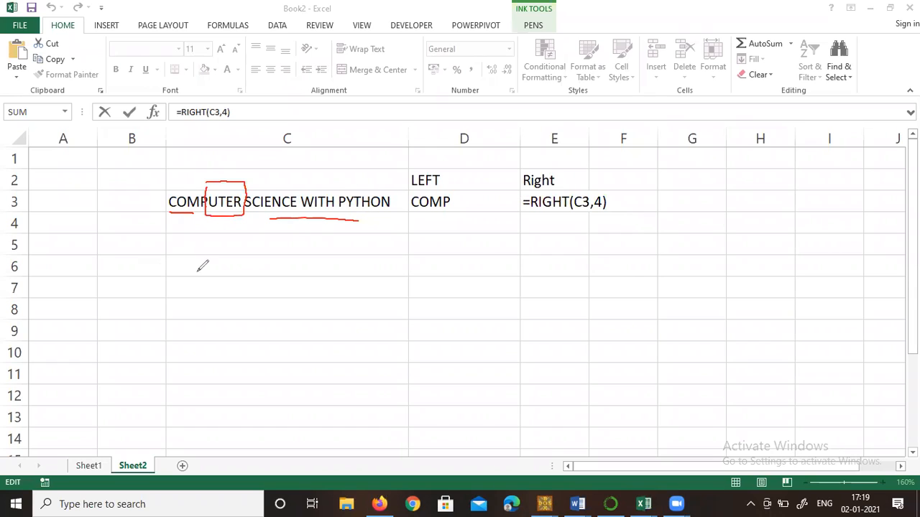
Handwrite = MID in red ink below the sample text
left_click_drag(202, 267, 214, 267)
mouse_move(200, 273)
left_mouse_down()
mouse_move(232, 261)
mouse_move(255, 275)
left_mouse_up()
left_click_drag(255, 261, 255, 275)
Handwrite the LEFT syntax, LEFT(Text, No of character), in red ink below the LEFT and RIGHT results
mouse_move(449, 237)
left_mouse_down()
mouse_move(447, 253)
mouse_move(462, 252)
left_mouse_up()
left_click_drag(463, 239, 474, 238)
left_click_drag(462, 252, 476, 252)
left_click_drag(477, 239, 489, 237)
left_click_drag(476, 246, 503, 238)
mouse_move(497, 237)
left_mouse_down()
mouse_move(496, 253)
mouse_move(511, 254)
mouse_move(531, 239)
mouse_move(524, 254)
left_mouse_up()
left_click_drag(533, 248, 552, 253)
mouse_move(552, 243)
left_mouse_down()
mouse_move(541, 253)
mouse_move(555, 253)
left_mouse_up()
left_click_drag(550, 243, 560, 242)
mouse_move(563, 247)
left_mouse_down()
mouse_move(561, 256)
mouse_move(596, 251)
left_mouse_up()
mouse_move(597, 251)
left_mouse_down()
mouse_move(599, 238)
mouse_move(607, 245)
left_mouse_up()
mouse_move(619, 243)
left_mouse_down()
mouse_move(626, 255)
mouse_move(635, 245)
mouse_move(640, 251)
left_mouse_up()
left_click_drag(645, 235, 663, 251)
left_click_drag(662, 246, 680, 252)
left_click_drag(680, 244, 692, 251)
left_click_drag(690, 242, 698, 256)
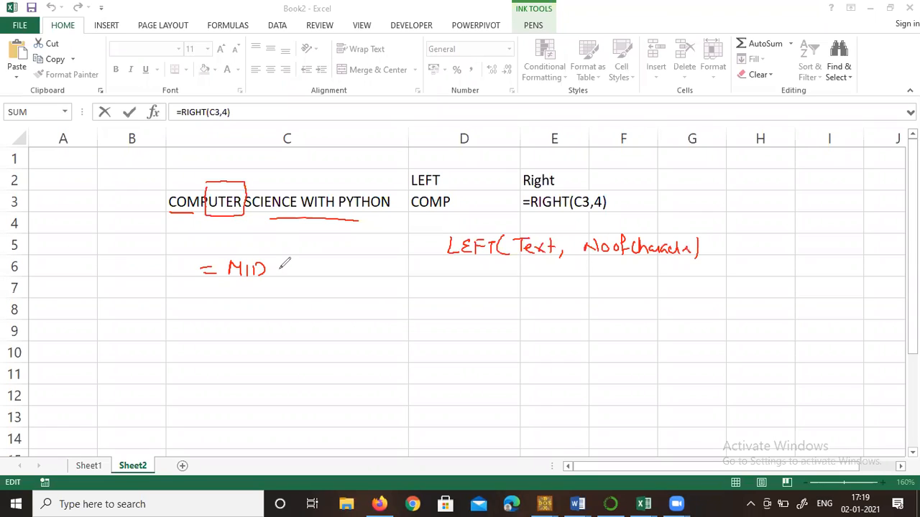
Handwrite the arguments (Text, Start_num, No of char) after the red MID note
mouse_move(282, 242)
left_mouse_down()
mouse_move(279, 276)
mouse_move(296, 261)
mouse_move(290, 274)
left_mouse_up()
left_click_drag(299, 267, 314, 273)
mouse_move(314, 265)
left_mouse_down()
mouse_move(309, 273)
mouse_move(322, 273)
left_mouse_up()
mouse_move(316, 263)
left_mouse_down()
mouse_move(327, 262)
mouse_move(323, 279)
mouse_move(349, 276)
left_mouse_up()
mouse_move(344, 261)
left_mouse_down()
mouse_move(358, 259)
mouse_move(359, 277)
mouse_move(372, 273)
left_mouse_up()
mouse_move(376, 260)
left_mouse_down()
mouse_move(383, 275)
mouse_move(452, 278)
left_mouse_up()
left_click_drag(456, 270, 512, 281)
left_click_drag(516, 273, 518, 286)
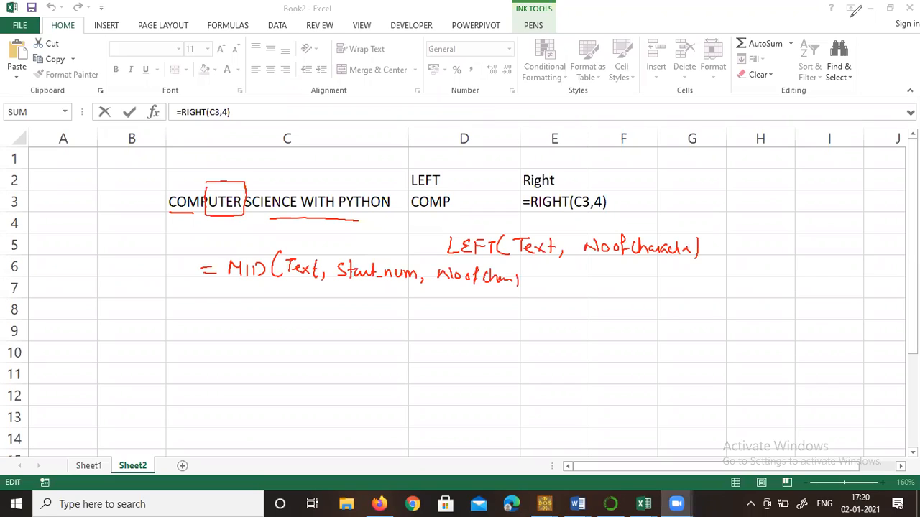
Draw an equals sign below the MID note, clear all annotations, and finish editing E3's formula
left_click_drag(236, 325, 247, 330)
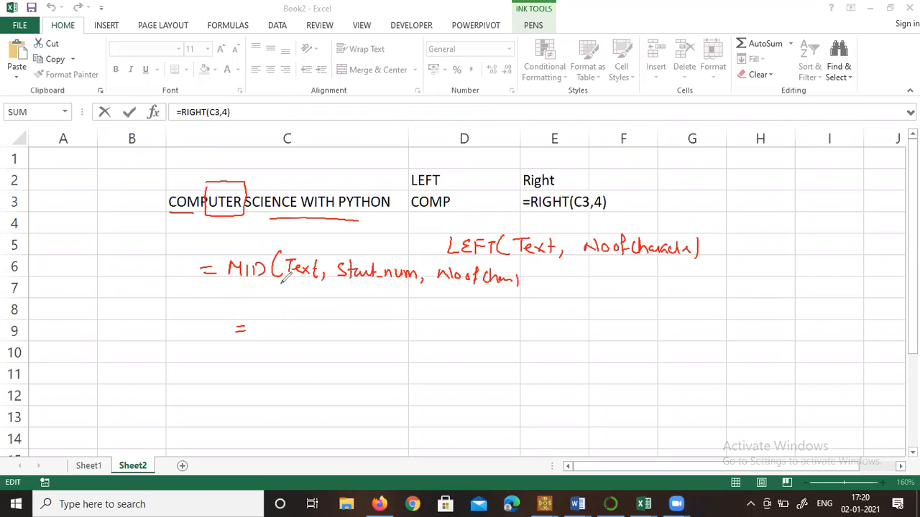
left_click(638, 106)
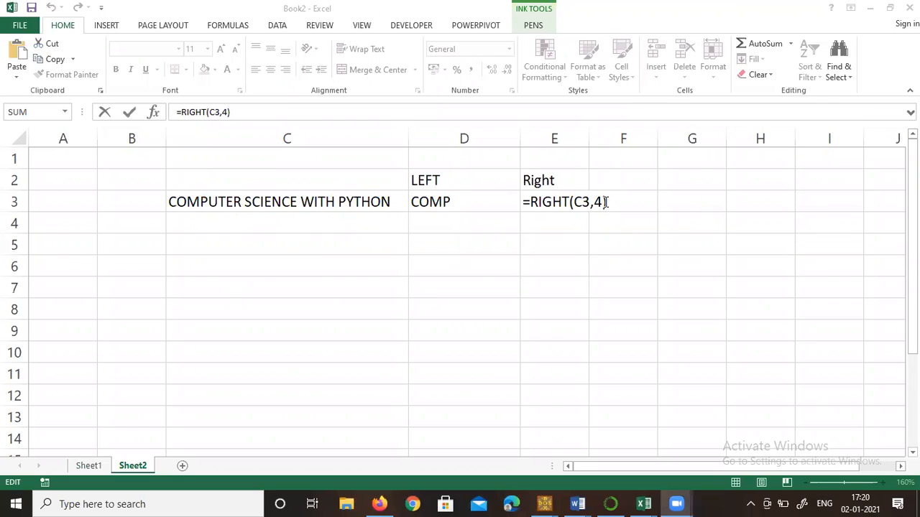
key("Return")
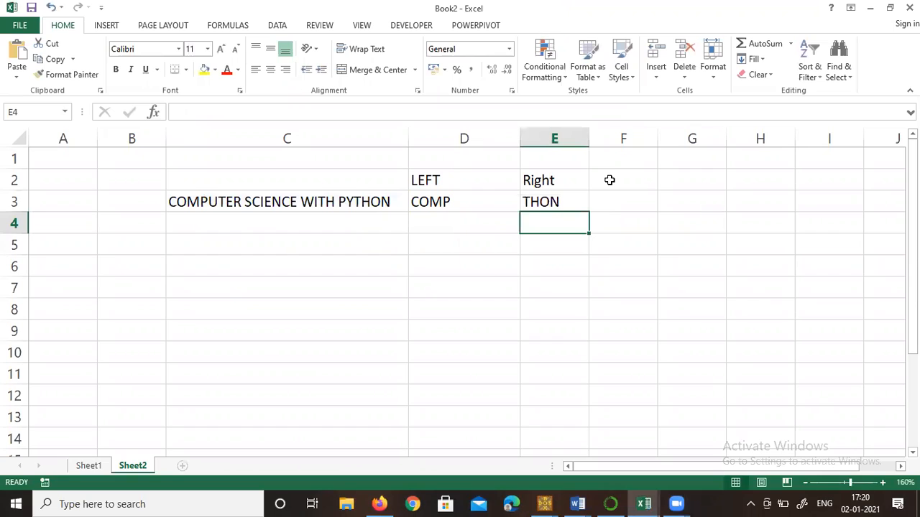
Enter the heading MID in cell F2, next to the Right heading
left_click(609, 180)
type("MI")
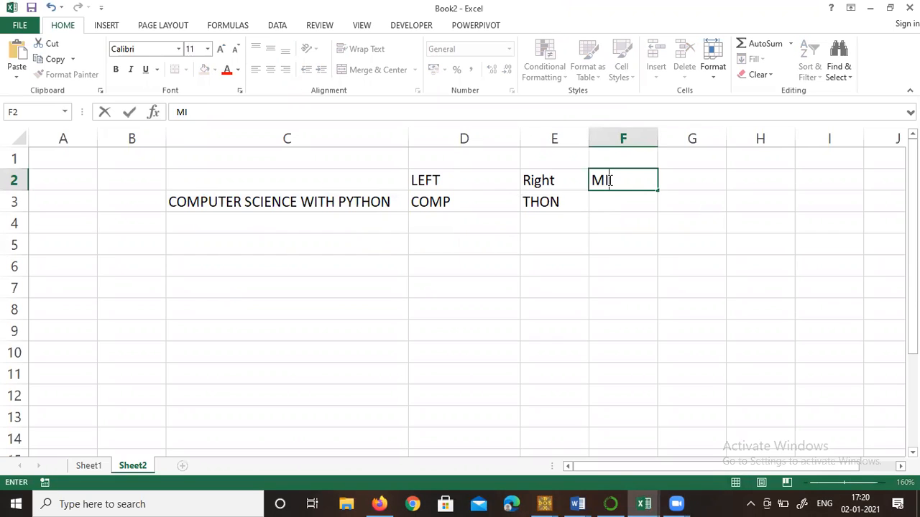
type("D")
key("Return")
Enter =MID(C3,5,7) in cell F3 to extract seven characters of the C3 text starting at the fifth
type("=")
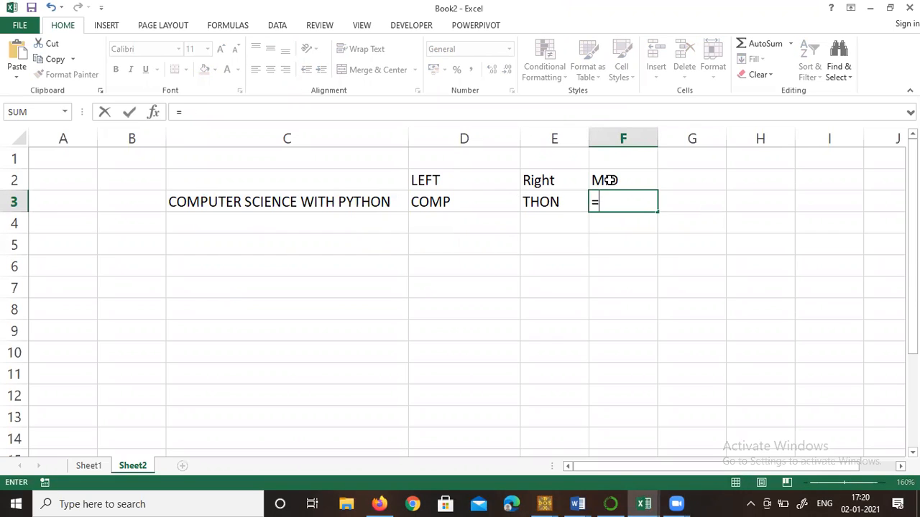
type("MID(")
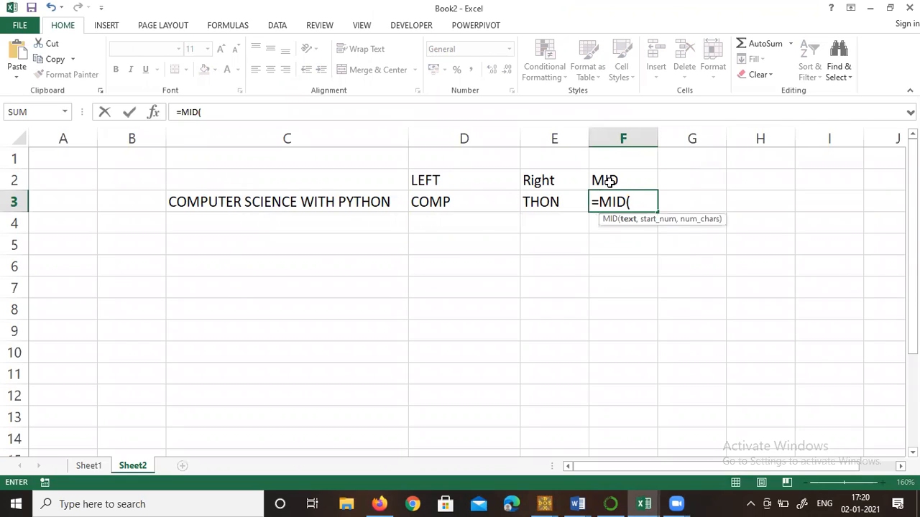
left_click(296, 202)
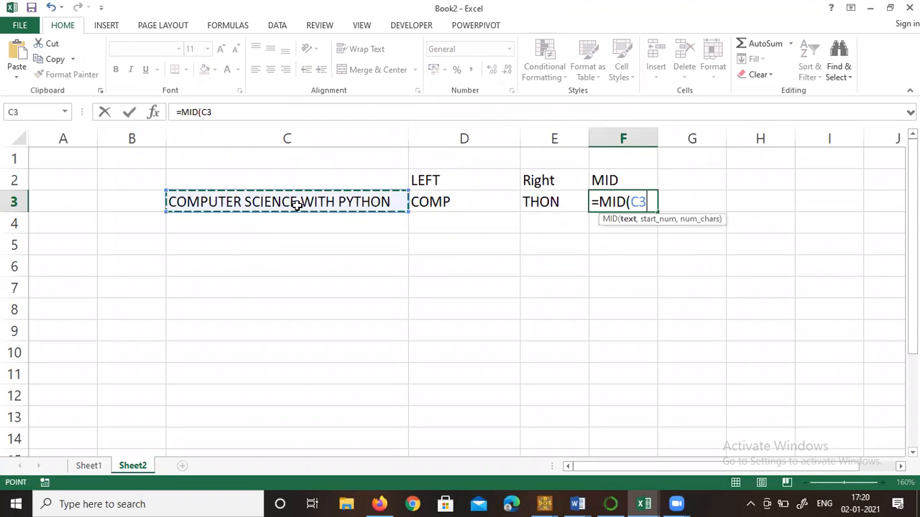
type(",")
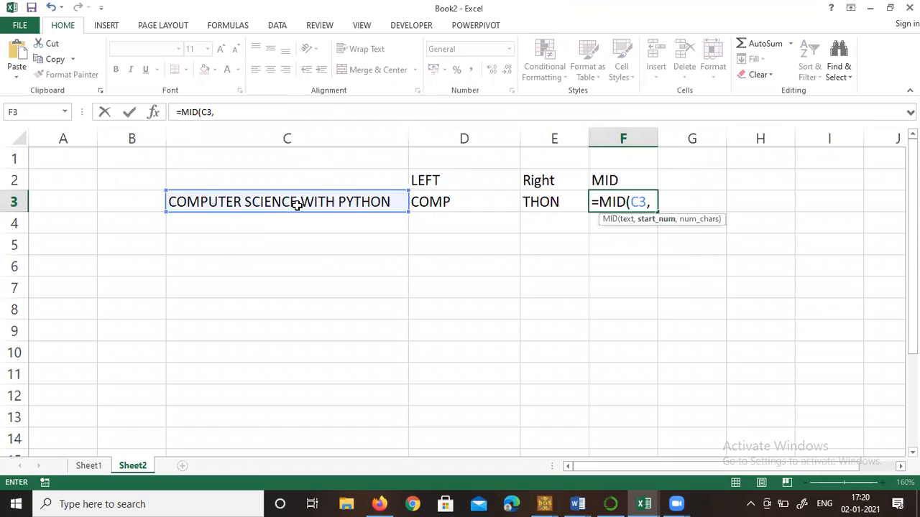
type("5,7)")
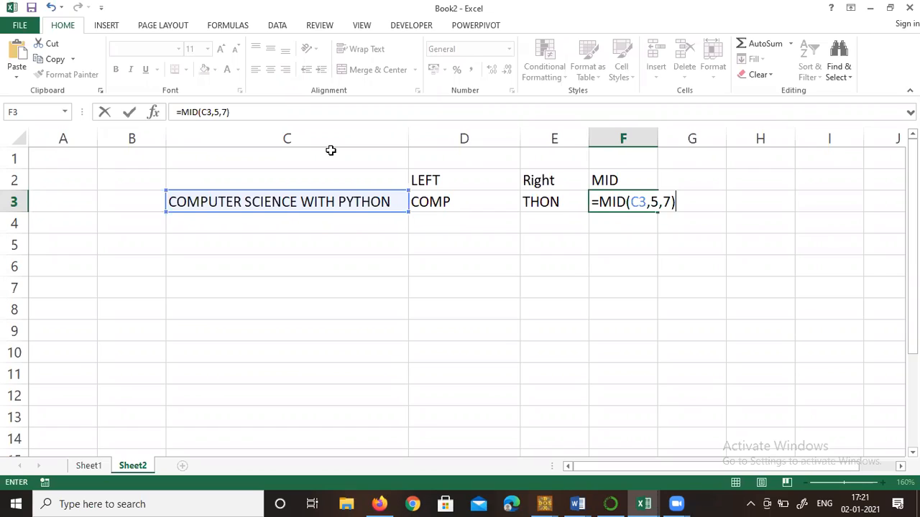
left_click(499, 84)
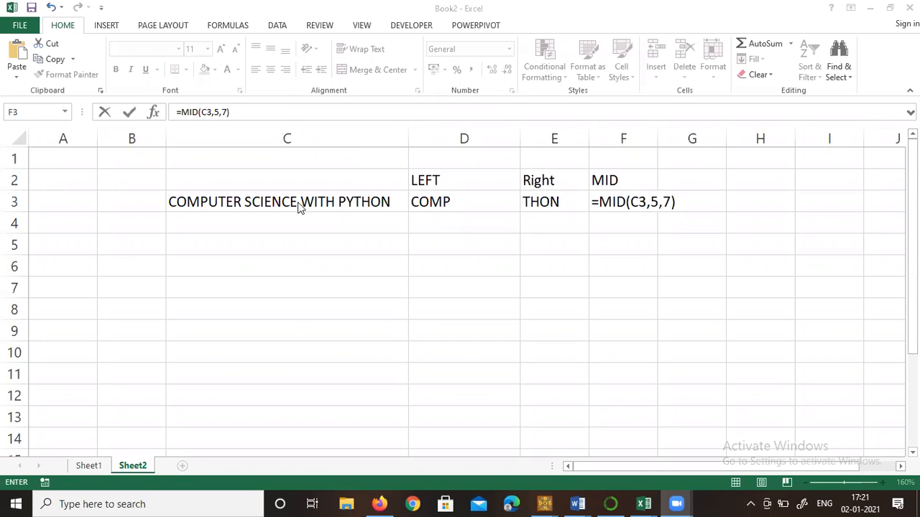
left_click(427, 115)
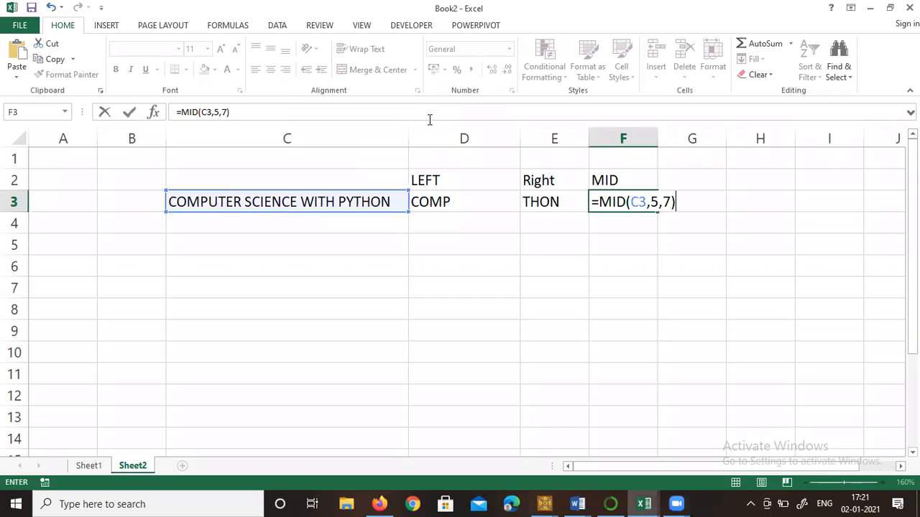
left_click(460, 64)
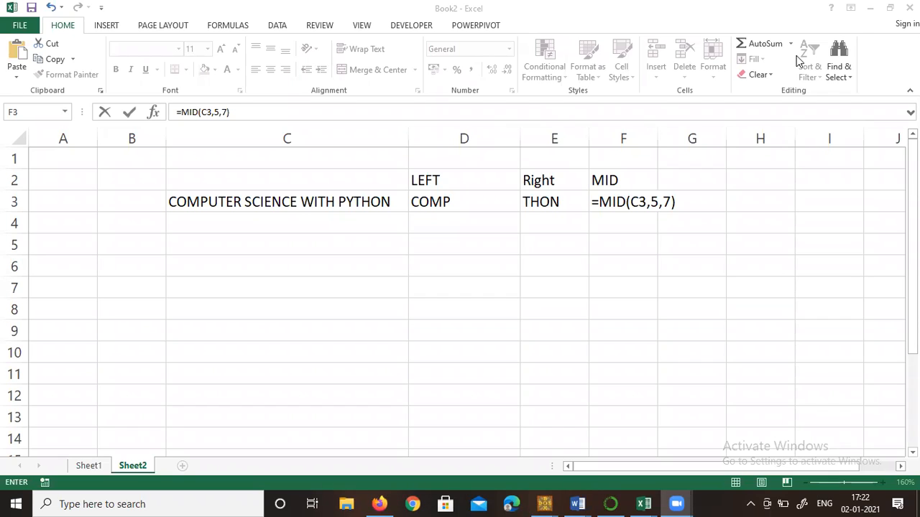
left_click(689, 201)
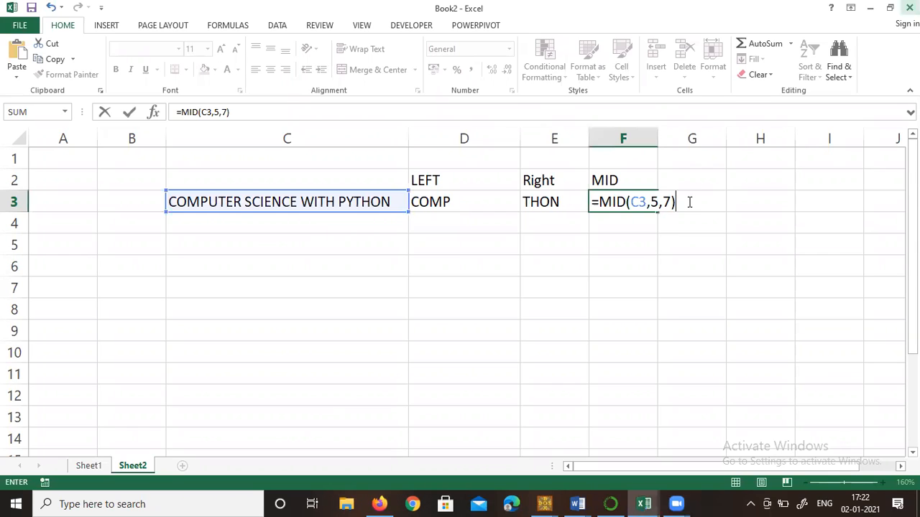
key("Return")
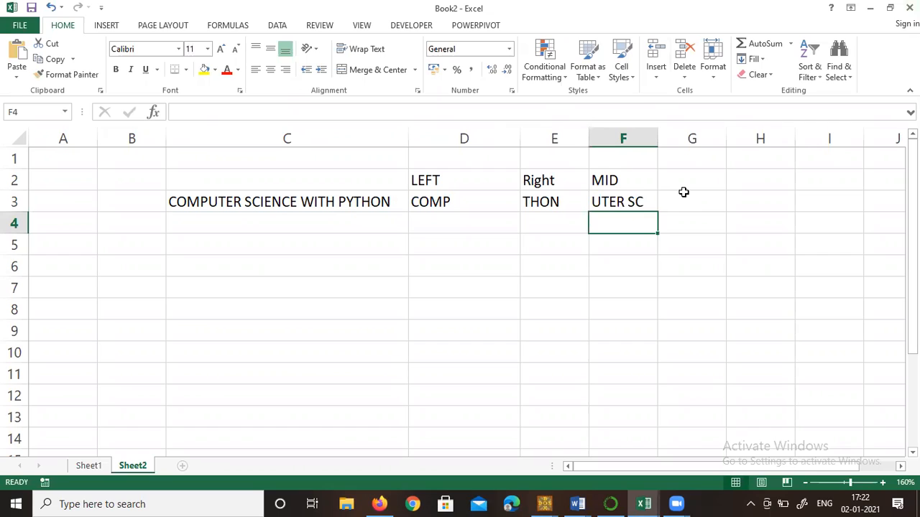
Mark the counted letters in C3 in red ink, underline F3's result with the note Ans, and clear the annotations
left_click(44, 107)
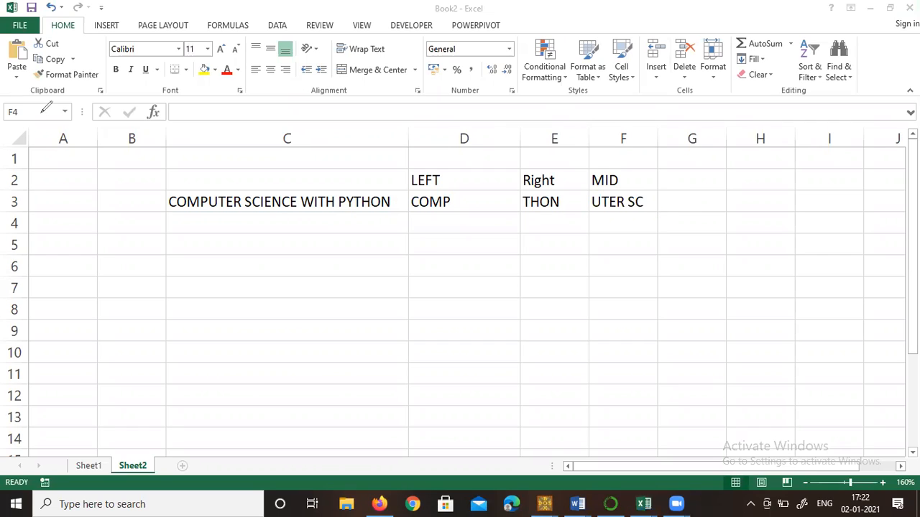
mouse_move(173, 214)
left_mouse_down()
mouse_move(206, 216)
mouse_move(217, 195)
left_mouse_up()
mouse_move(217, 227)
left_mouse_down()
mouse_move(212, 204)
mouse_move(216, 220)
mouse_move(259, 213)
left_mouse_up()
left_click_drag(591, 213, 703, 207)
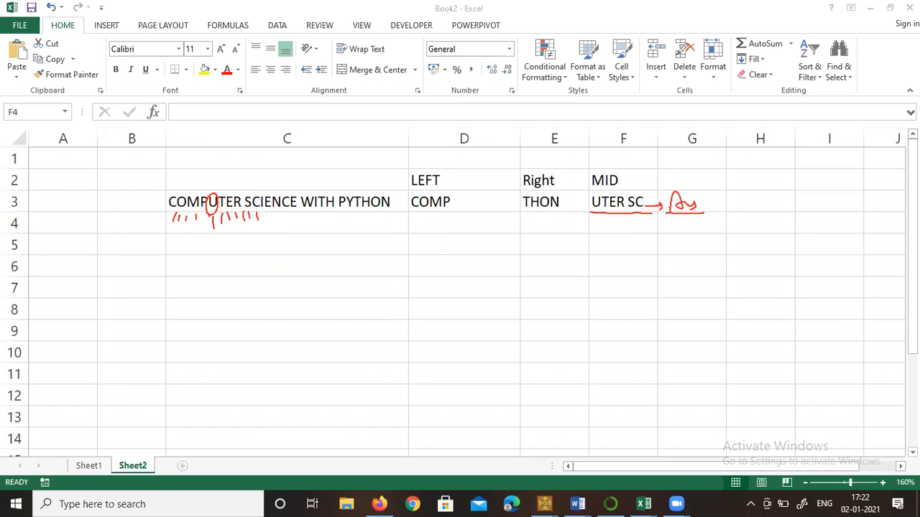
key("e")
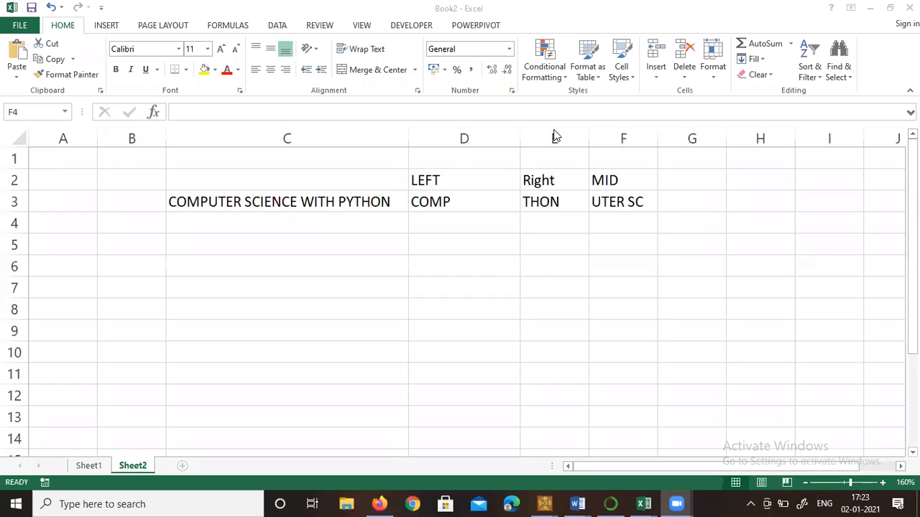
Enter the lowercase sample text "copa class" in cell C6
left_click(263, 267)
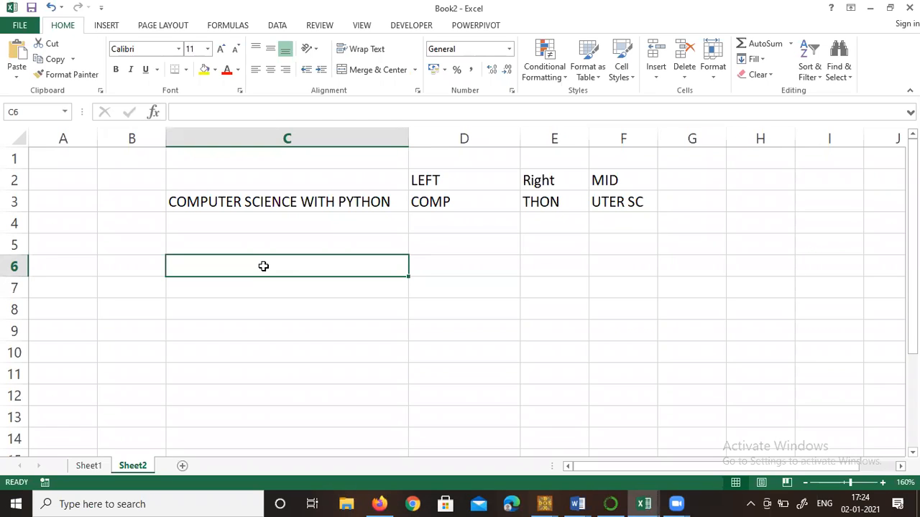
type("COP")
key("BackSpace")
key("BackSpace")
key("BackSpace")
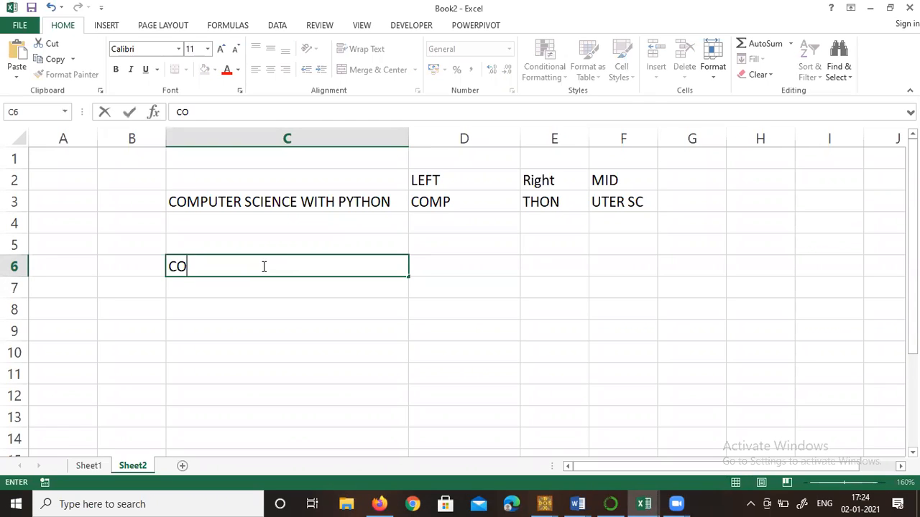
type("copa  class")
key("ctrl+Return")
key("Tab")
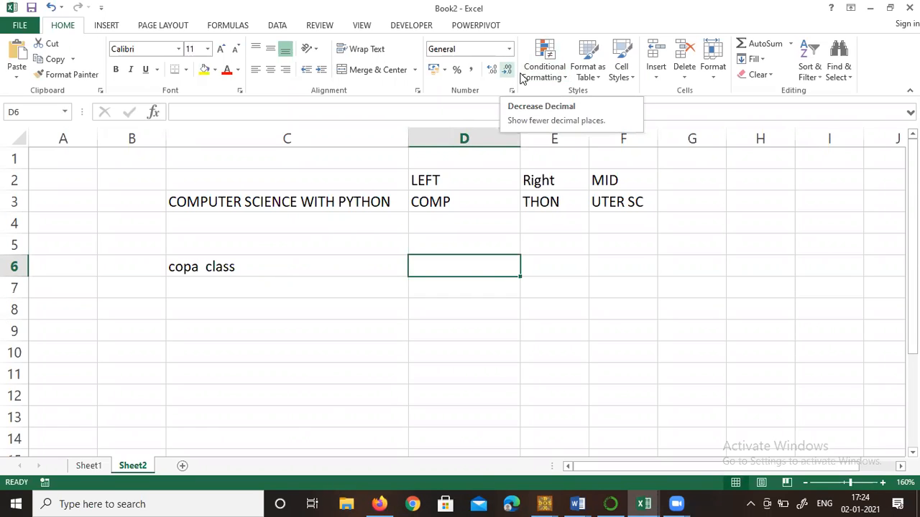
Enter the heading upper in cell D5, above the cell next to the copa class text
left_click(451, 238)
type("Lower")
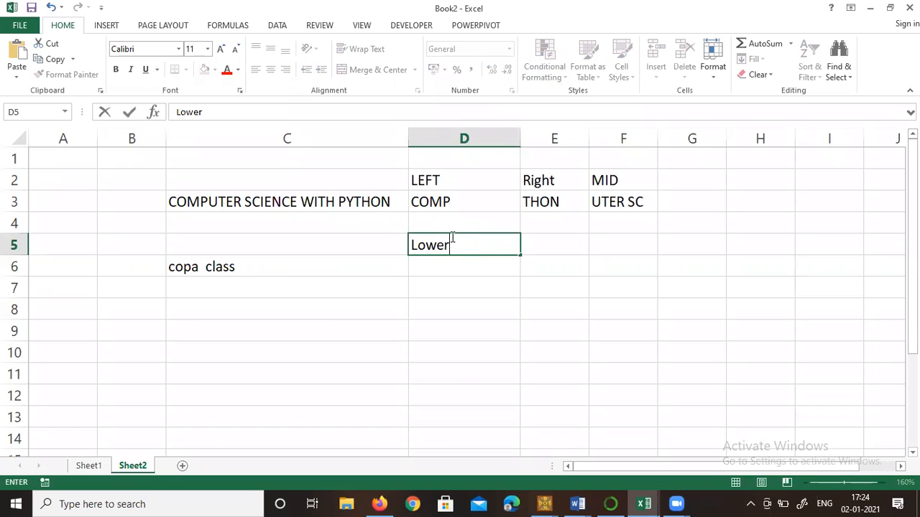
key("BackSpace")
key("BackSpace")
key("BackSpace")
key("BackSpace")
key("BackSpace")
type("upper")
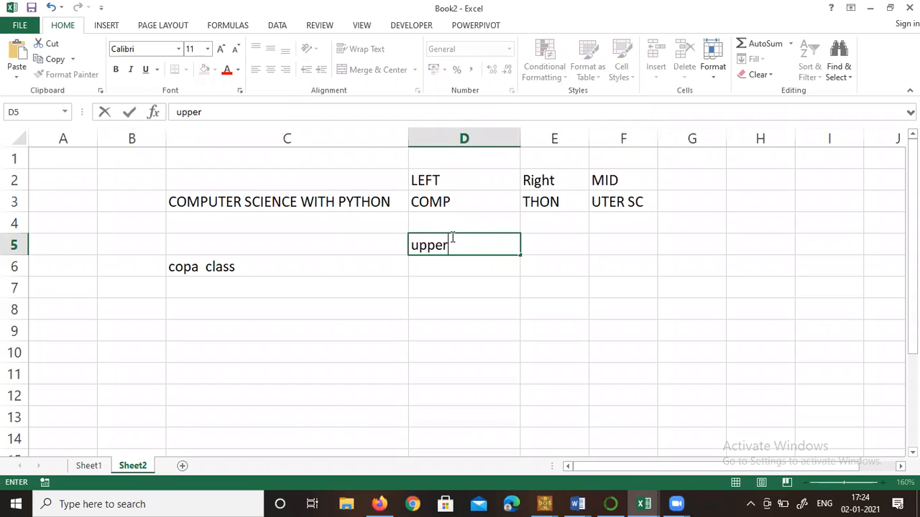
key("Return")
Convert the C6 text to capitals in cell D6 with the formula =UPPER(C6)
type("=")
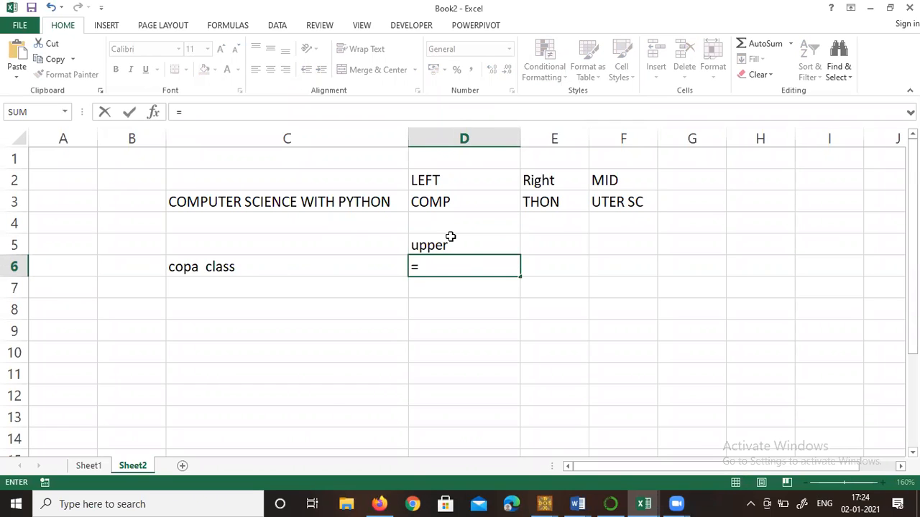
type("upper")
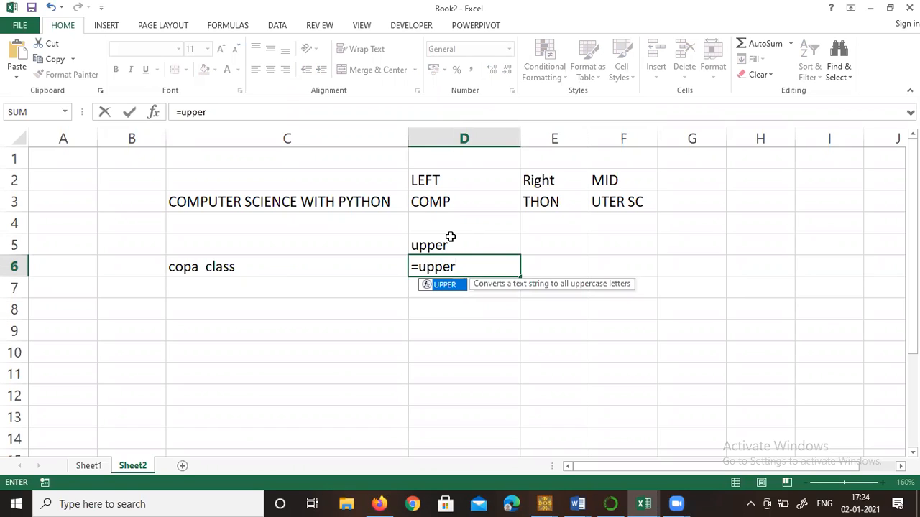
type("(")
left_click(257, 269)
type(")")
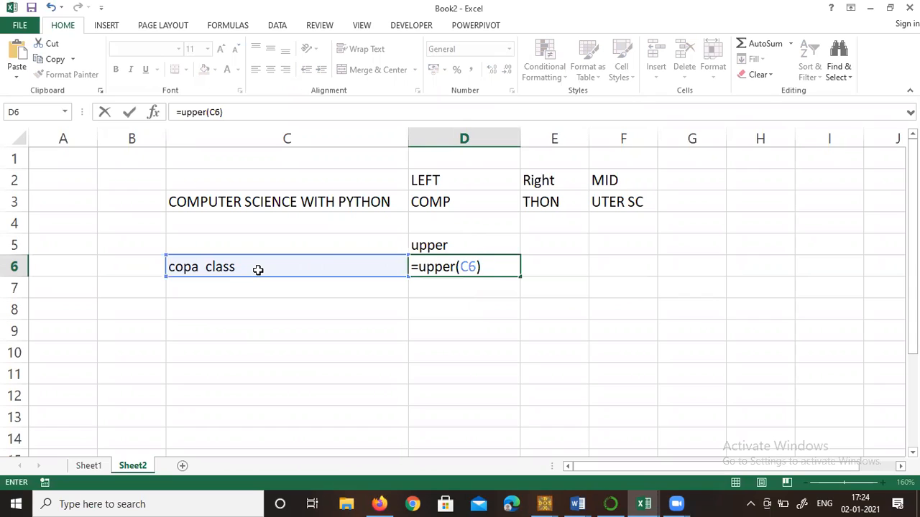
key("Return")
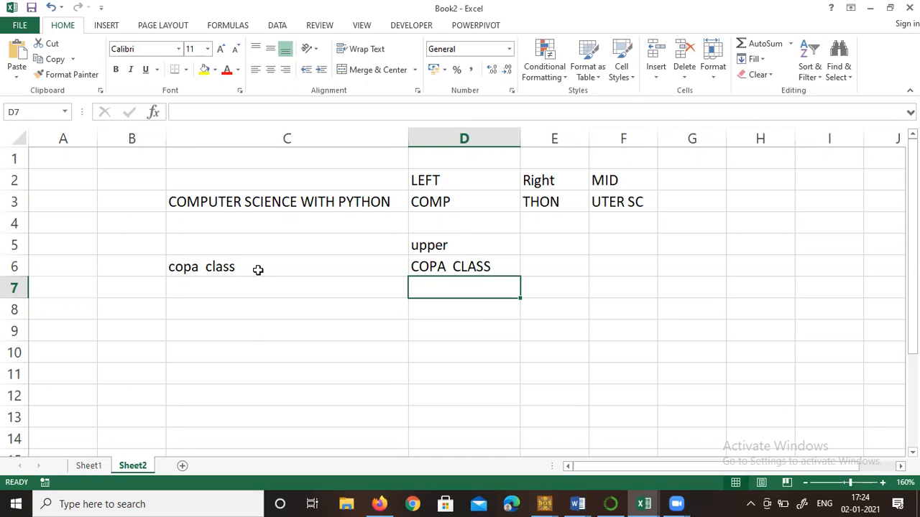
Enter the heading lower in cell E5, next to the upper heading
key("Right")
key("Up")
key("Left")
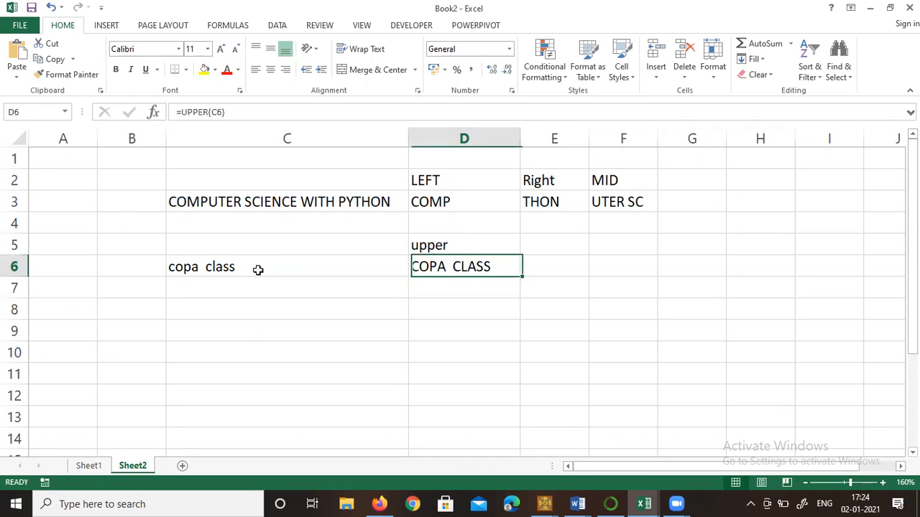
key("Up")
key("Left")
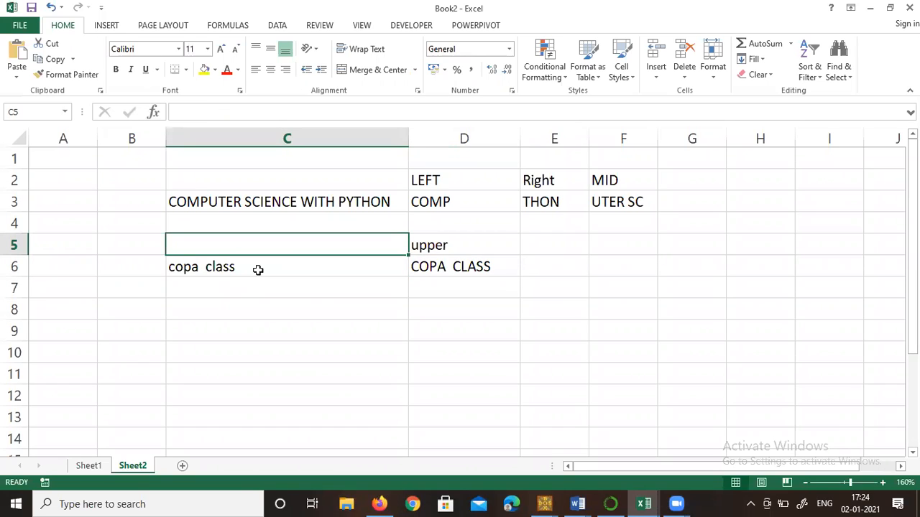
key("Up")
key("Up")
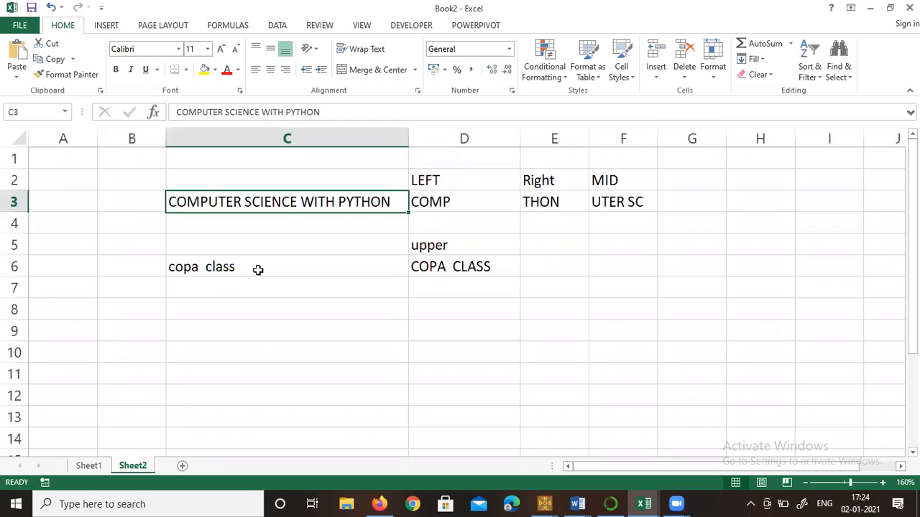
key("Down")
key("Down")
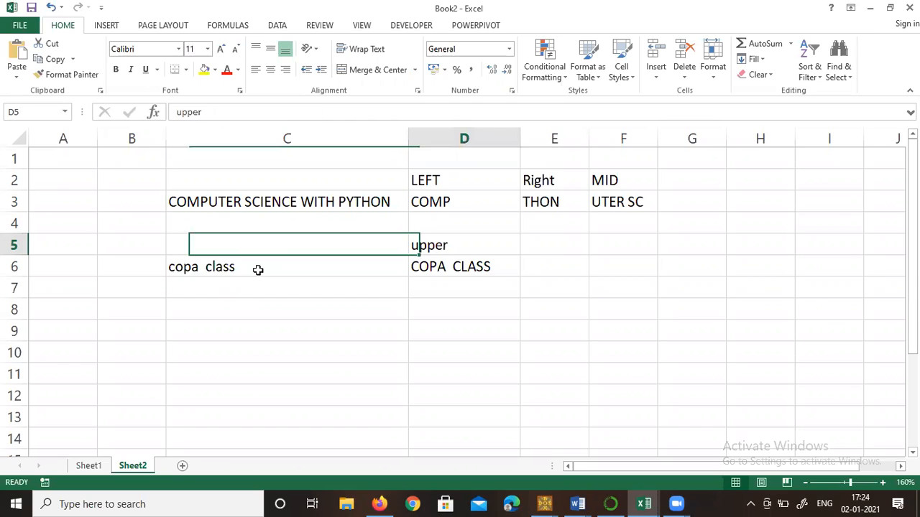
key("Right")
key("Right")
type("lower")
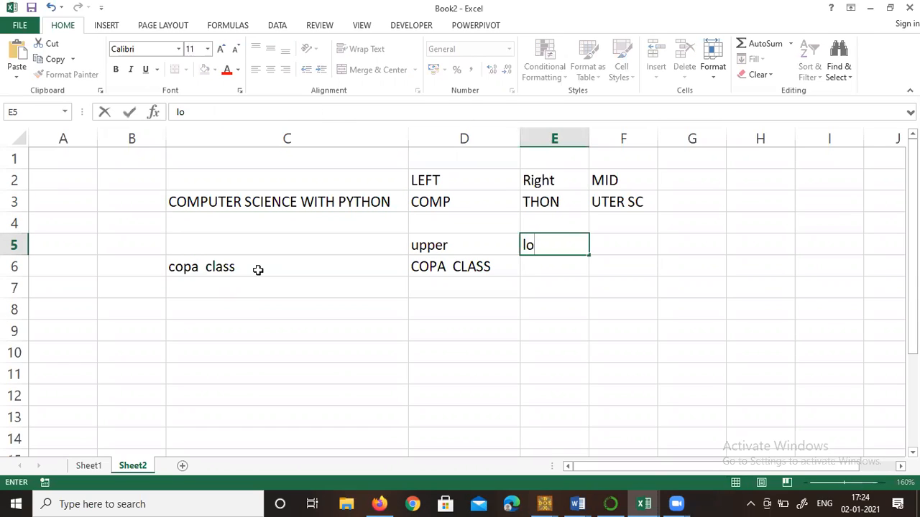
key("Left")
Convert the C3 text to lowercase in cell E6 with =LOWER(C3) and auto-fit the width of column E
key("Left")
key("Up")
key("Up")
key("Down")
key("Right")
key("Right")
key("Down")
key("Down")
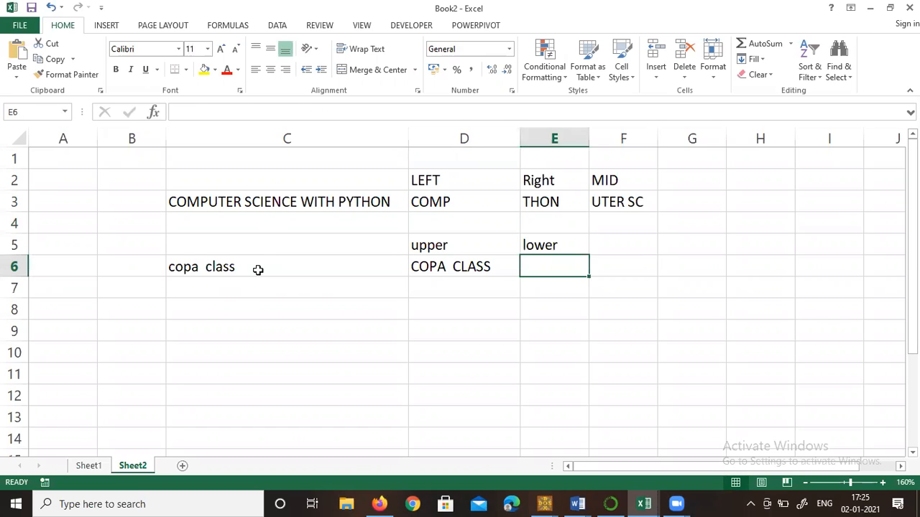
type("=lower")
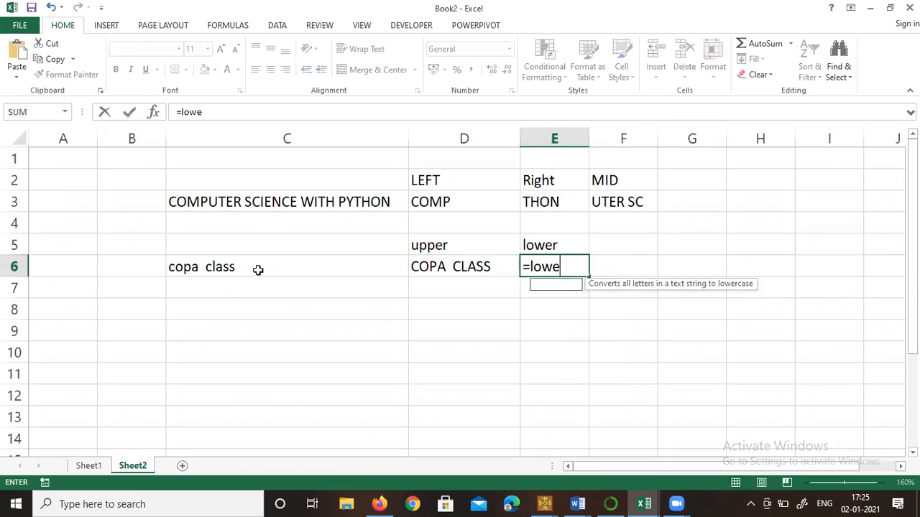
type("(")
left_click(270, 206)
type(")")
key("Return")
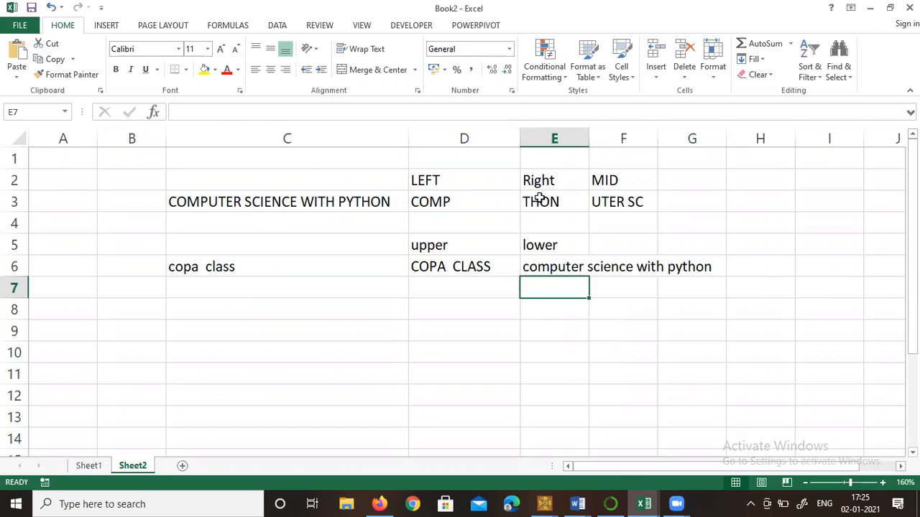
double_click(589, 135)
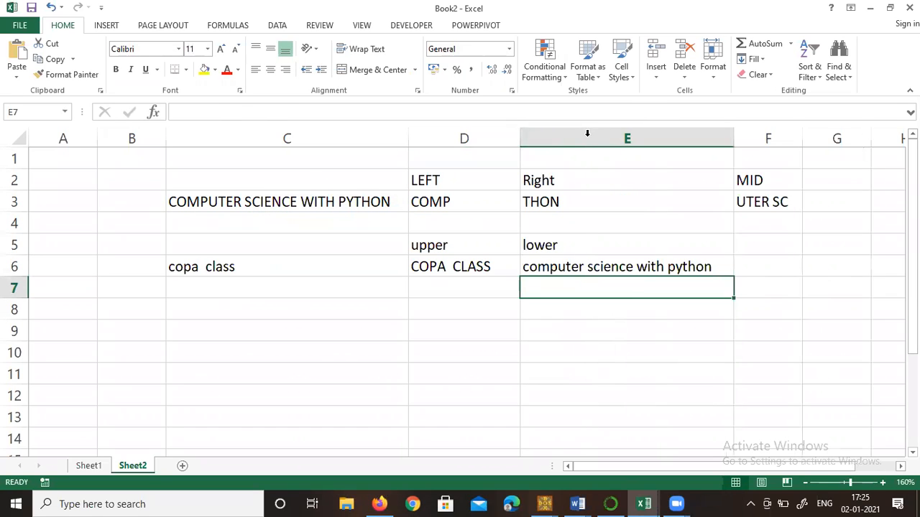
Enter the heading proper in cell F5, next to the lower heading
left_click(776, 267)
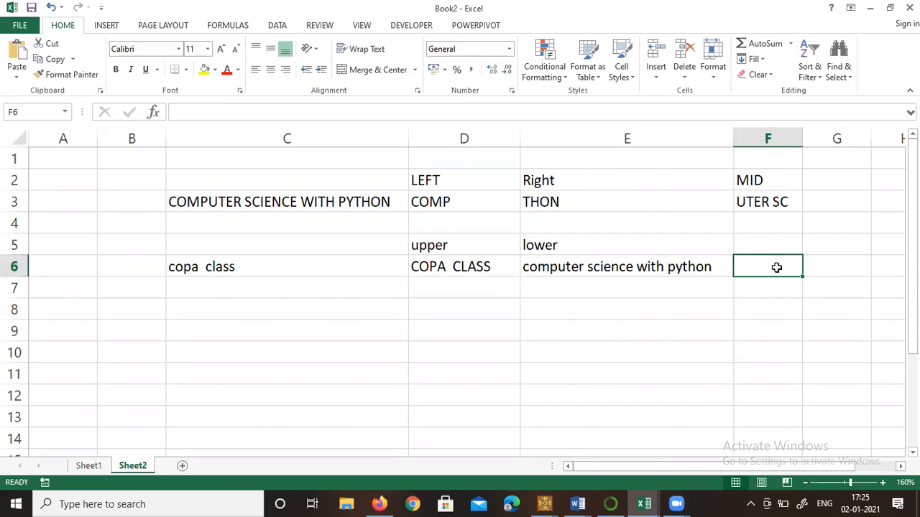
key("Up")
type("proper")
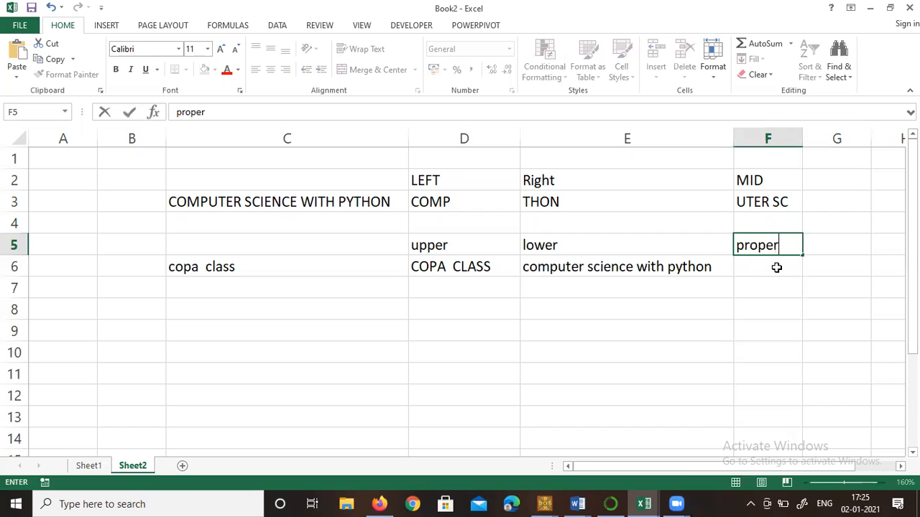
key("Return")
Convert the C3 text to proper case in cell F6 with the formula =PROPER(C3)
type("=proper")
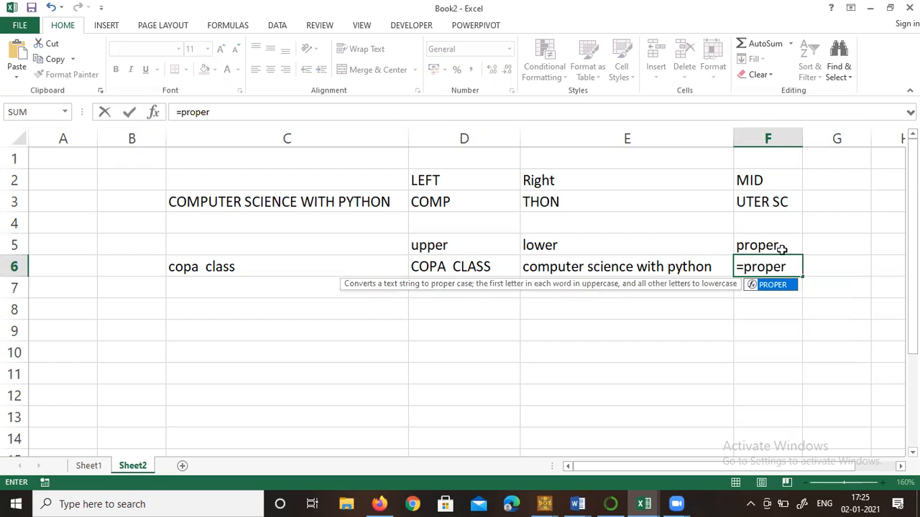
type("(")
left_click(314, 201)
type(")")
key("Return")
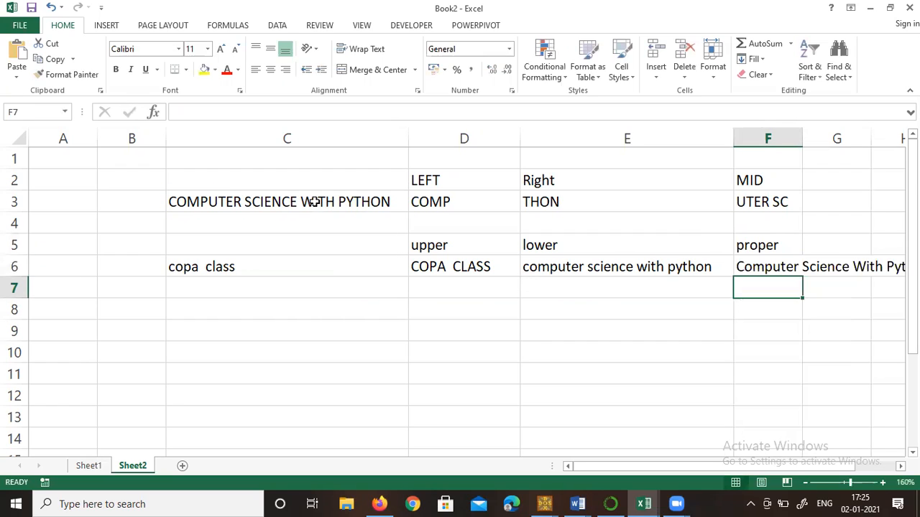
Review the PROPER formula and the cell it references in cell F6
left_click(901, 465)
left_click(901, 466)
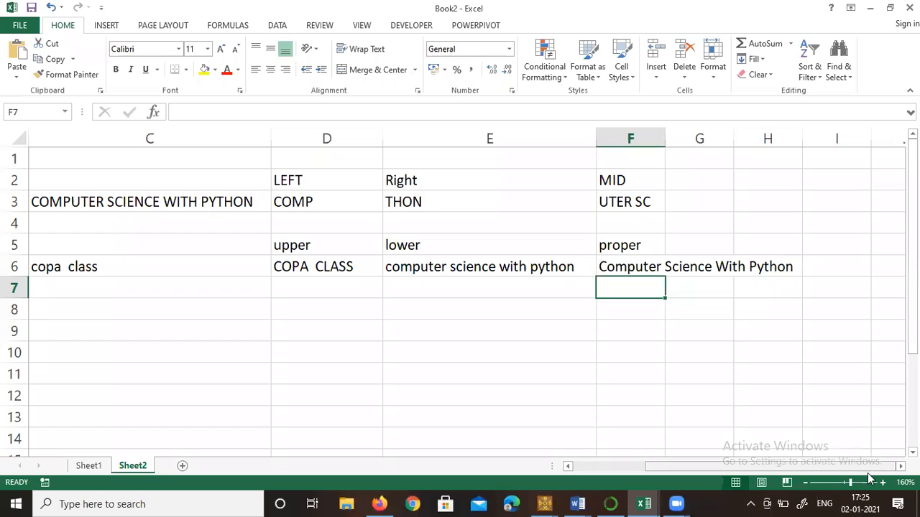
left_click(803, 482)
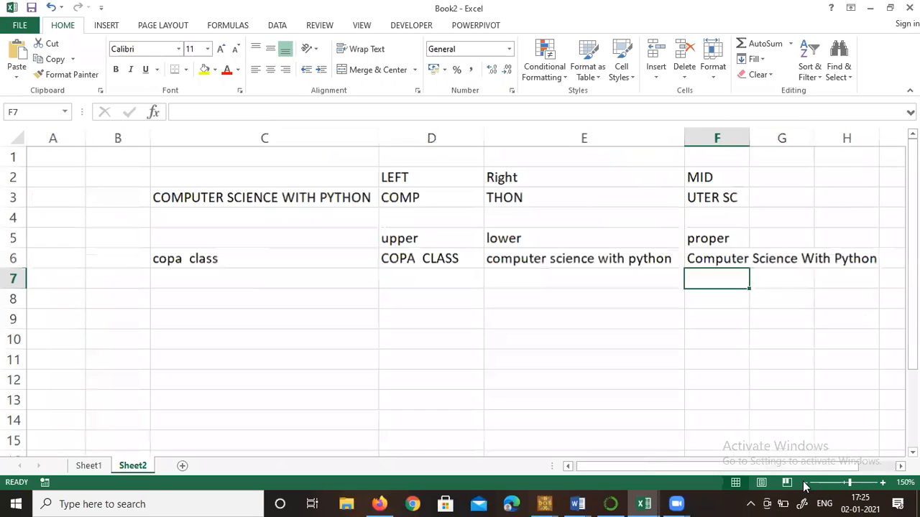
left_click(803, 482)
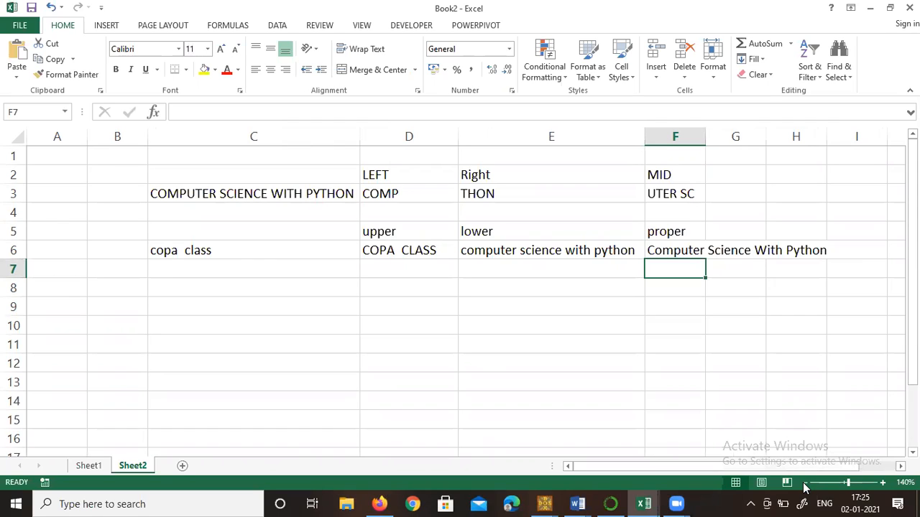
left_click(694, 250)
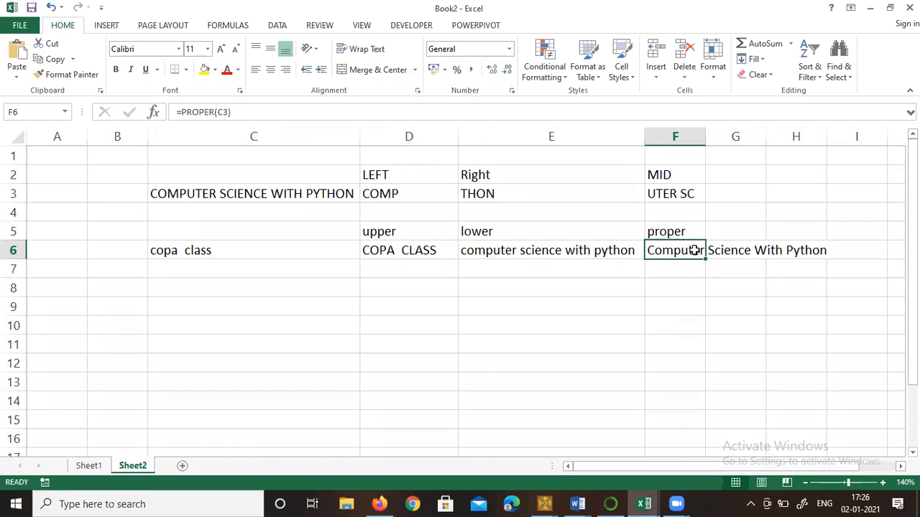
double_click(694, 250)
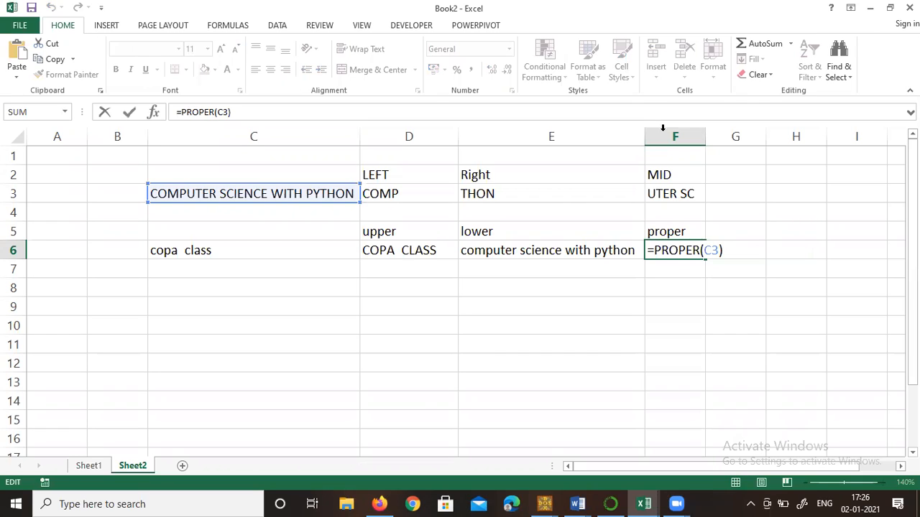
left_click(663, 128)
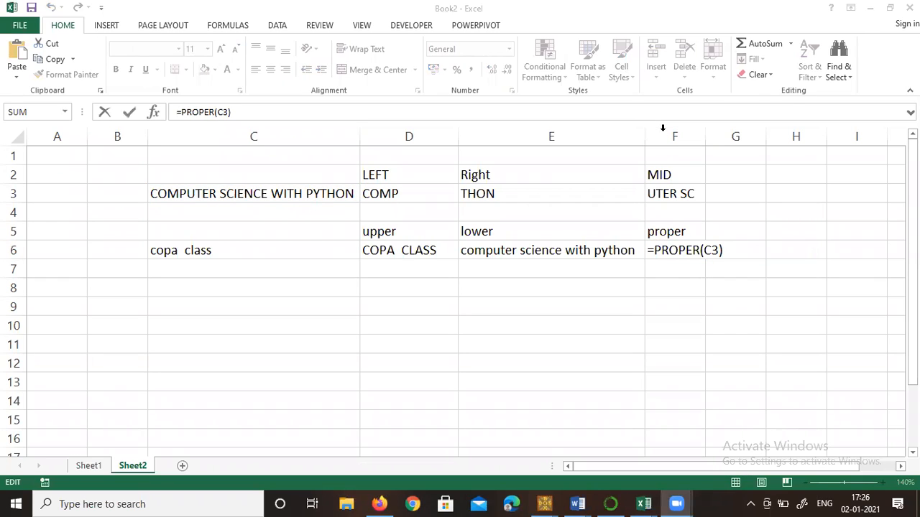
left_click(737, 251)
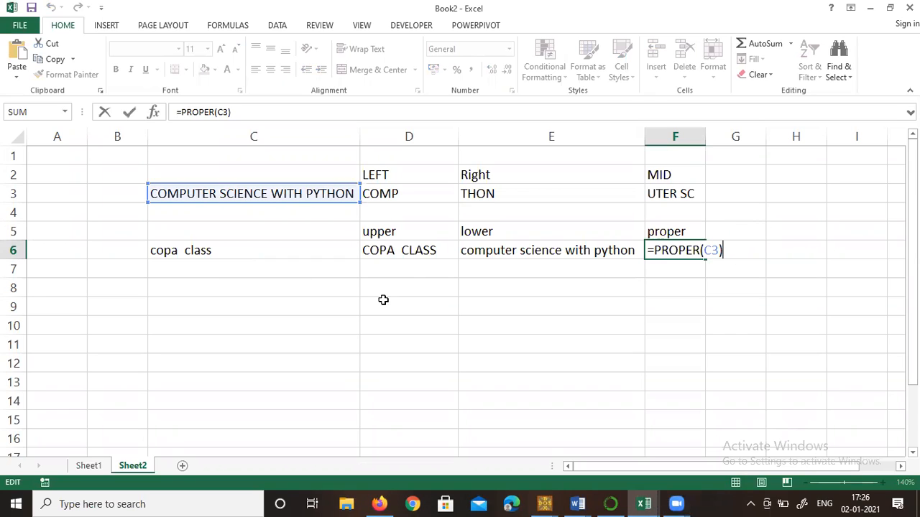
key("Return")
Convert the C6 text to proper case in cell F7 with the formula =PROPER(C6)
key("Left")
key("Left")
key("Left")
key("Right")
key("Right")
key("Right")
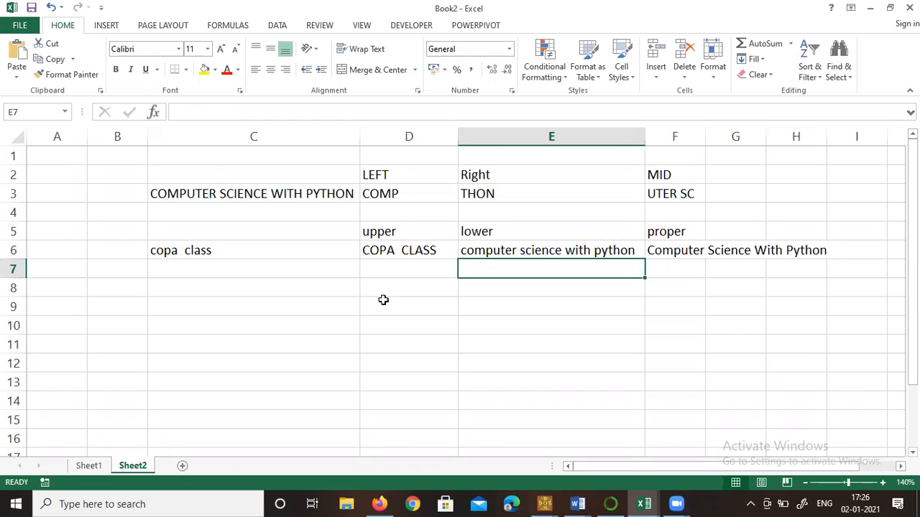
type("=proper")
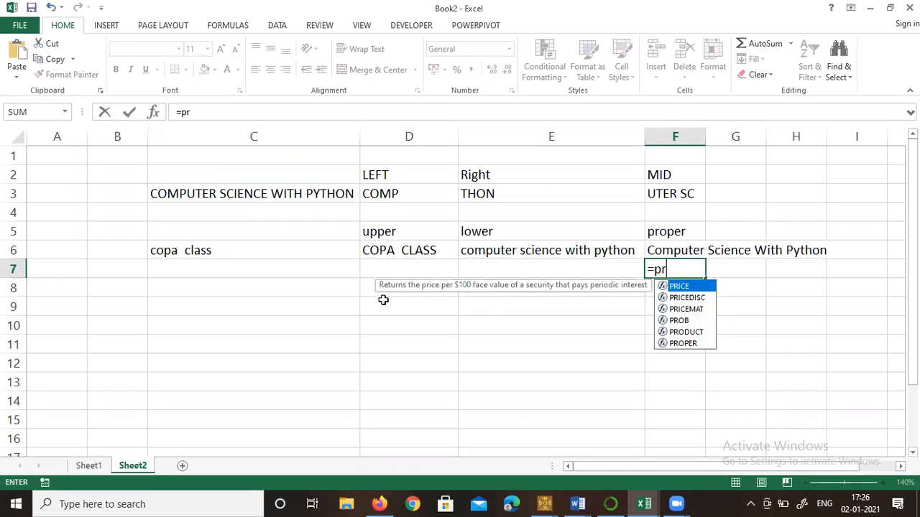
type("(")
left_click(164, 251)
type(")")
key("Return")
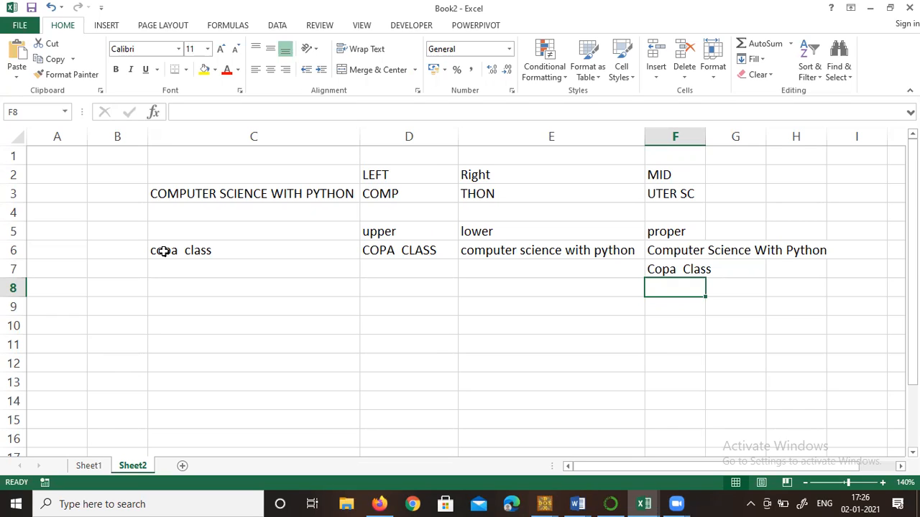
Narrow column E and enter the headings Name and Surname in cells D11 and E11
key("Down")
key("Left")
key("Left")
key("Left")
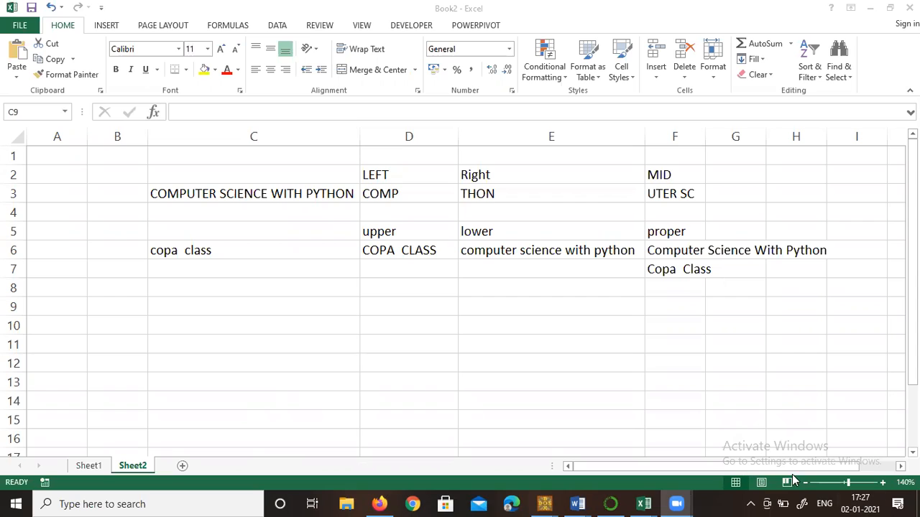
left_click(417, 347)
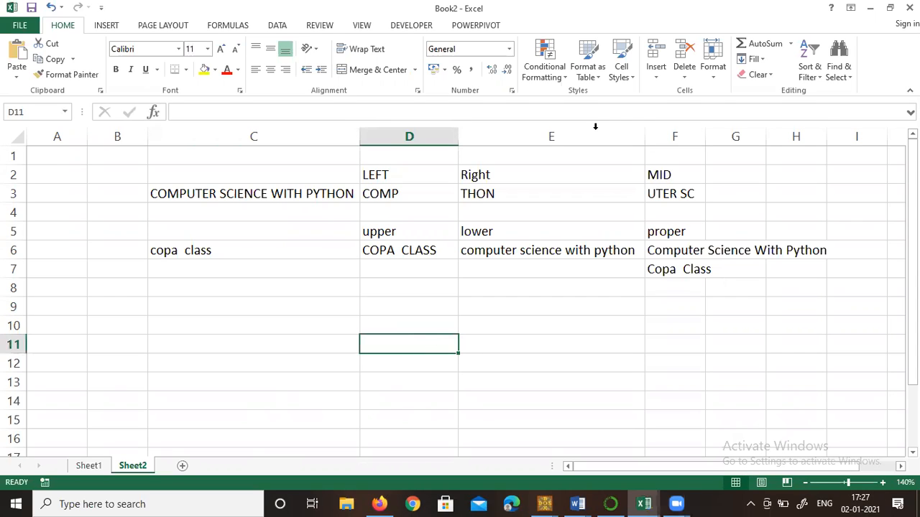
left_click_drag(639, 132, 528, 132)
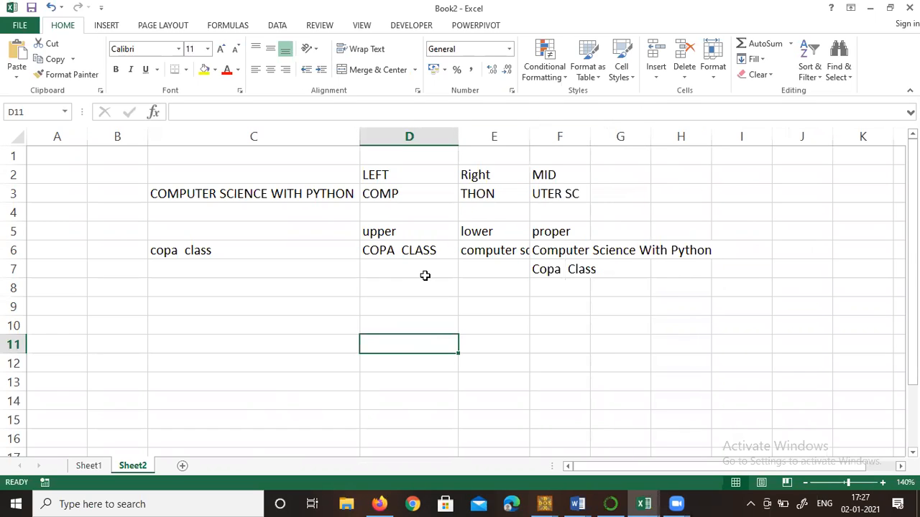
type("Name")
key("Tab")
type("Surname")
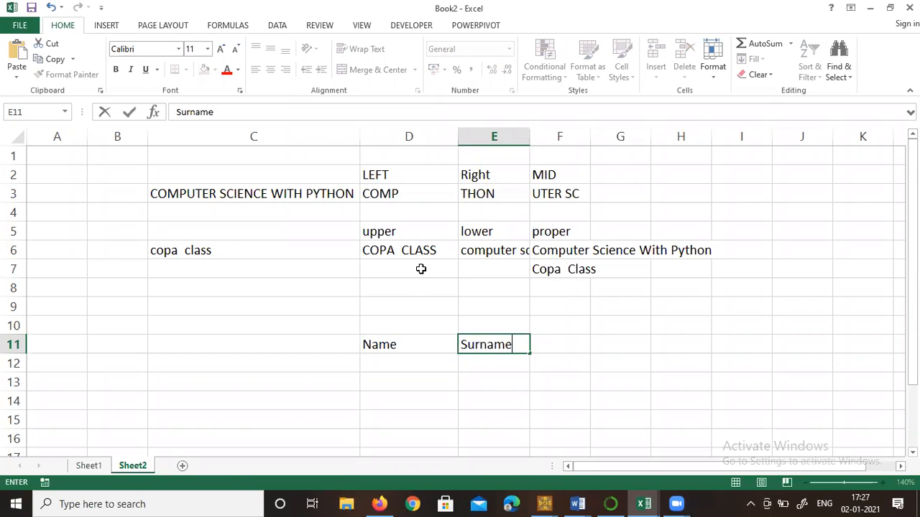
key("Return")
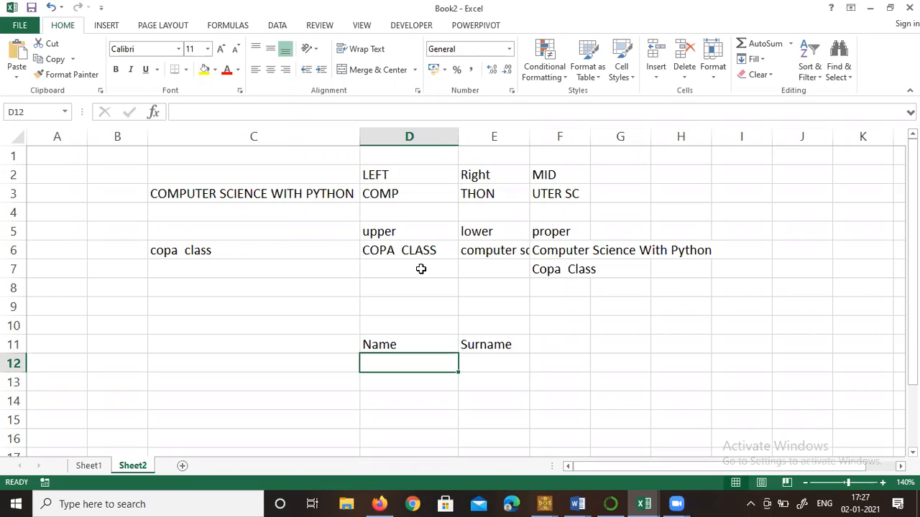
Enter the first two people's first names and surnames in rows 12 and 13 under the Name and Surname headings
type("Sunny")
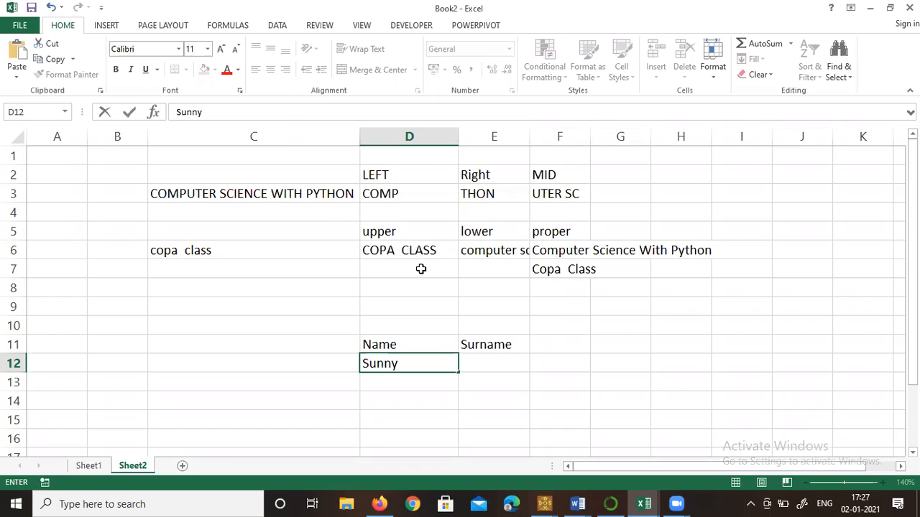
key("Tab")
type("Singh")
key("Return")
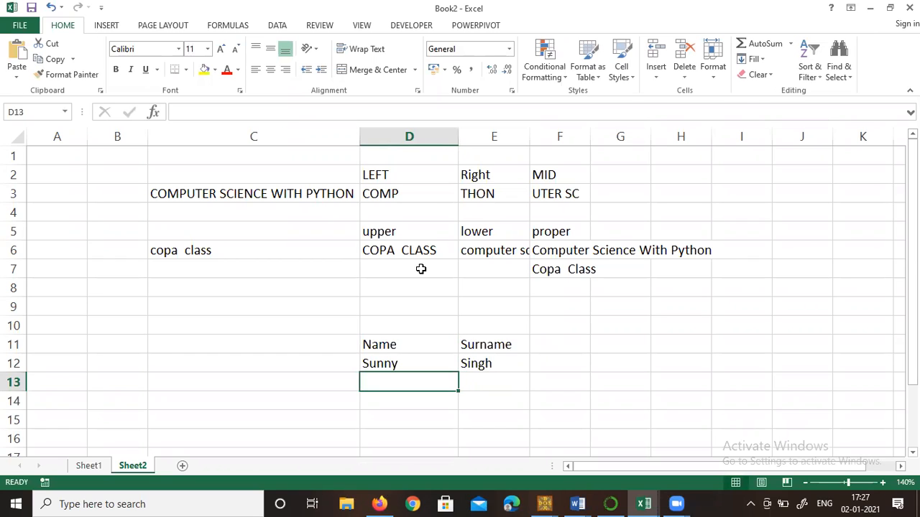
type("G")
key("BackSpace")
type("Govind")
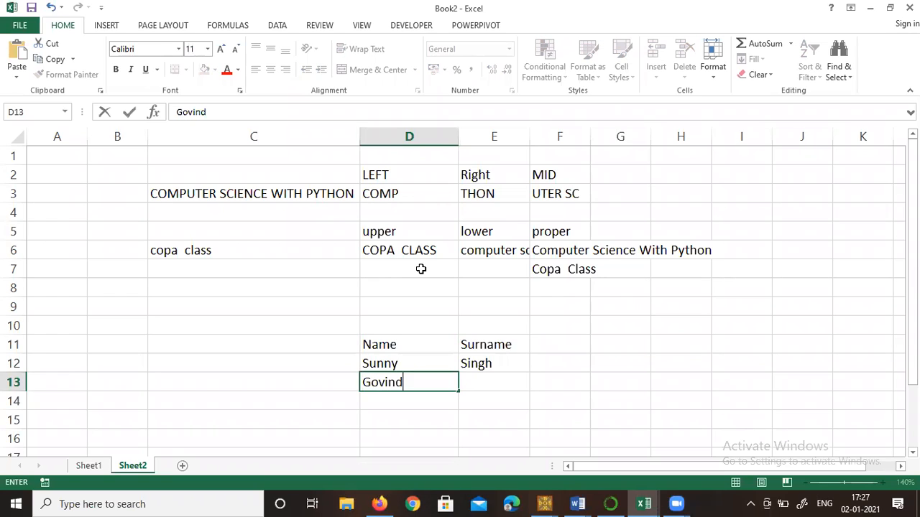
key("Tab")
type("Mehto")
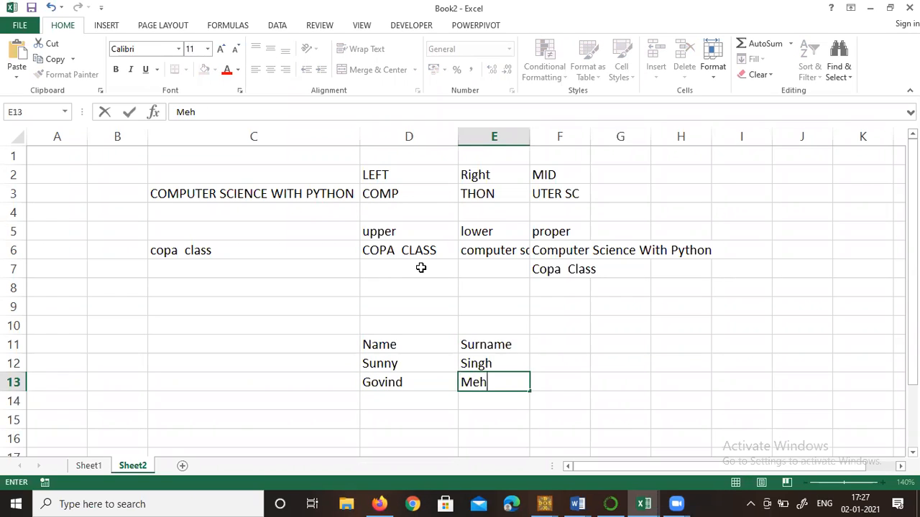
key("Return")
Add the third and fourth people's first names and surnames in rows 14 and 15 of the name list
type("Kumkum")
key("Tab")
type("Mehra")
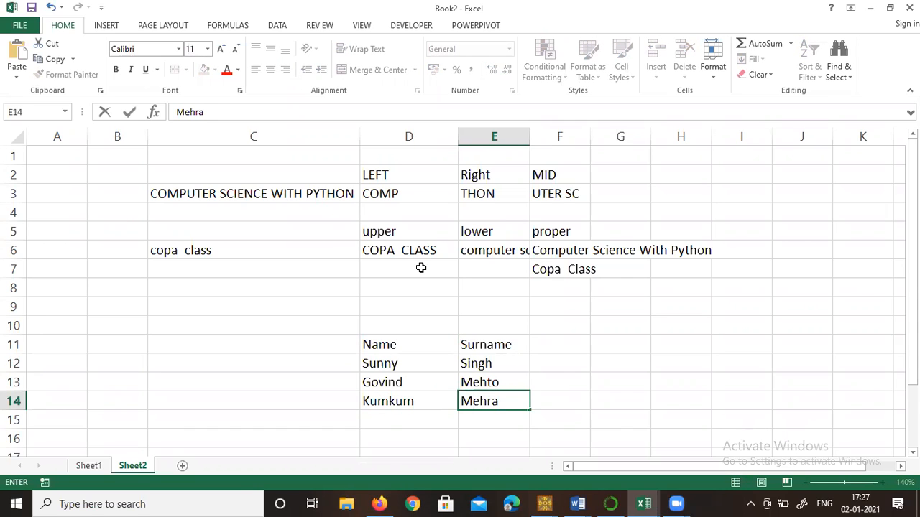
key("Return")
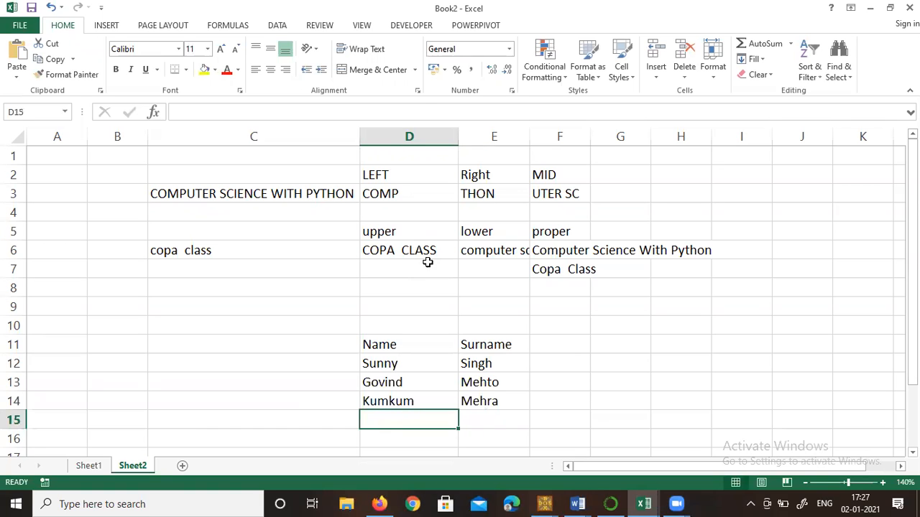
scroll(459, 298, "down", 2)
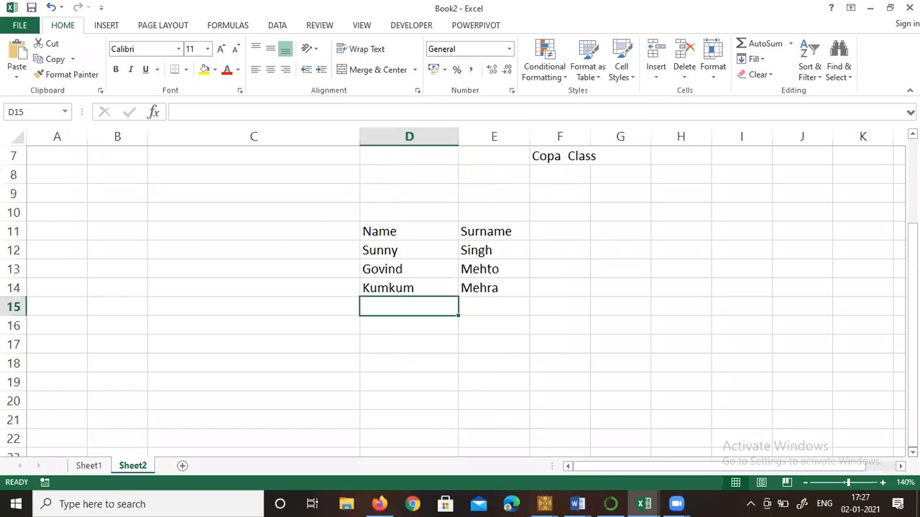
type("Khus")
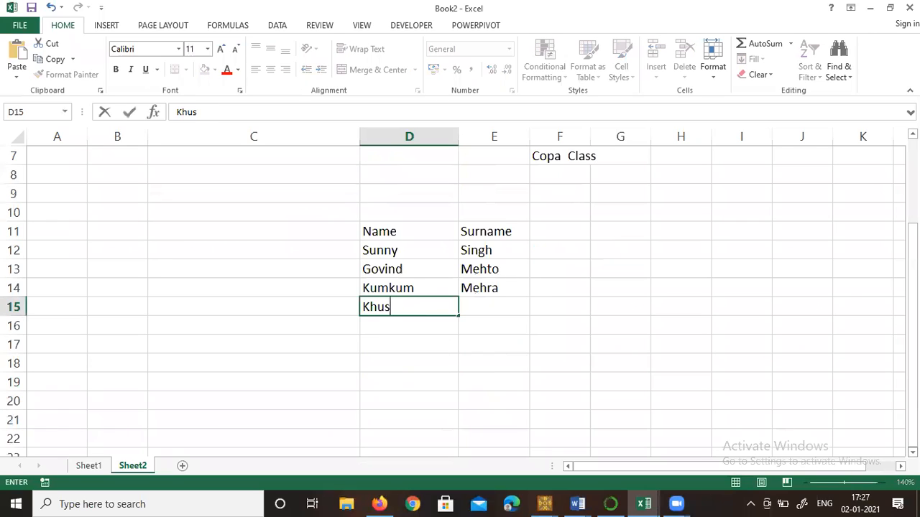
type("hi")
key("Tab")
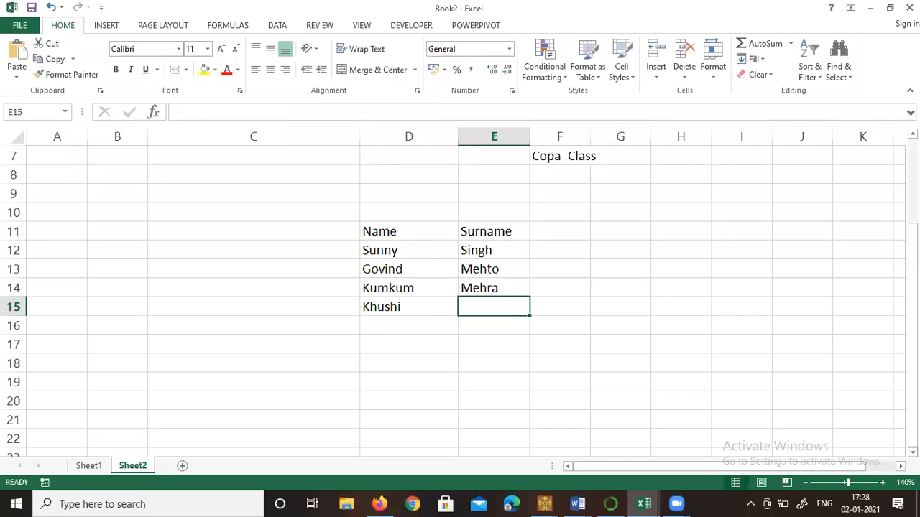
type("Roy")
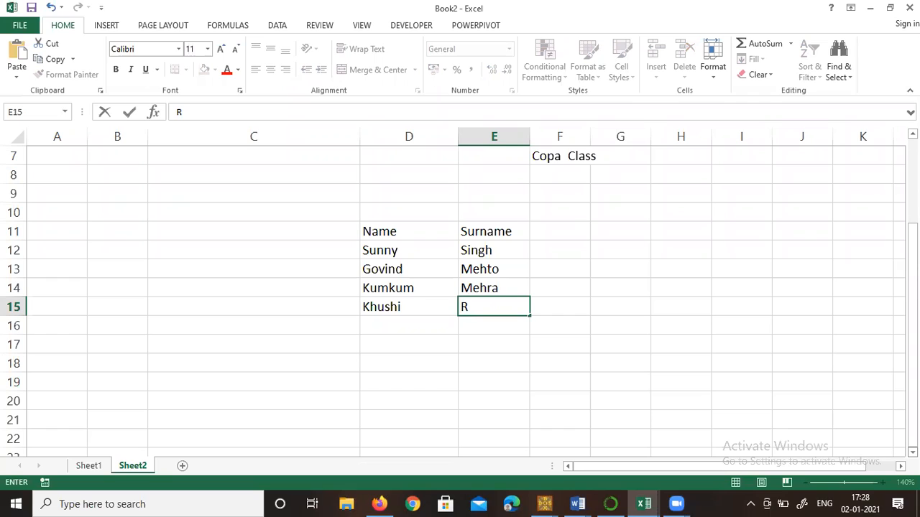
key("Down")
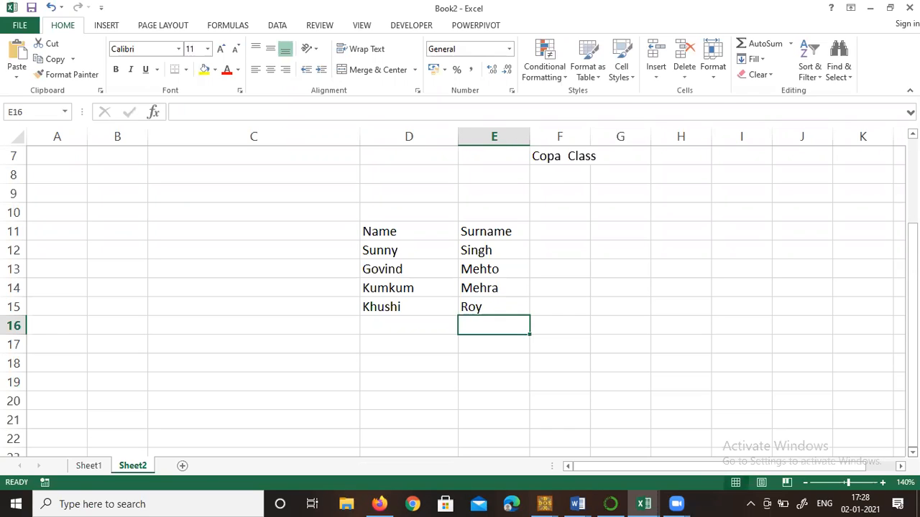
Complete the name list with a fifth person's first name and surname in row 16
key("Left")
type("Shahe Shah")
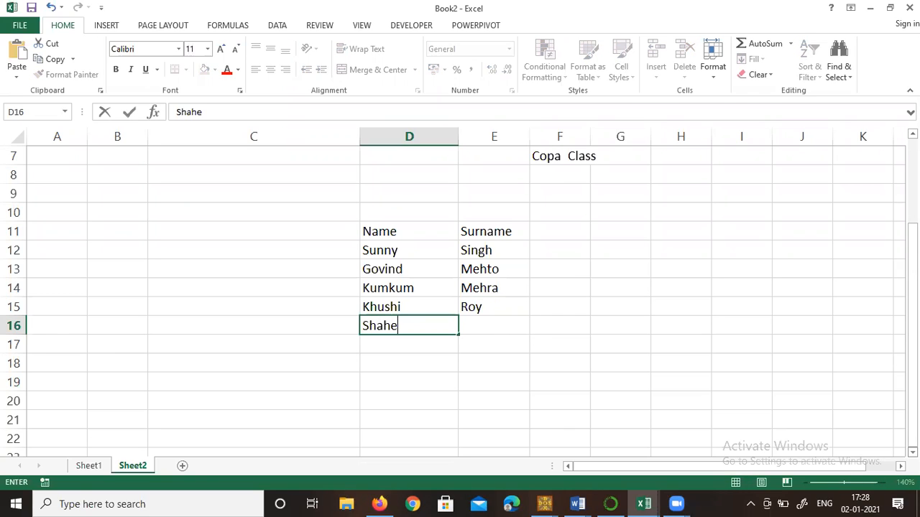
key("Right")
type("Singh")
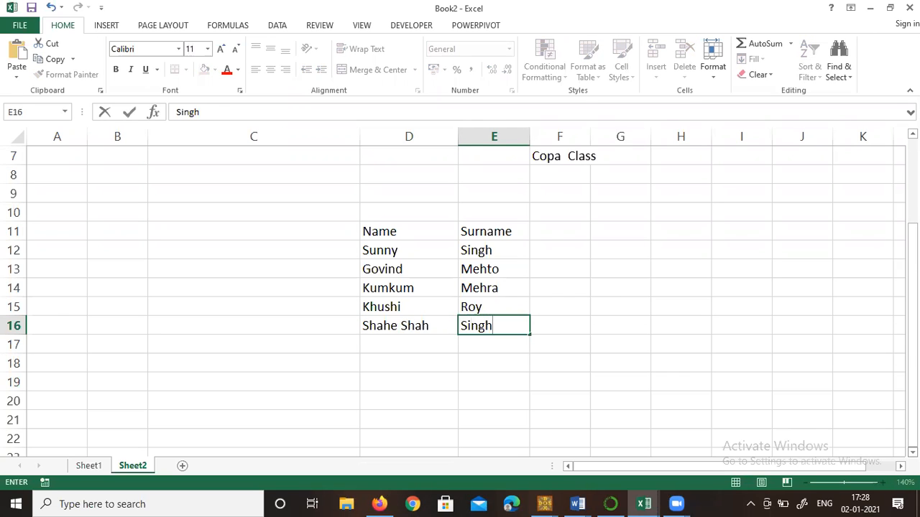
key("Down")
key("Left")
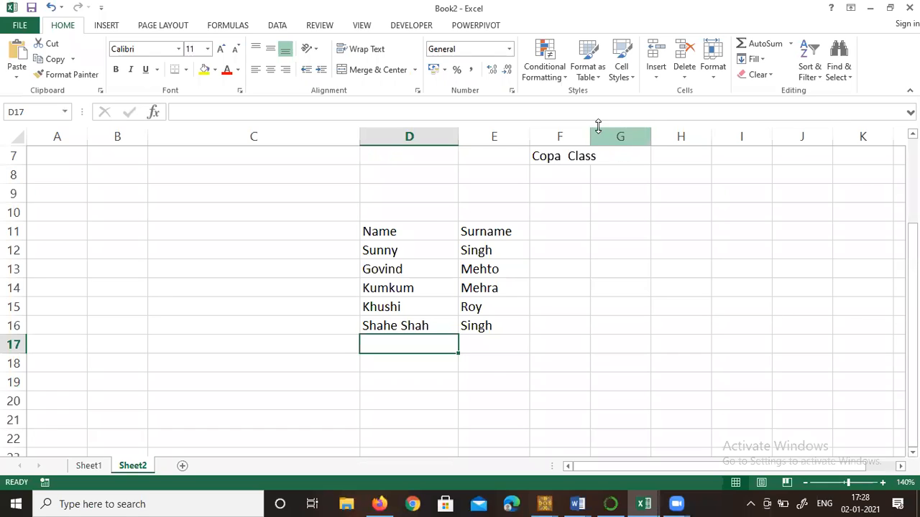
Widen column F and enter the heading Full name in cell F11, next to the Surname heading
left_click_drag(594, 135, 654, 167)
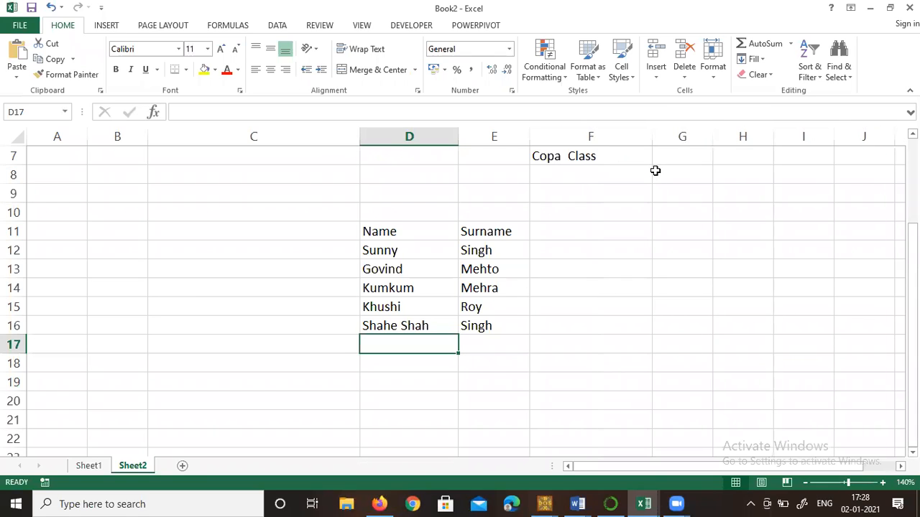
left_click(420, 51)
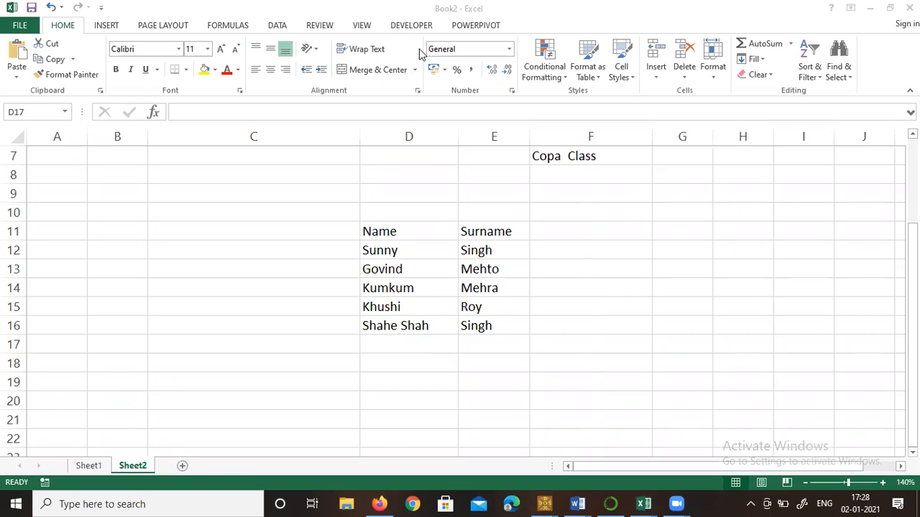
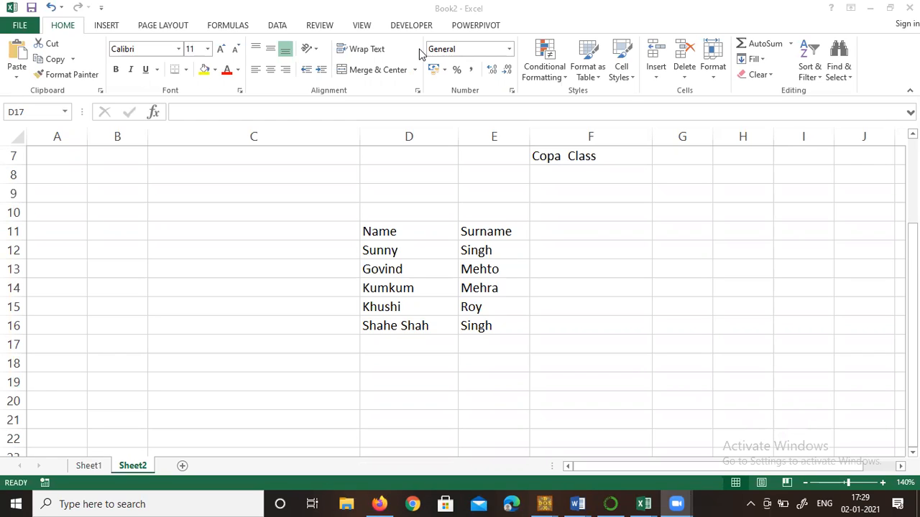
left_click(558, 235)
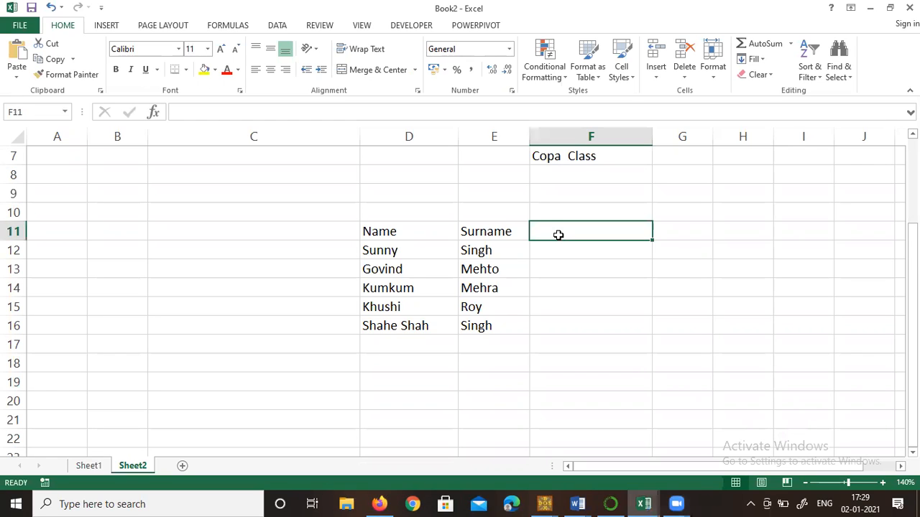
type("F")
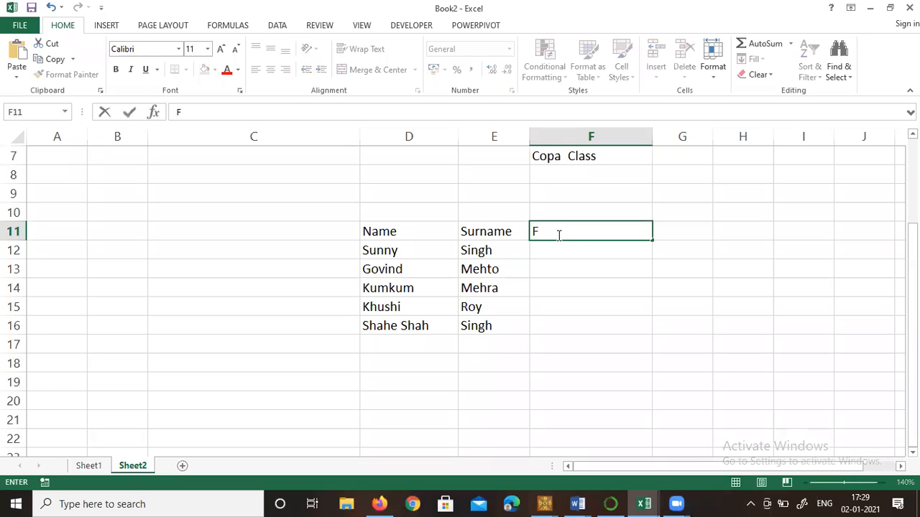
type("ull name")
left_click(507, 288)
key("Up")
key("Up")
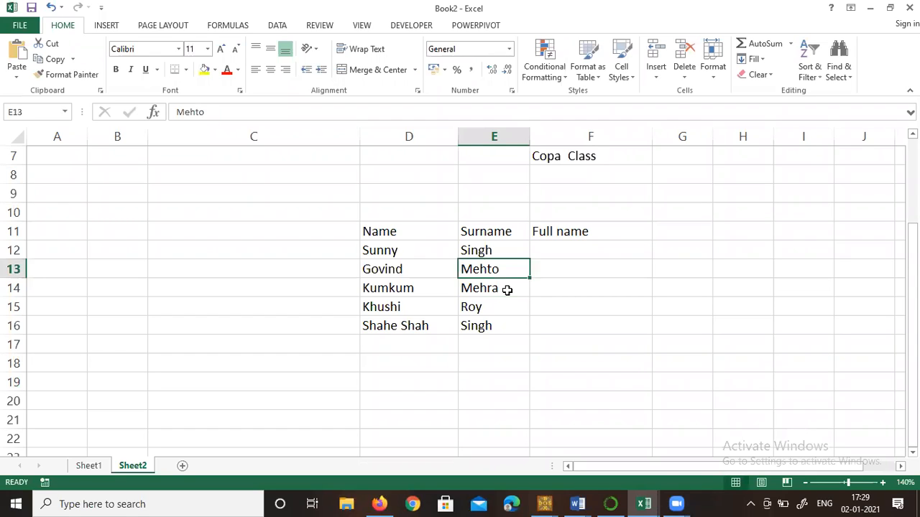
Enter the first two people's full names as plain text in cells F12 and F13, with first name and surname separated by a space
key("Right")
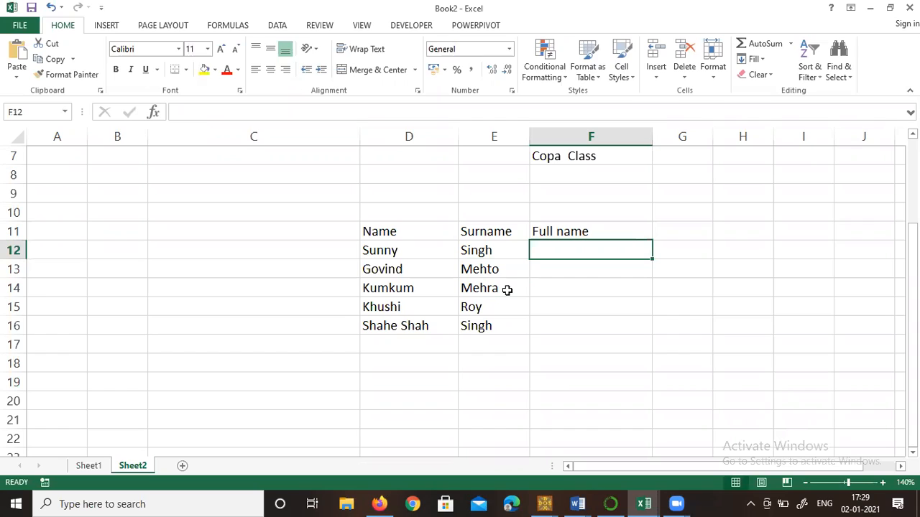
type("Sunny Singh")
key("Return")
type("Govind")
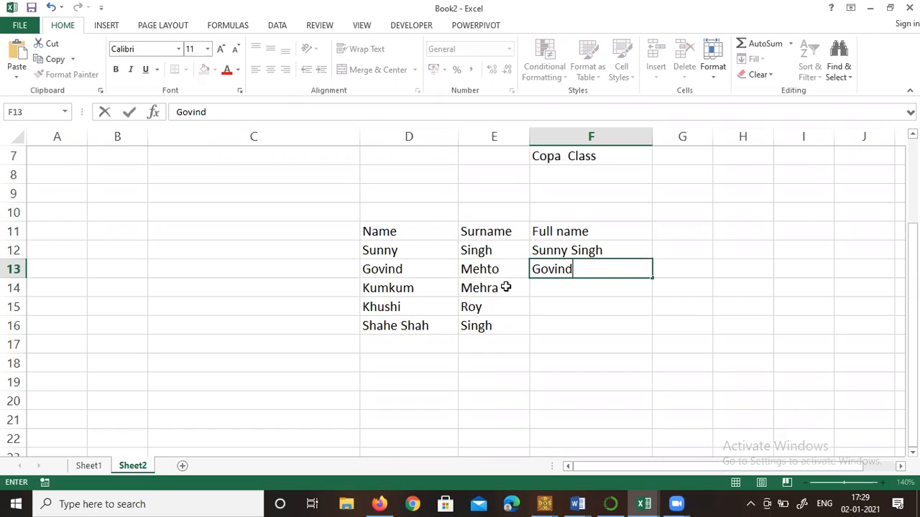
type(" m")
key("BackSpace")
type("Mehto")
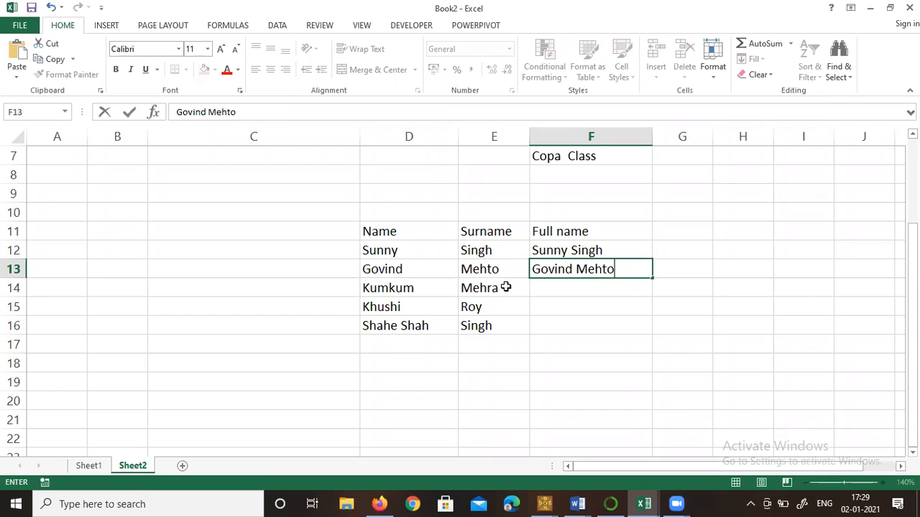
Clear the manually entered full names from cells F12:F13
key("Up")
key("shift+Down")
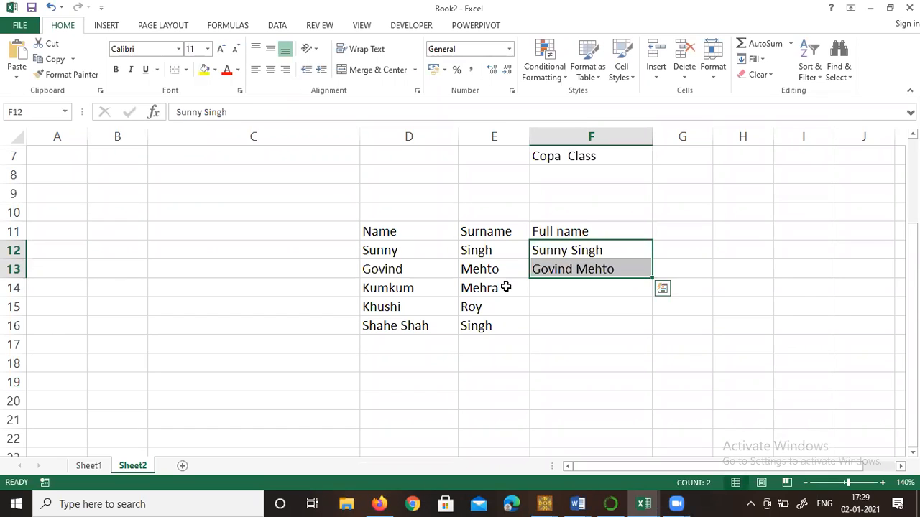
key("Delete")
key("Down")
key("Up")
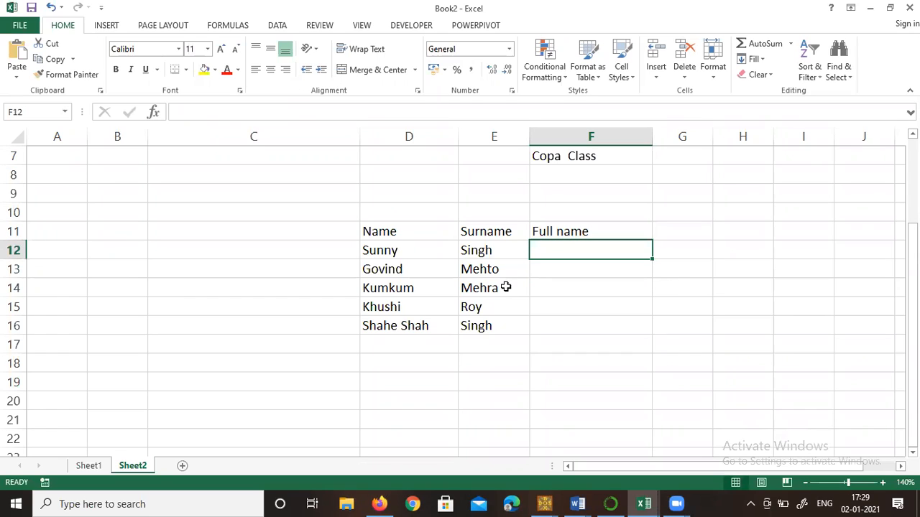
Join the first person's name and surname in cell F12 with the formula =CONCATENATE(D12,E12)
type("=con")
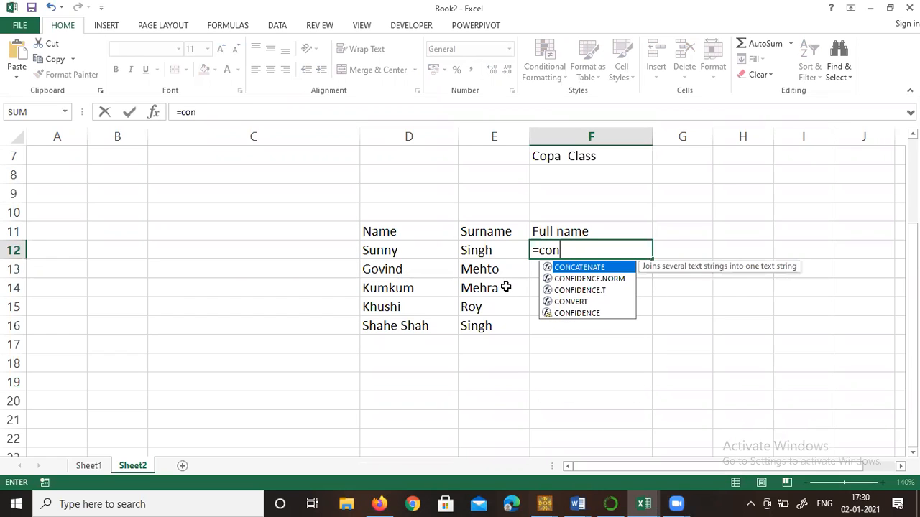
key("Tab")
left_click(402, 252)
type(",")
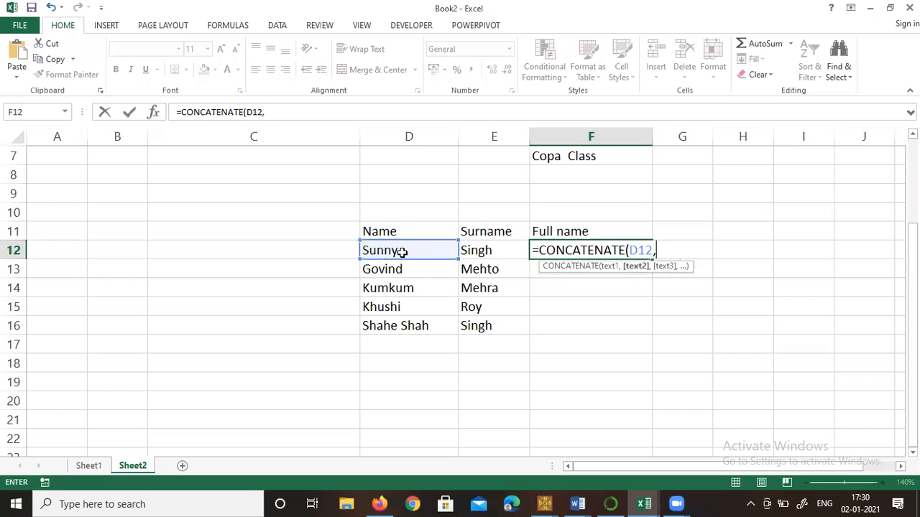
left_click(468, 251)
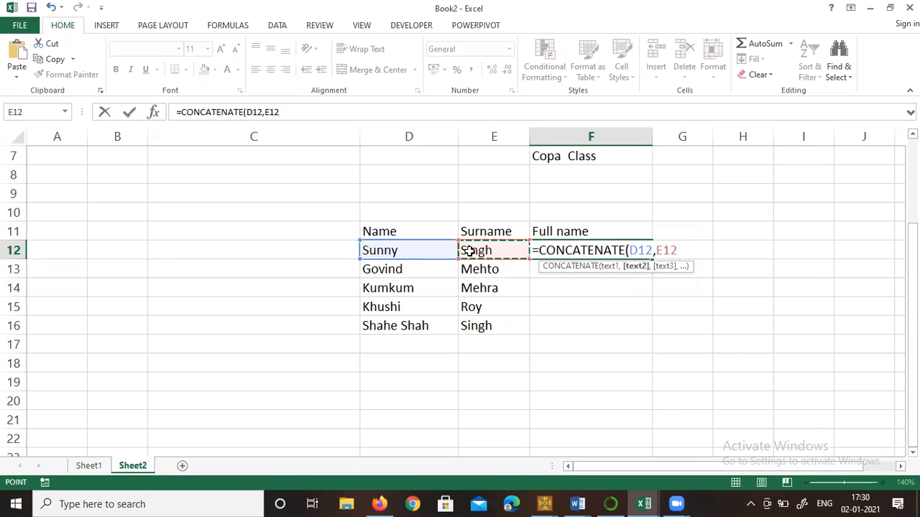
type(")")
key("Return")
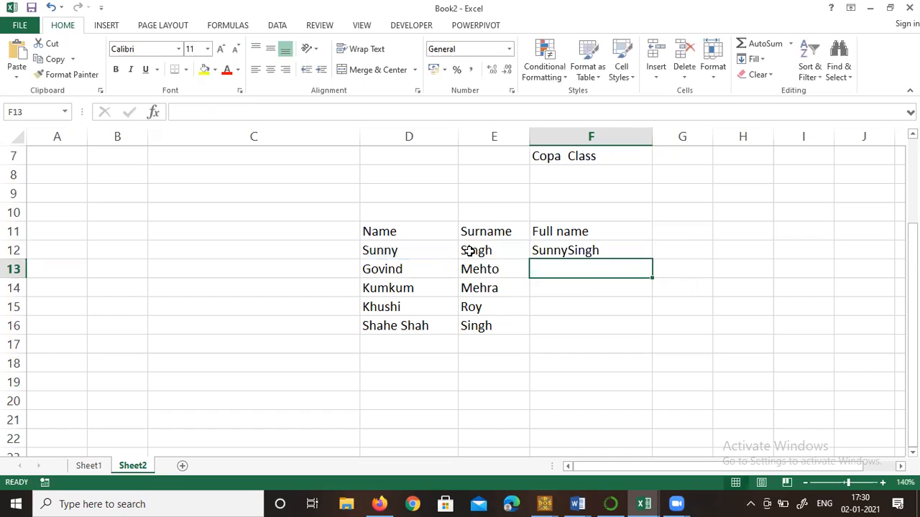
Fill the CONCATENATE formula from F12 down to F16 for the remaining people in the list
key("Up")
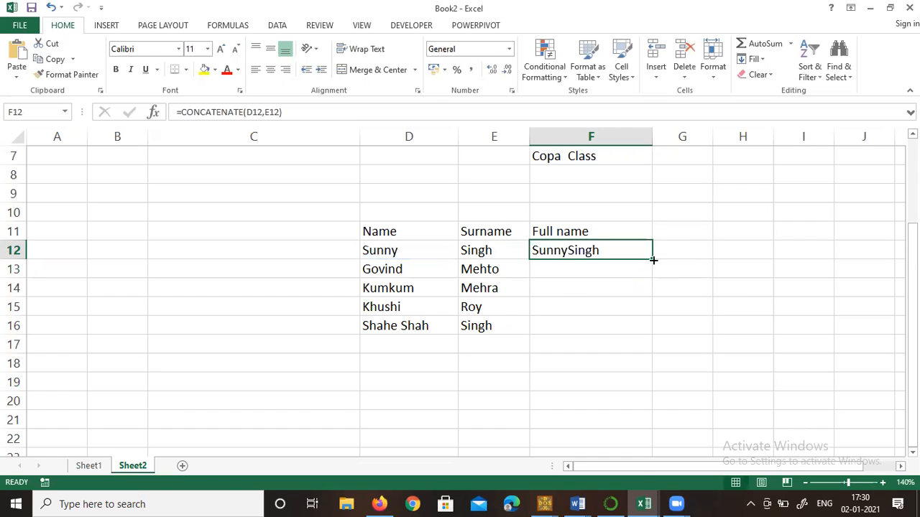
left_click_drag(653, 260, 650, 328)
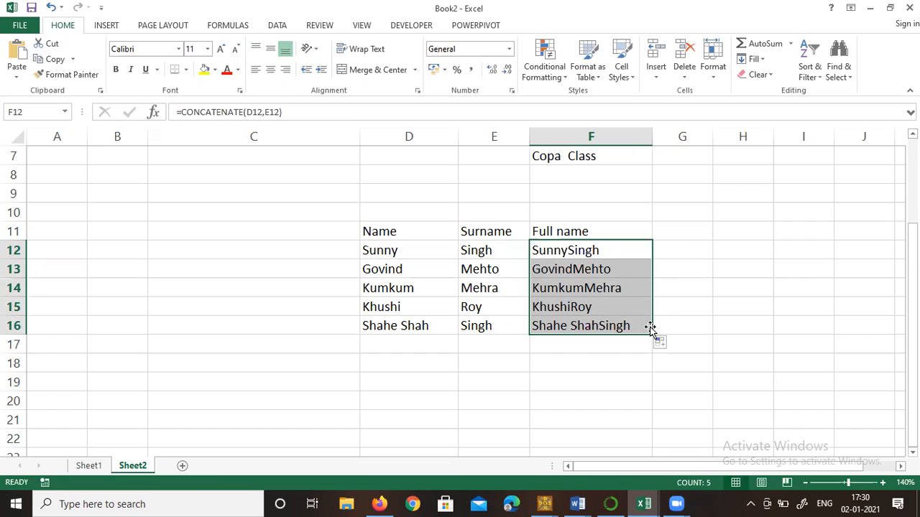
left_click(673, 323)
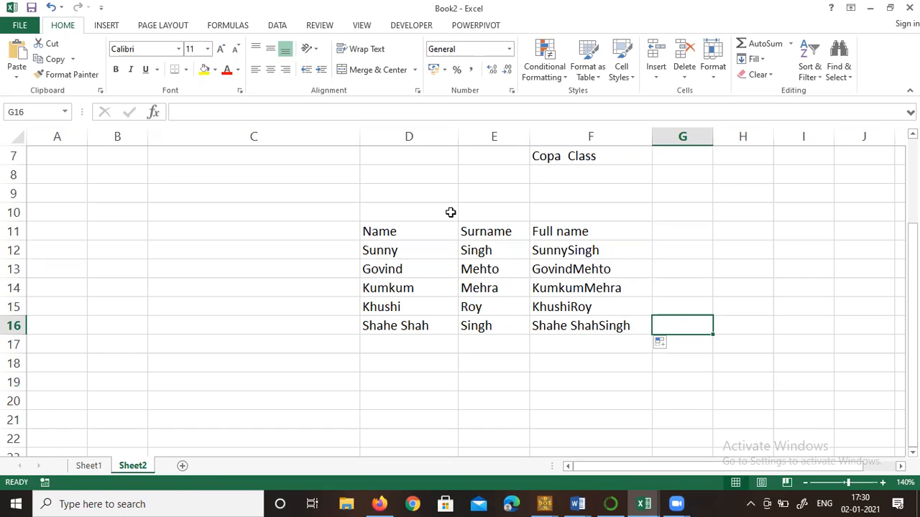
Delete the unspaced CONCATENATE formulas from the Full name column, cells F12:F16
left_click_drag(571, 251, 566, 316)
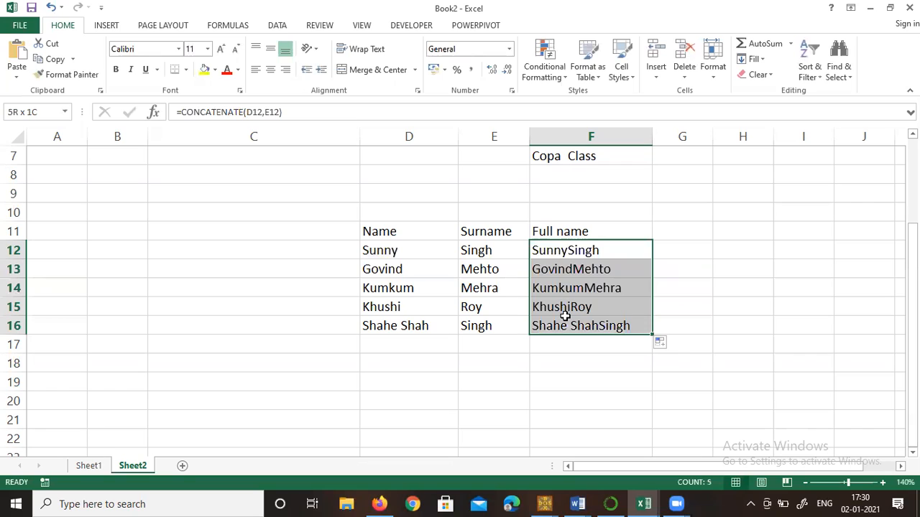
key("Delete")
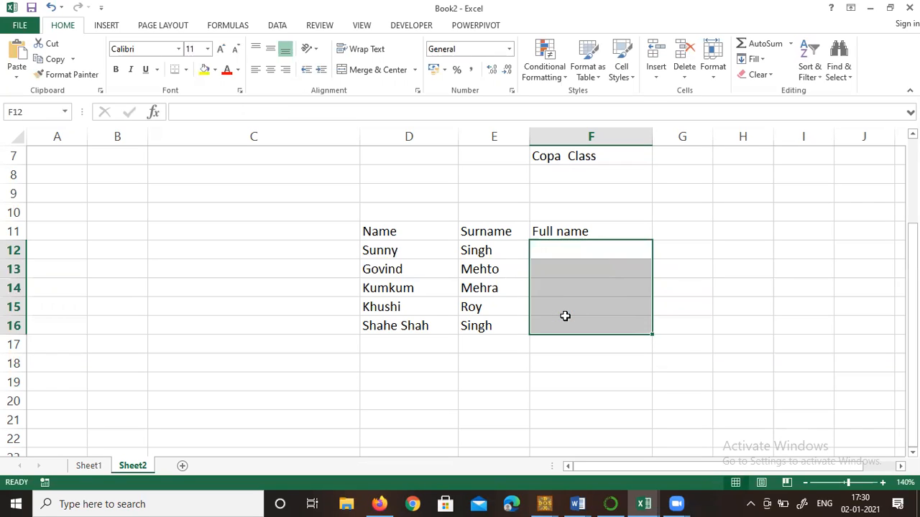
key("shift+Up")
key("shift+Up")
key("shift+Up")
key("shift+Up")
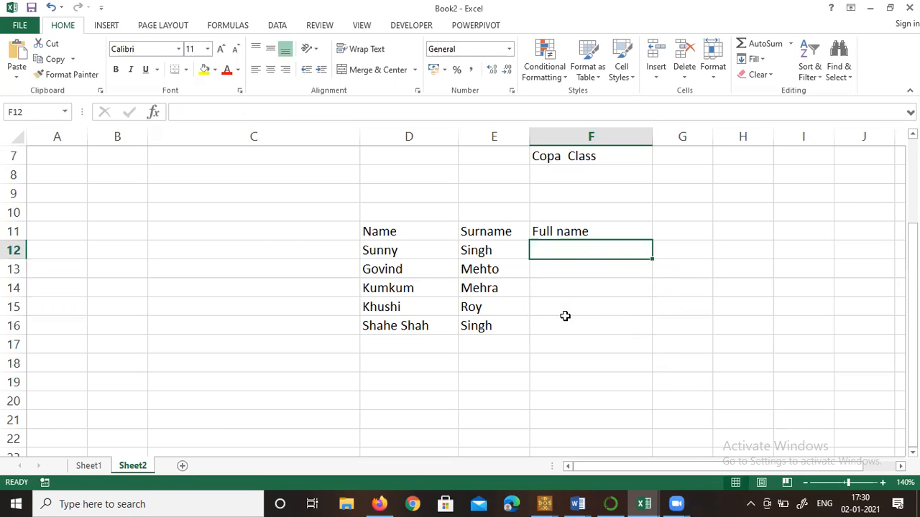
Join the first person's name and surname with a space between them in F12 using =CONCATENATE(D12," ",E12)
type("=con")
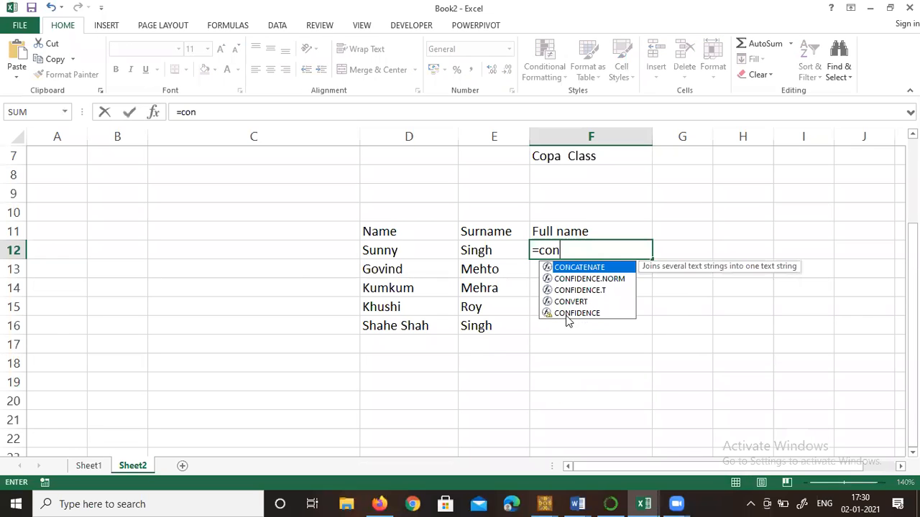
key("Tab")
left_click(418, 248)
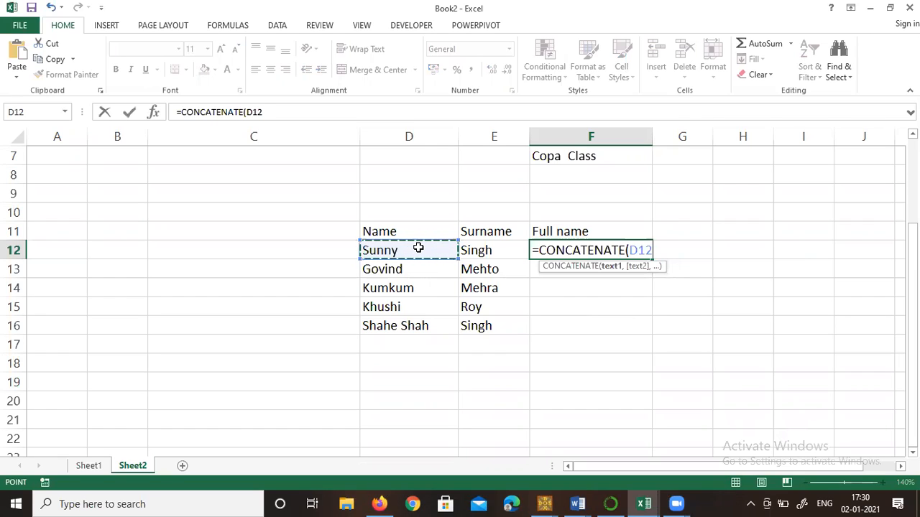
type(",")
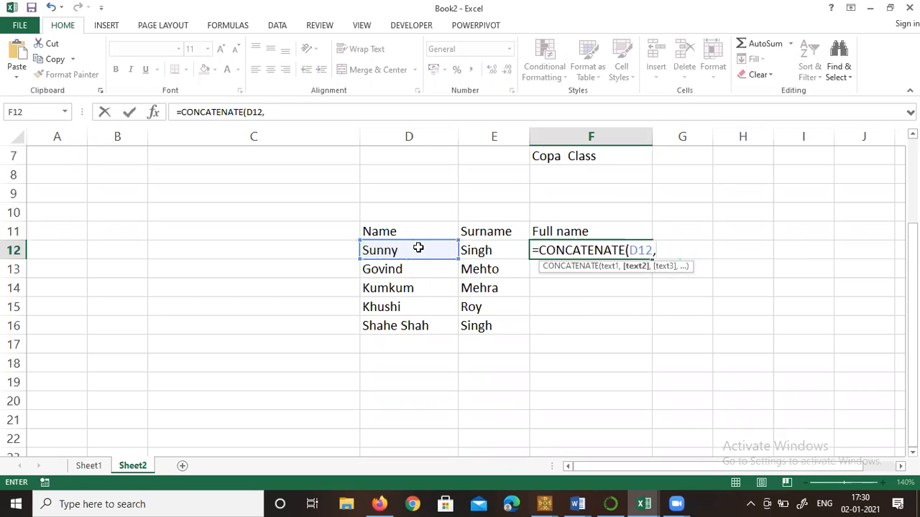
type("\" \"")
key("BackSpace")
key("BackSpace")
type("\"")
key("BackSpace")
type("\",")
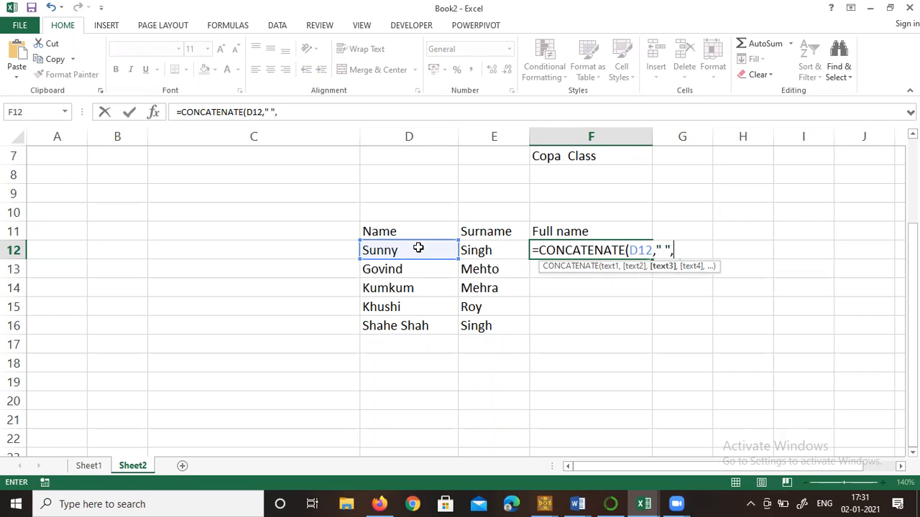
left_click(486, 251)
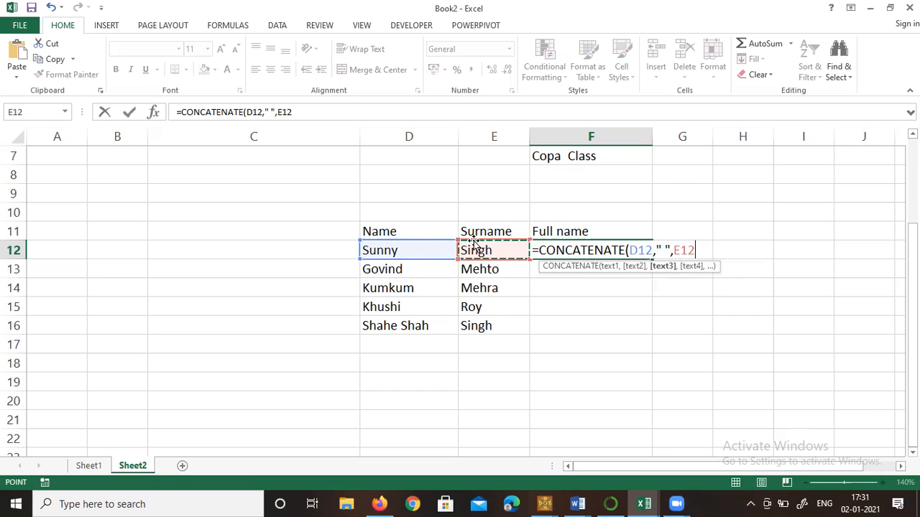
type(")")
key("Return")
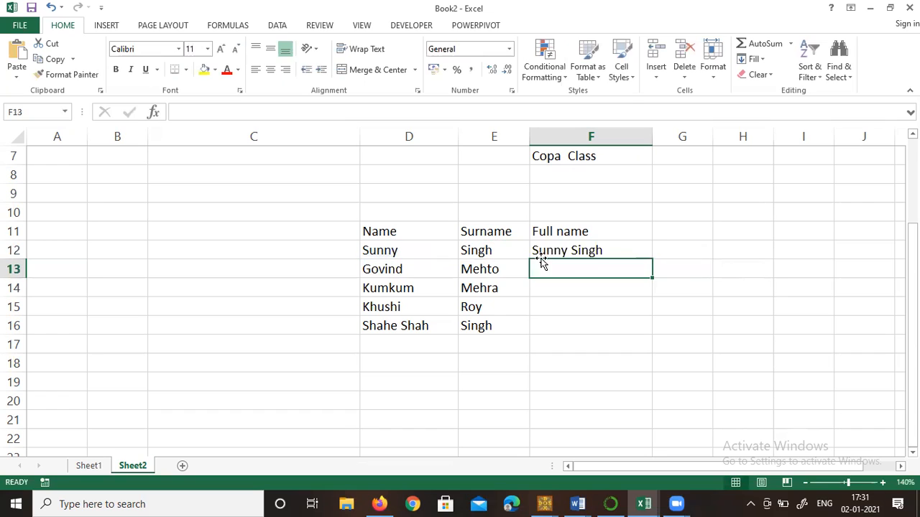
Fill the spaced full-name formula from F12 down through F16
left_click(622, 246)
left_click_drag(651, 258, 649, 334)
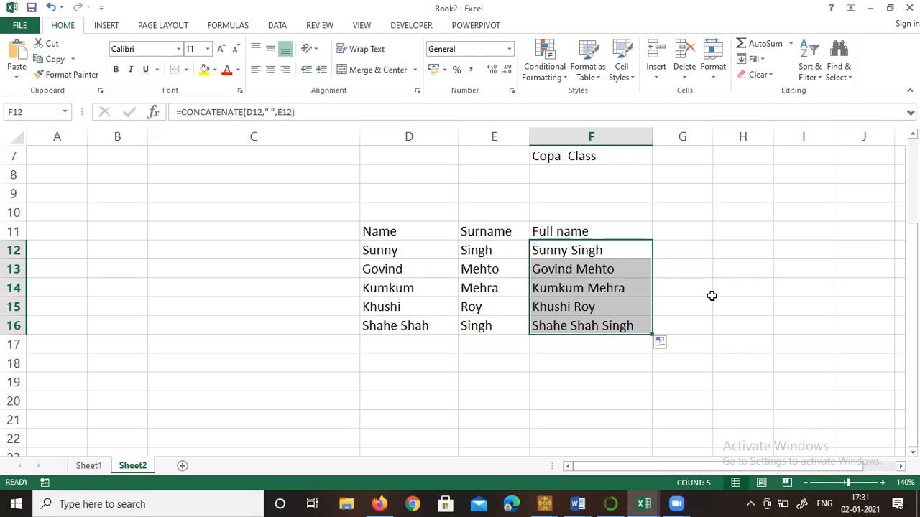
left_click(713, 297)
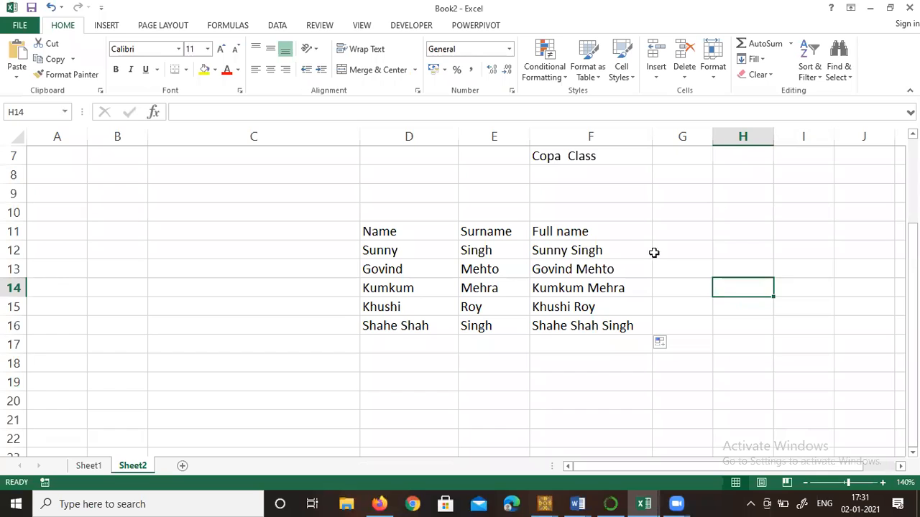
Extend the CONCATENATE formula in F12 with cell F7 as a fourth text argument after E12
left_click(616, 248)
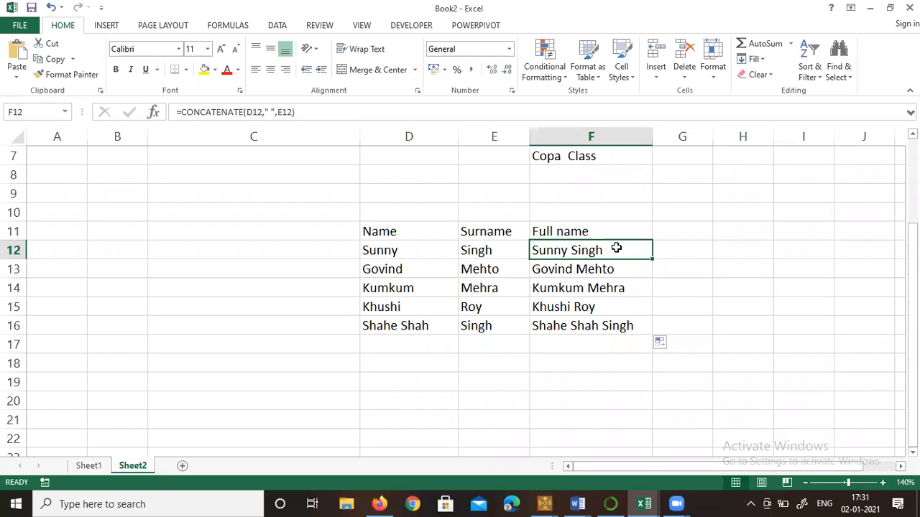
double_click(617, 249)
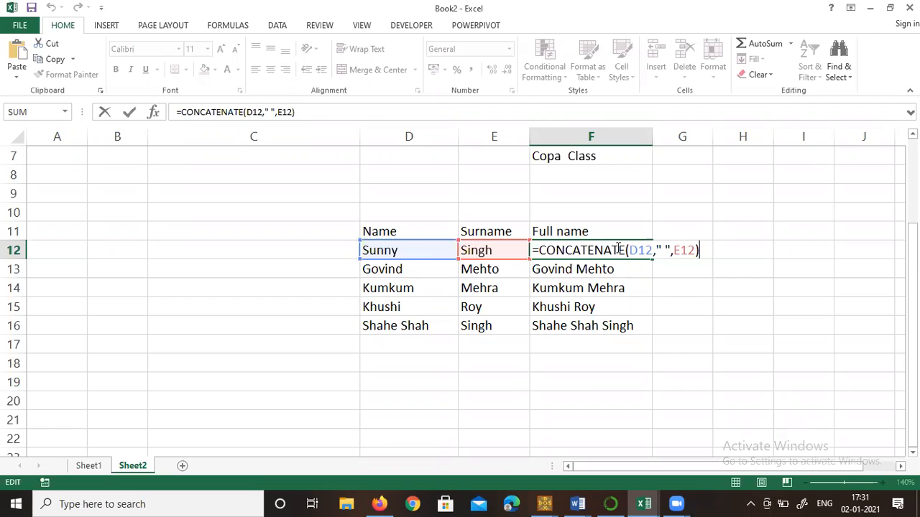
left_click(695, 250)
type(",")
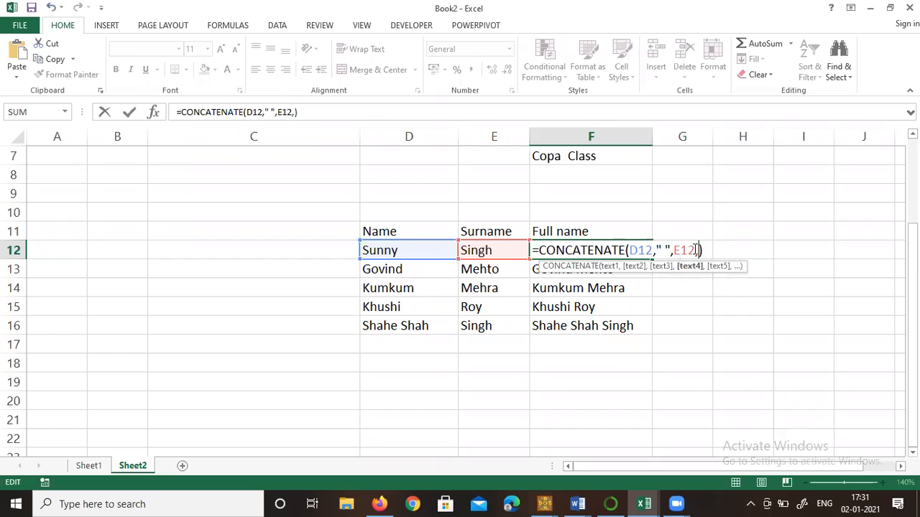
left_click(588, 154)
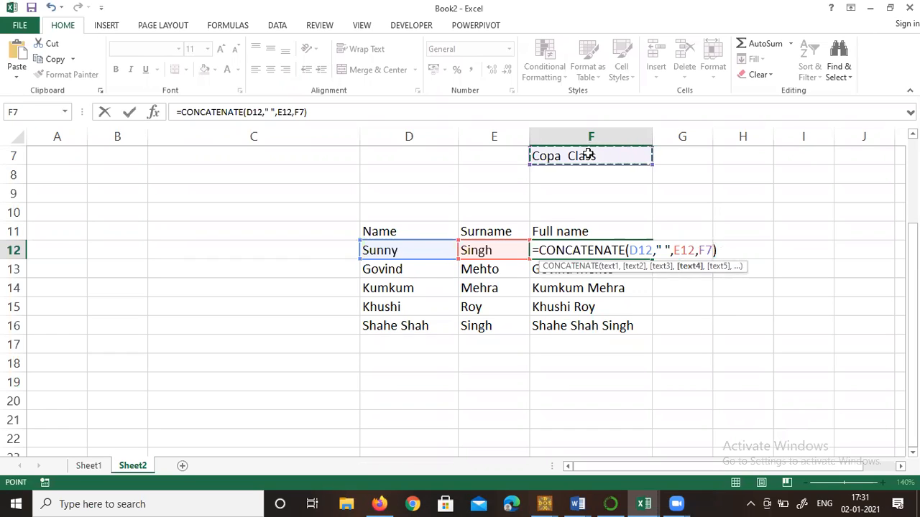
type(")")
key("Return")
key("Return")
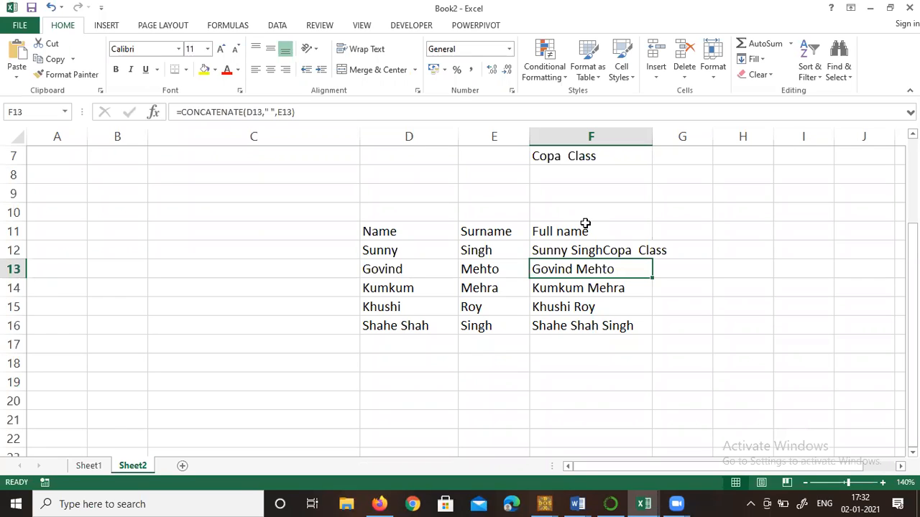
Count the characters of the COMPUTER SCIENCE WITH PYTHON text by entering =len(C3) in cell G3
left_click(606, 109)
left_click_drag(912, 288, 912, 202)
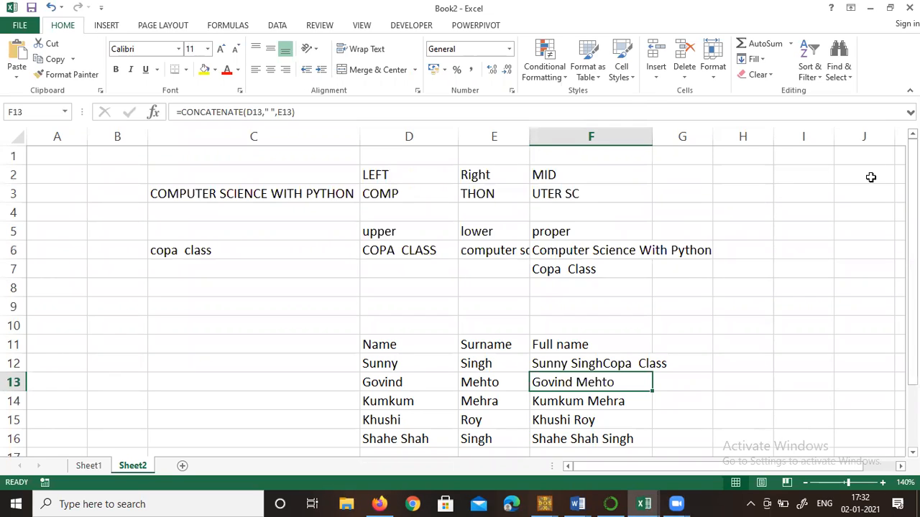
left_click(673, 190)
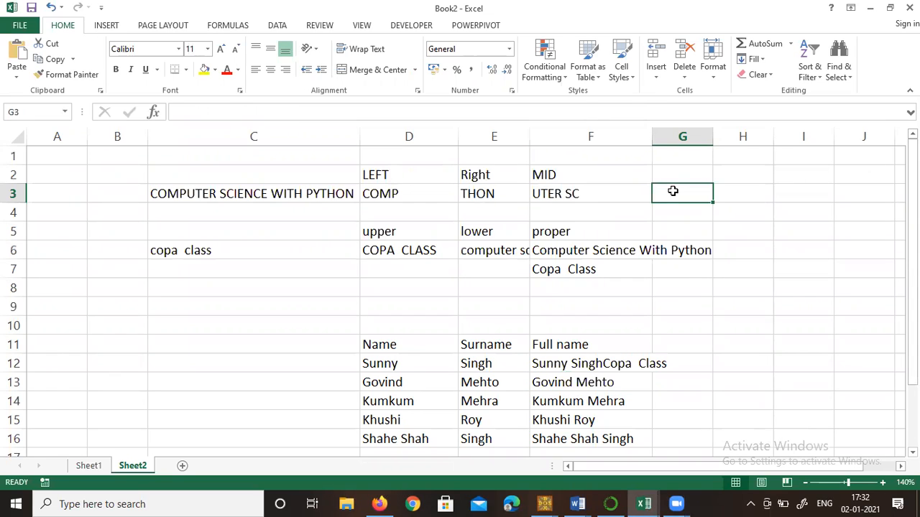
type("=len")
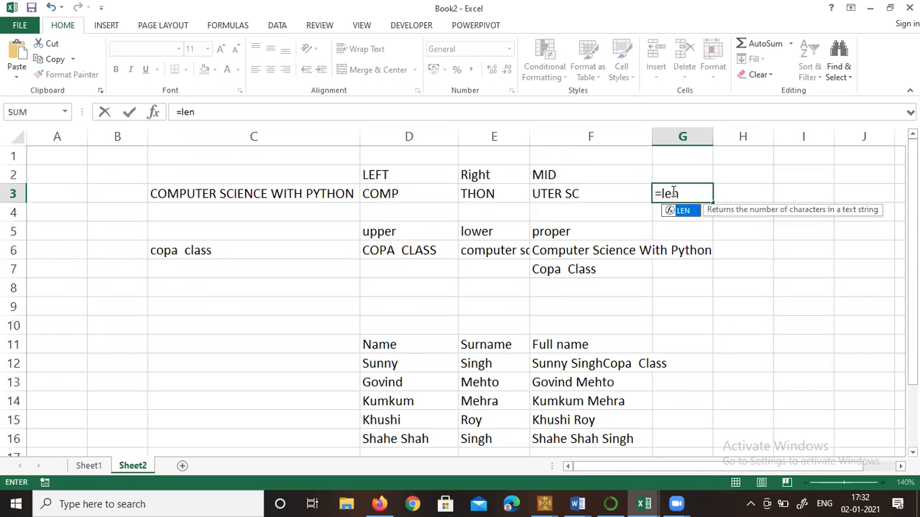
type("(")
left_click(344, 194)
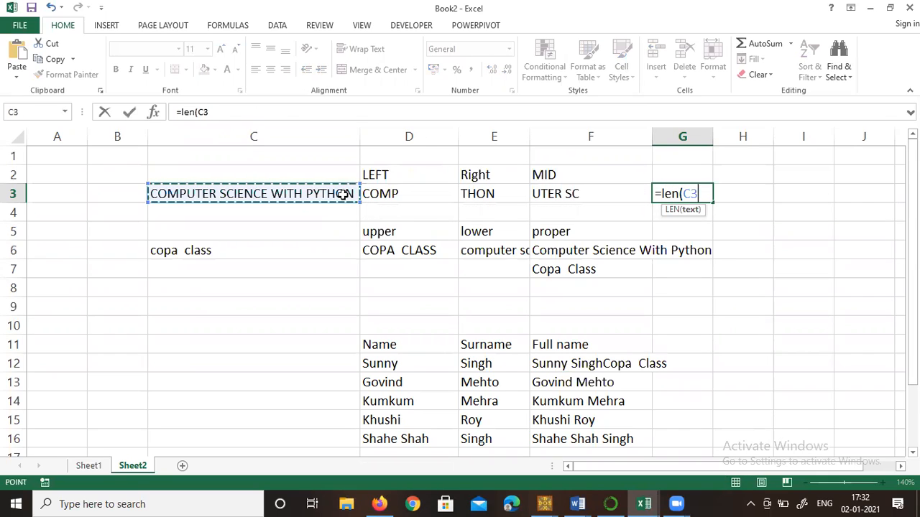
type(")")
key("Return")
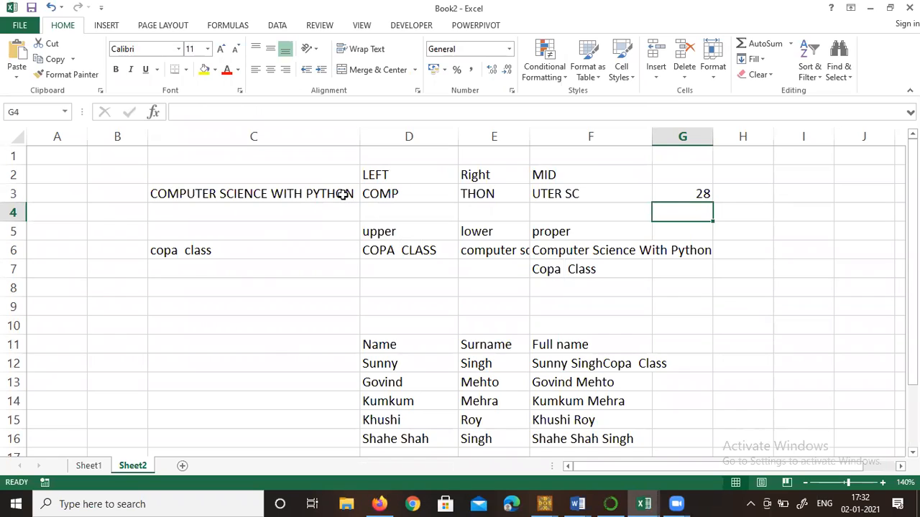
Count the characters of the copa class text by entering =len(C6) in cell G5
key("Down")
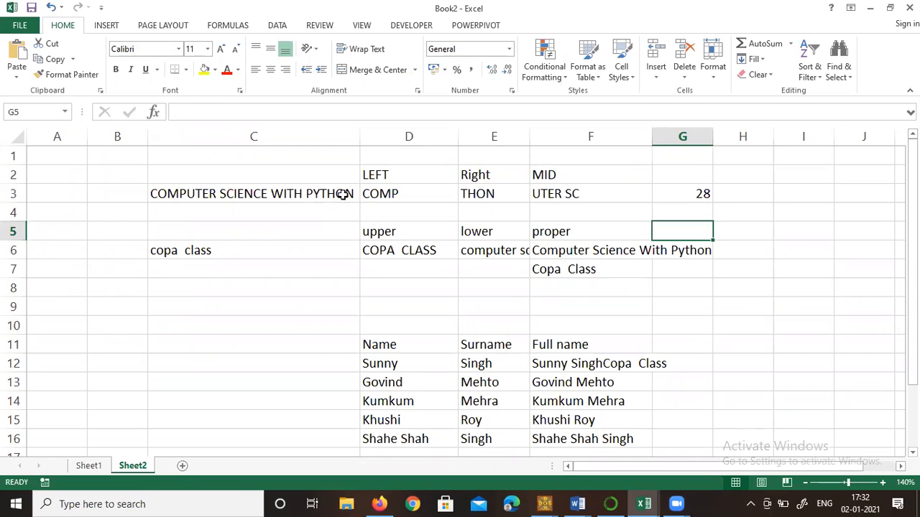
type("=len(")
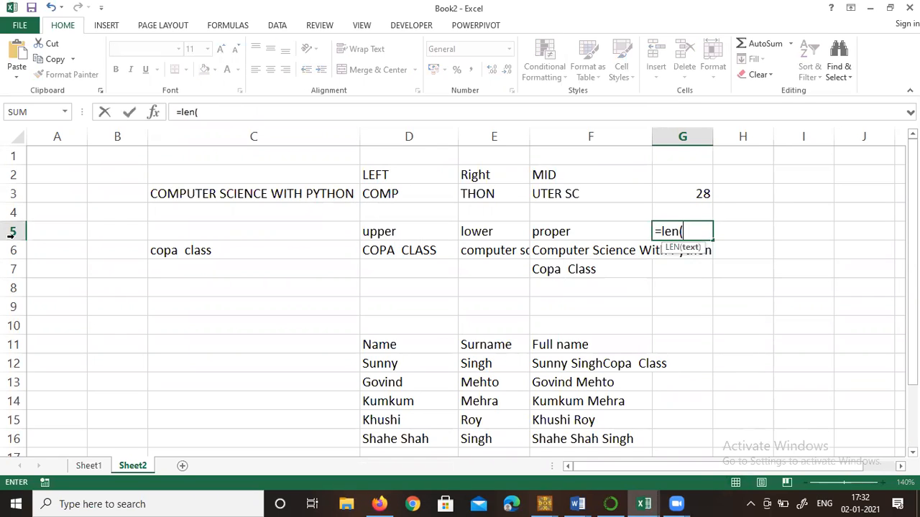
left_click(184, 251)
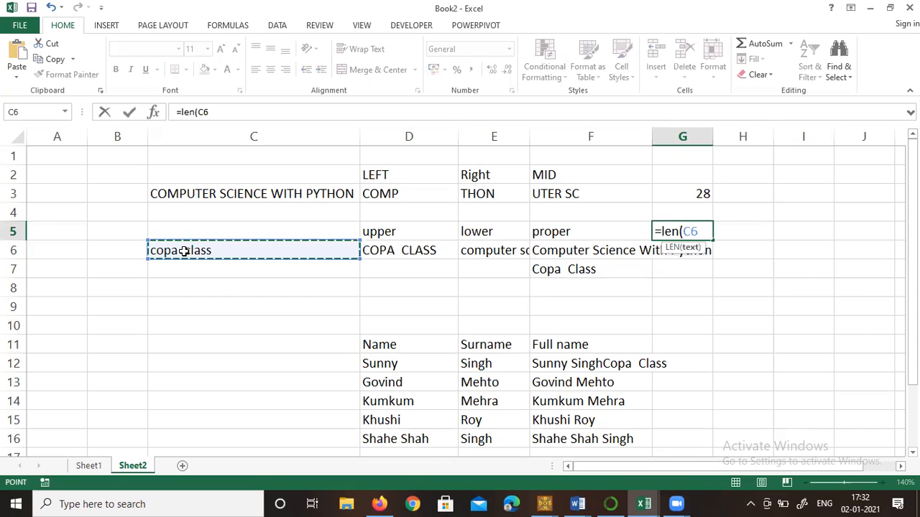
key("Return")
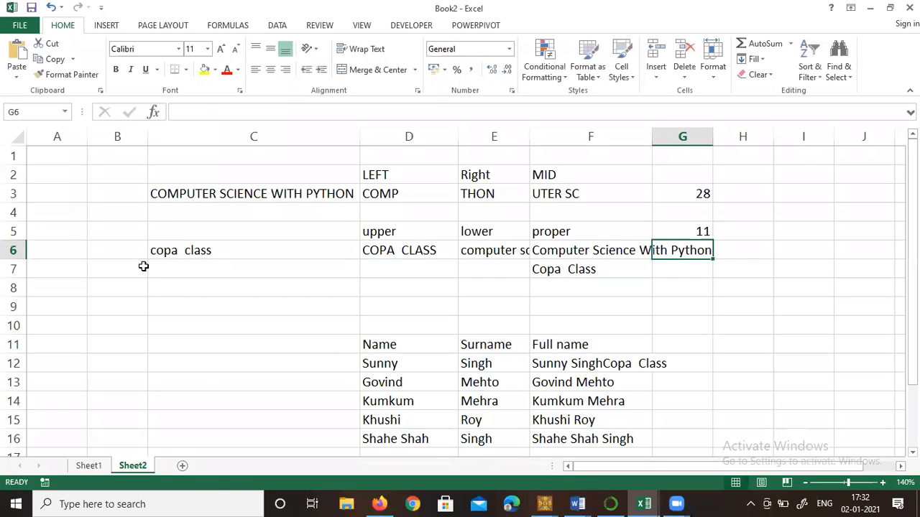
Edit the text in C6 so that only a single space separates the words, reading copa class
left_click(173, 249)
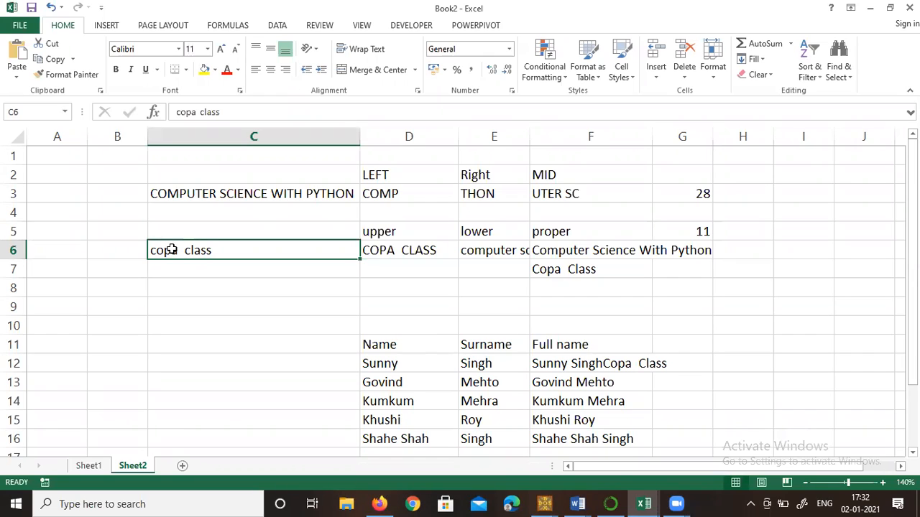
left_click_drag(912, 195, 913, 198)
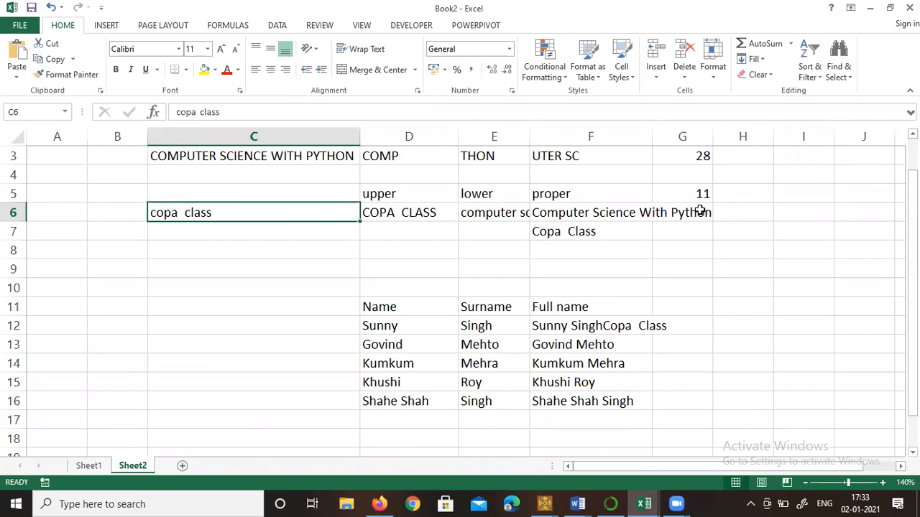
double_click(286, 214)
left_click(192, 245)
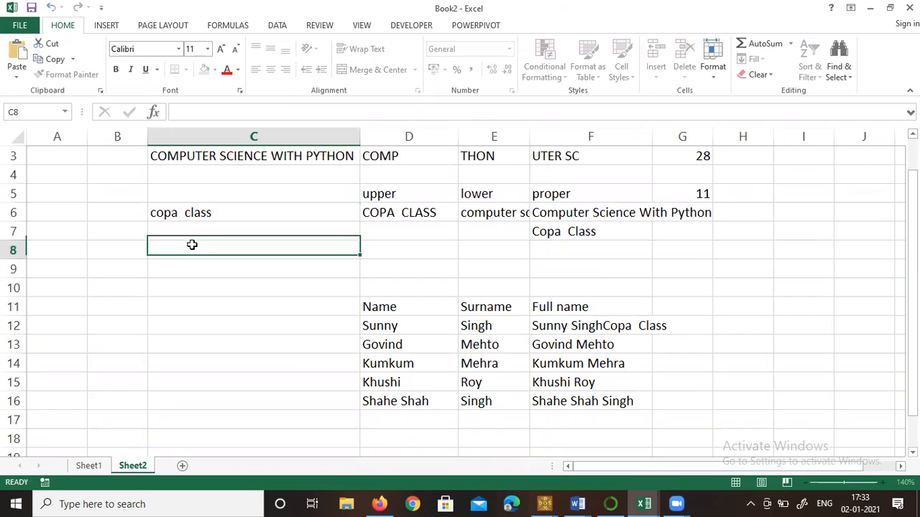
left_click(185, 214)
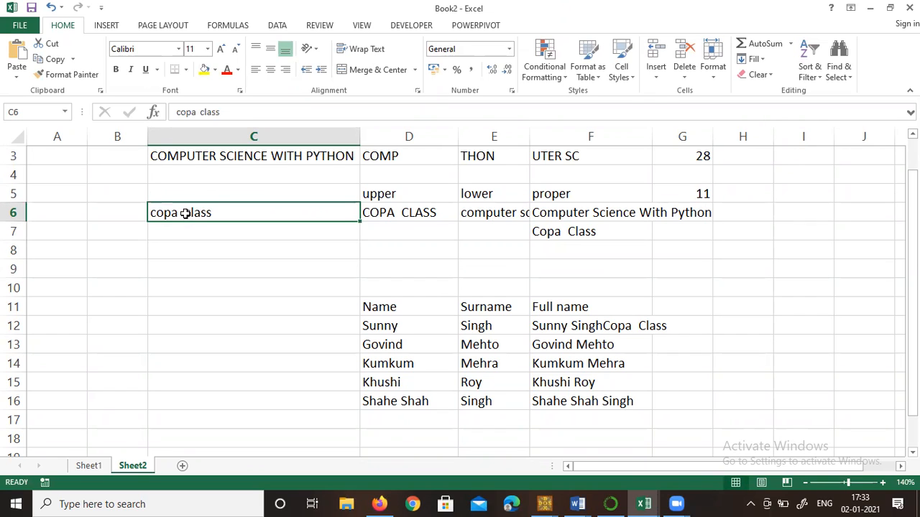
left_click(180, 114)
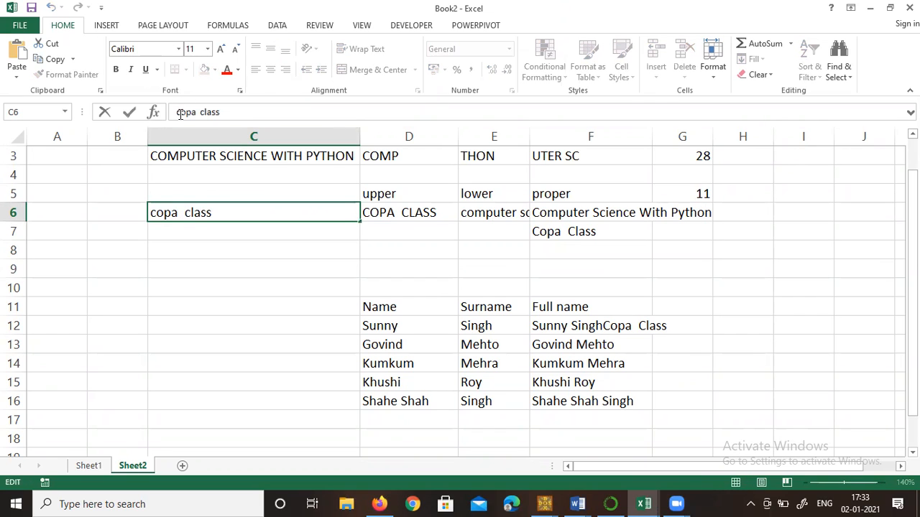
key("Right")
key("Right")
key("Right")
key("Right")
key("Right")
key("Right")
key("Right")
key("Right")
key("Right")
key("Right")
key("Left")
key("Left")
key("Left")
key("Left")
key("Left")
key("Left")
key("Left")
key("Left")
left_click(186, 213)
key("BackSpace")
key("BackSpace")
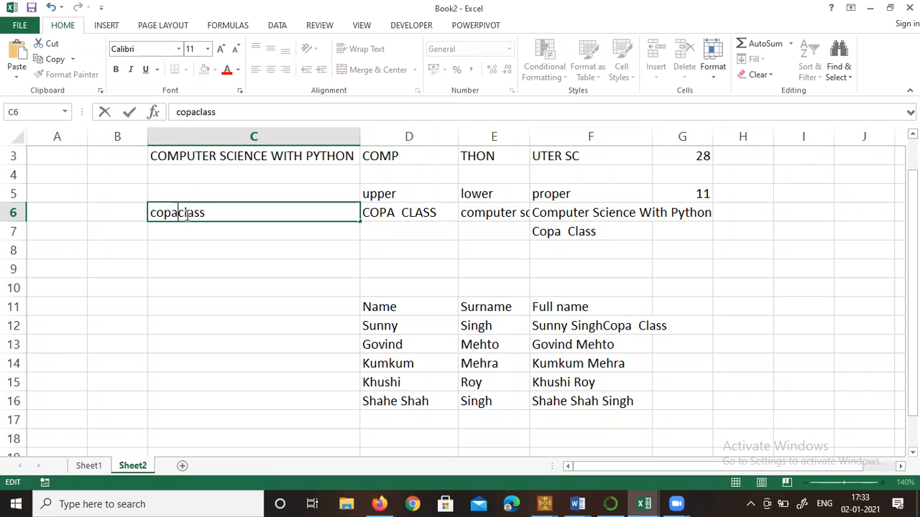
key("Right")
key("Right")
key("Right")
key("Right")
key("Right")
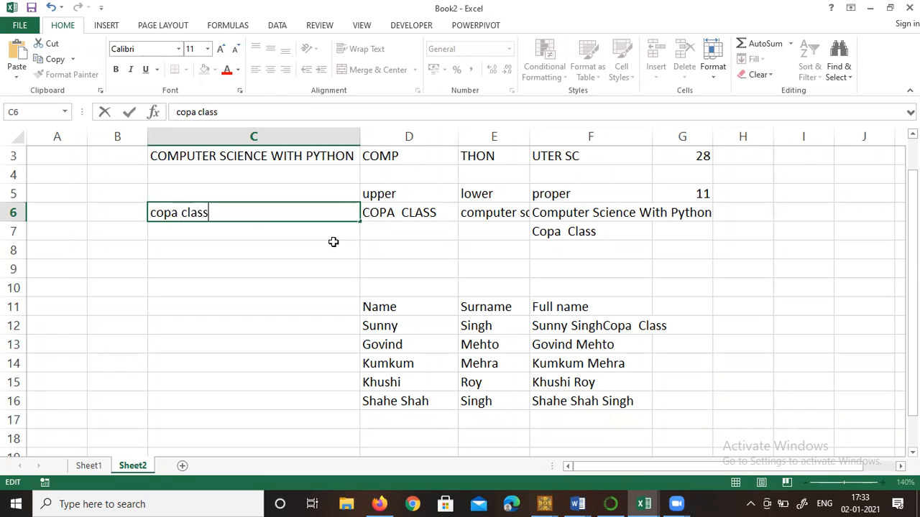
key("Return")
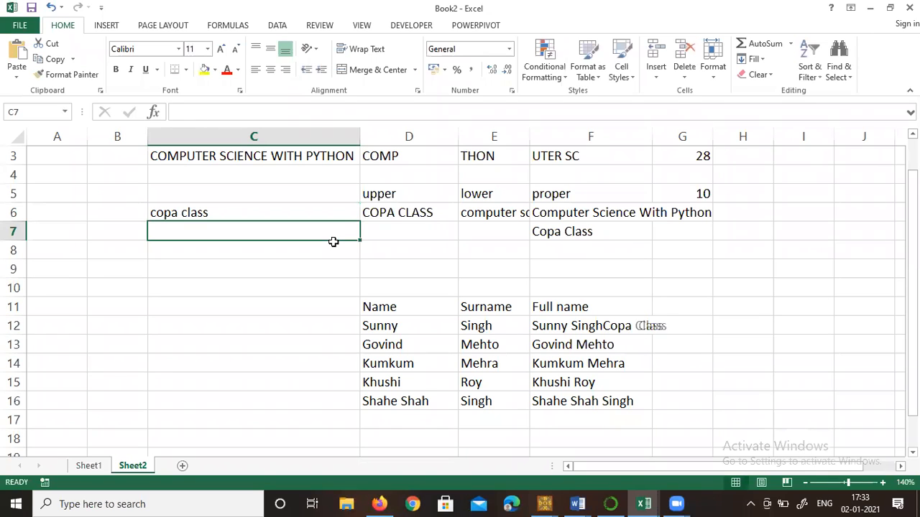
Count the characters of the first name by entering =len(D12) in C12, and fill the formula down through C16
left_click(177, 284)
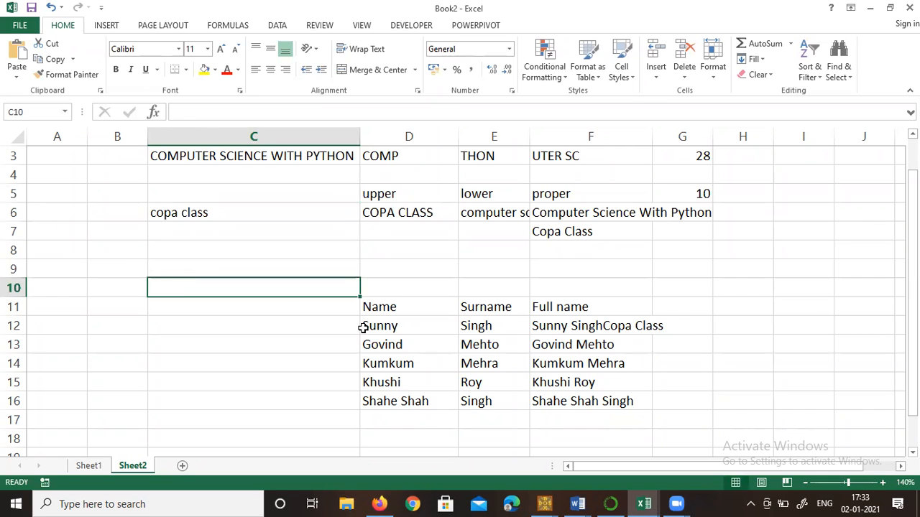
left_click(334, 327)
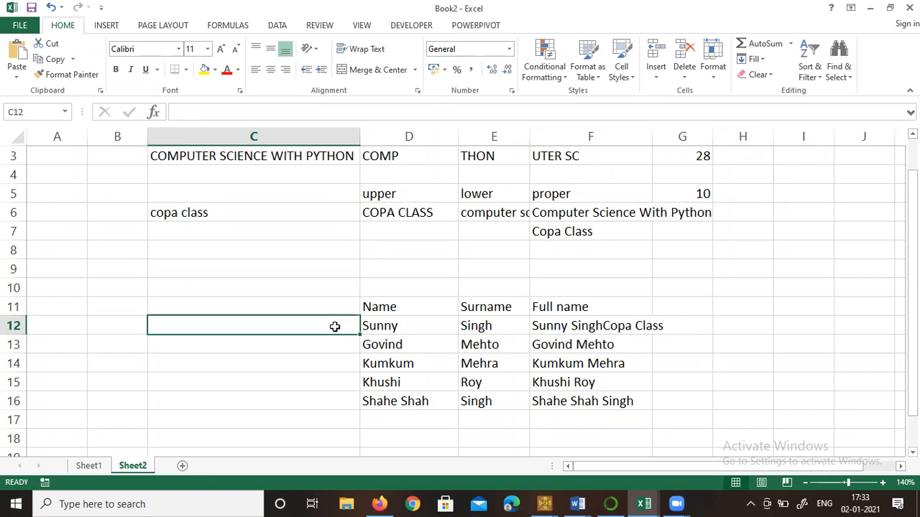
key("Up")
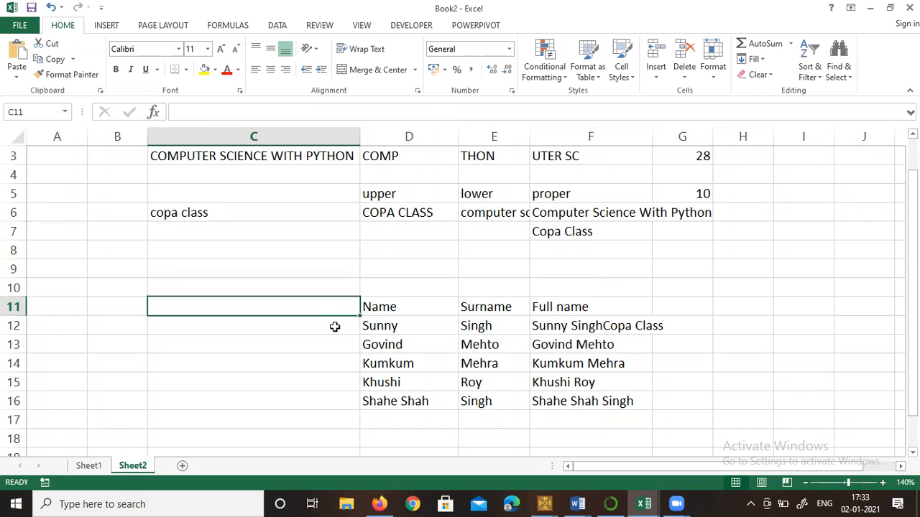
left_click(334, 326)
type("=")
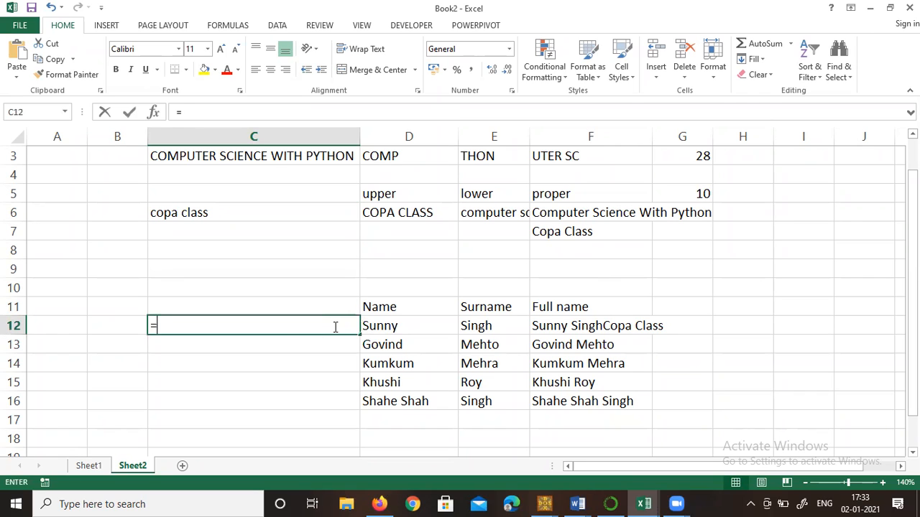
type("len(")
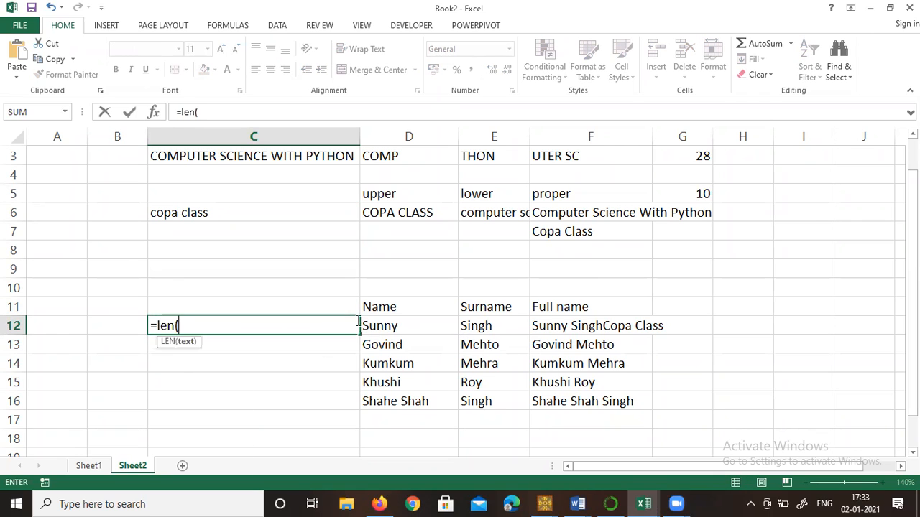
left_click(400, 328)
type(")")
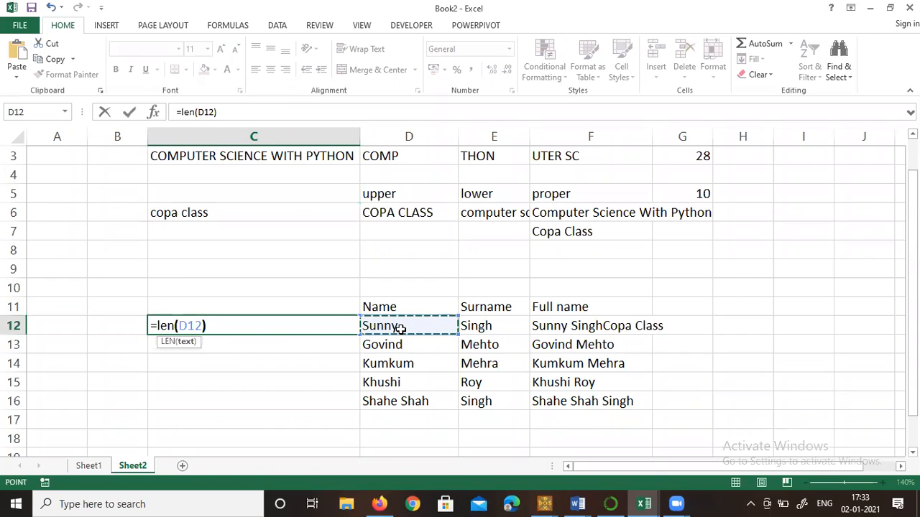
key("Return")
key("Up")
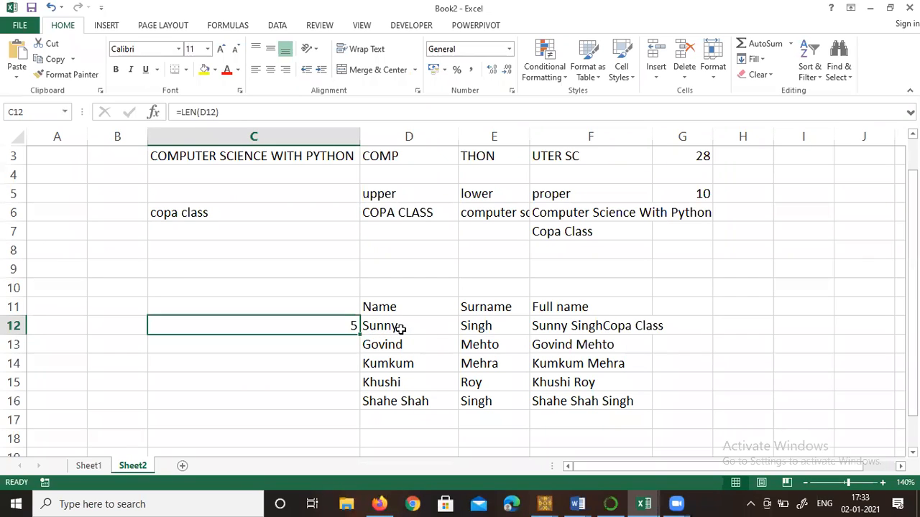
left_click_drag(362, 350, 359, 413)
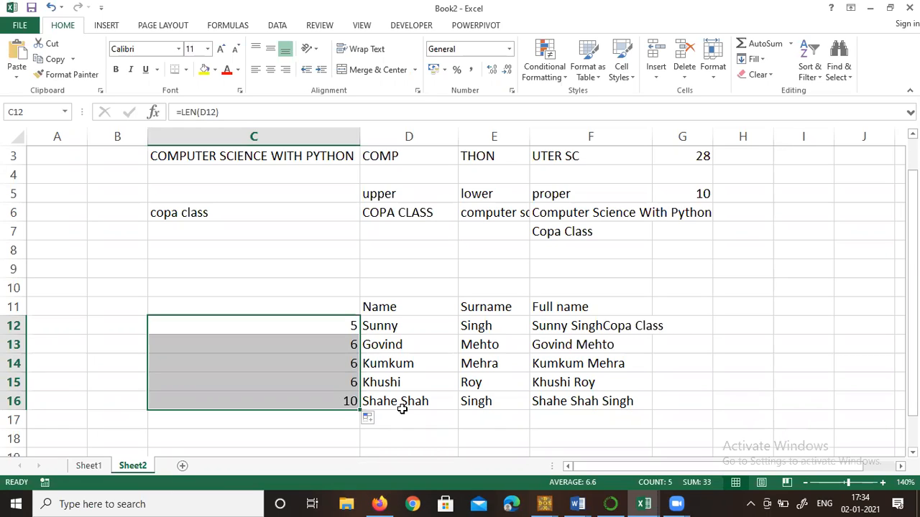
Enter the sample text Original Text in cell D25, below the names table
key("Right")
key("Right")
key("Down")
key("Down")
key("Down")
key("Down")
key("Down")
key("Down")
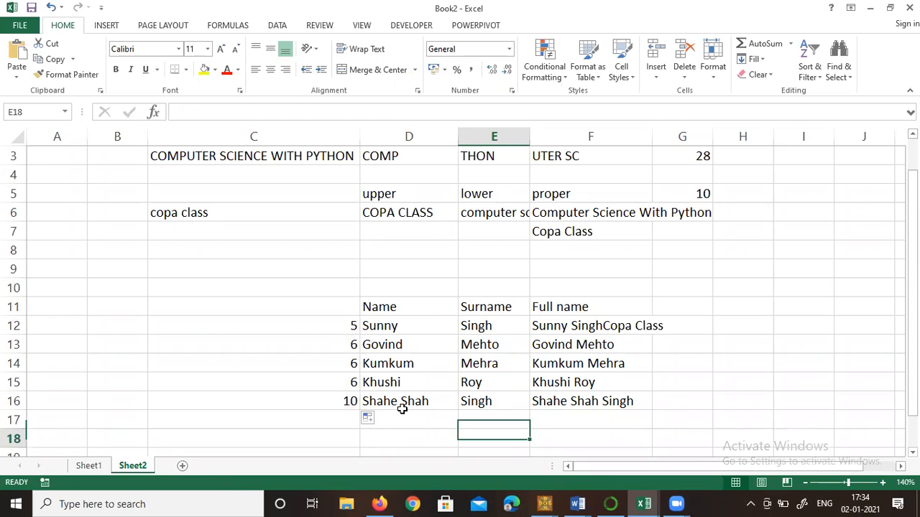
key("Down")
key("Down")
key("Down")
key("Down")
key("Down")
key("Down")
key("Down")
key("Left")
key("Left")
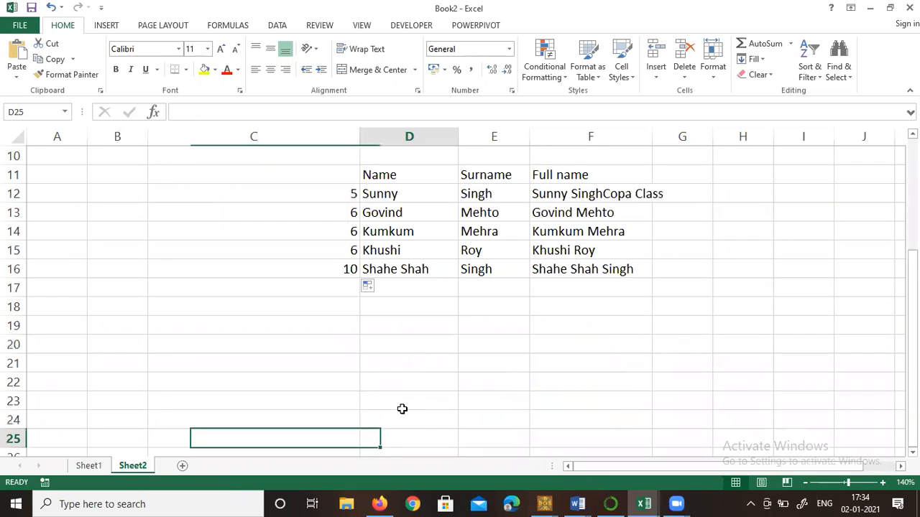
type("O")
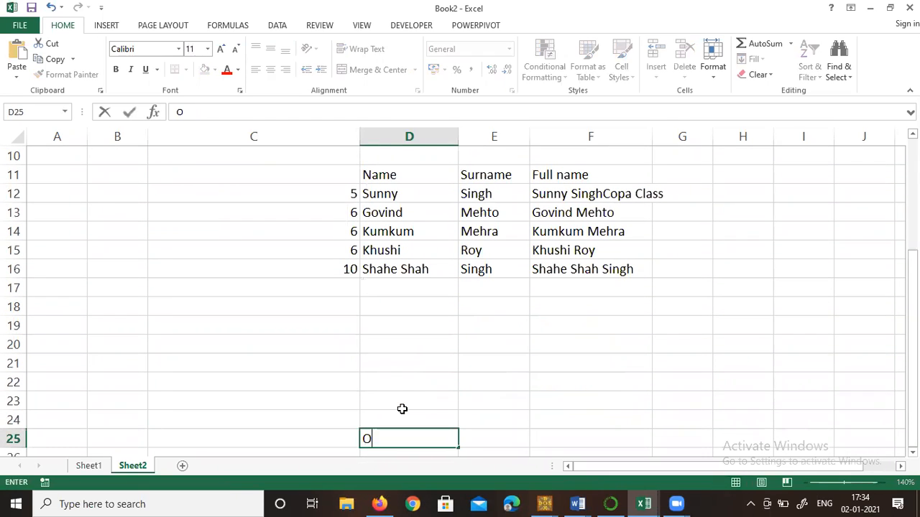
type("riginal ")
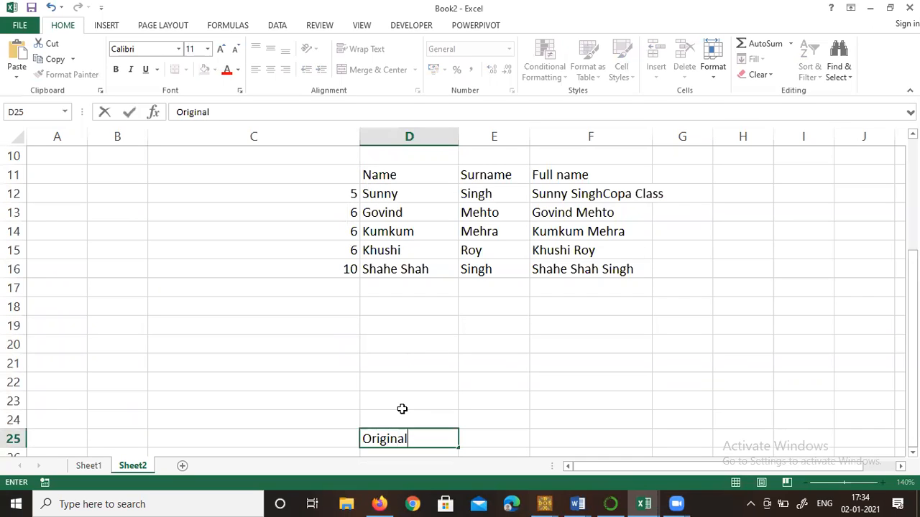
type("Text")
key("Tab")
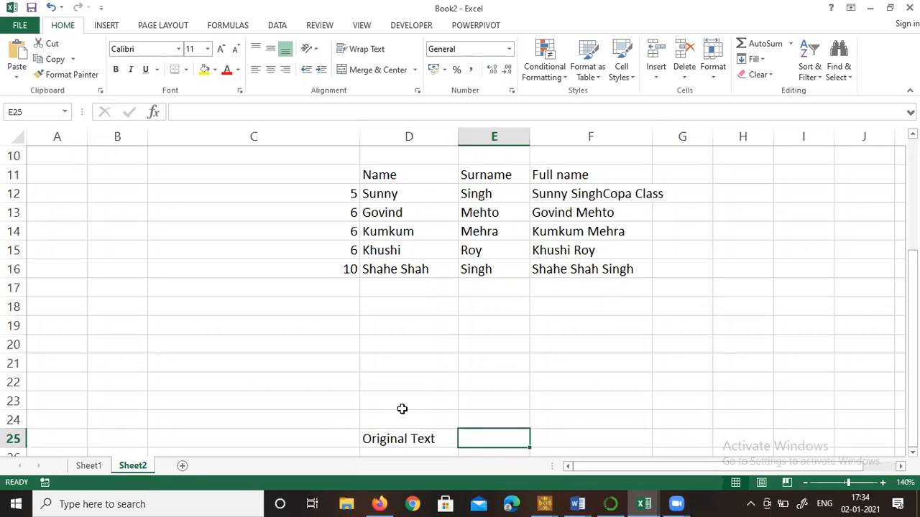
Find the position of the capital T in the sample text by entering =find("T",D25) in E25
type("=fi")
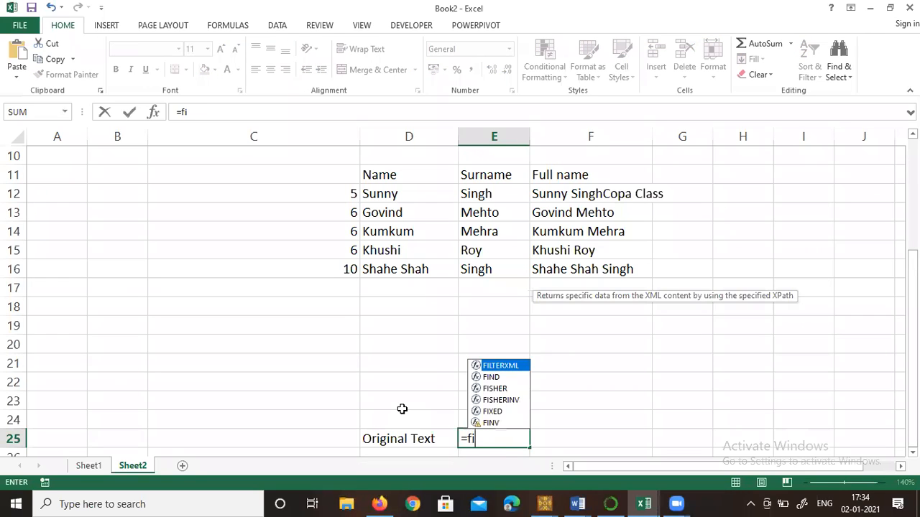
type("nd(")
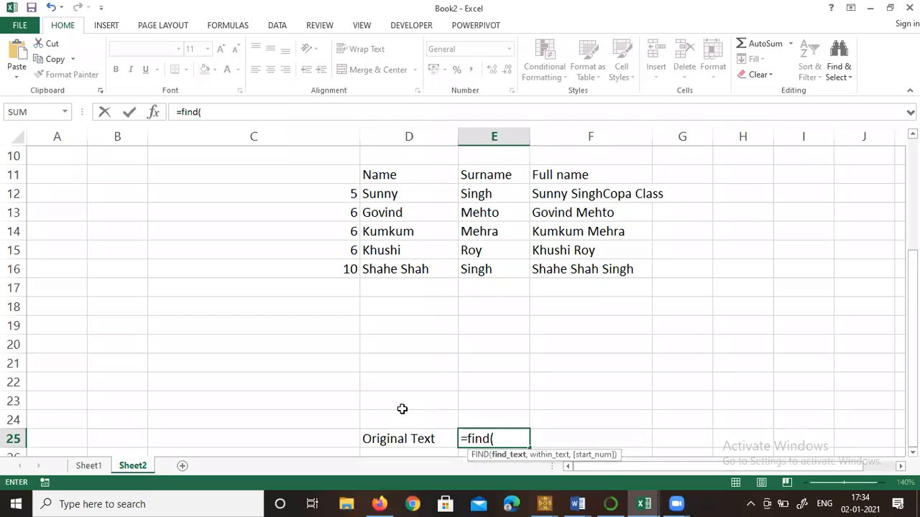
type("\"T\",")
left_click(406, 443)
type(")")
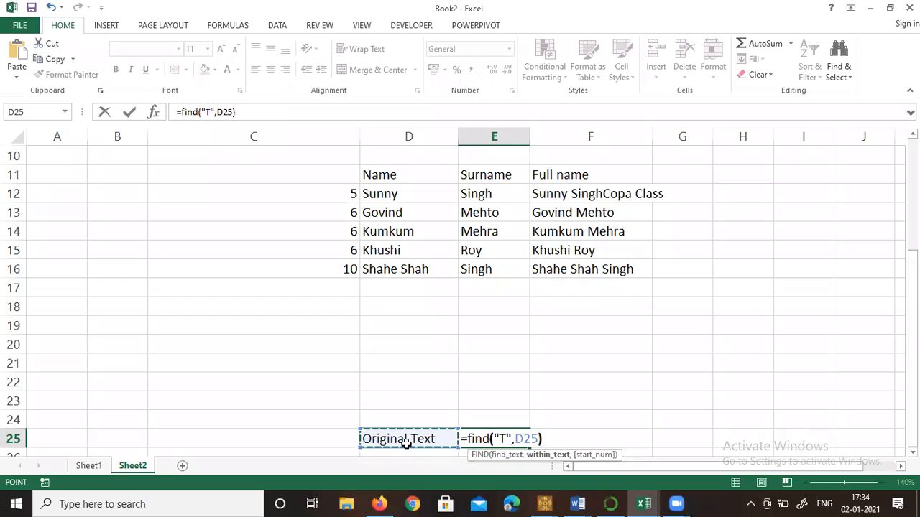
key("Return")
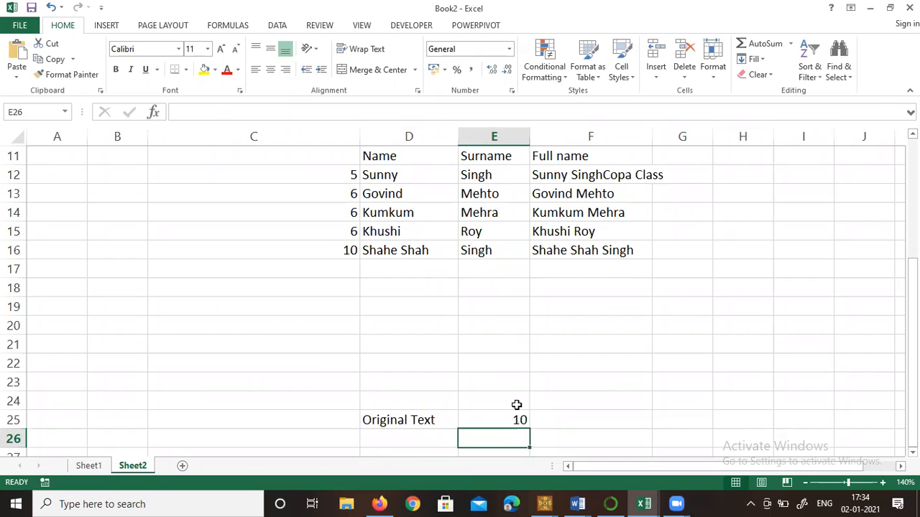
Start a formula in F23 with =FIND( to illustrate the function's syntax
left_click(608, 379)
type("=FI")
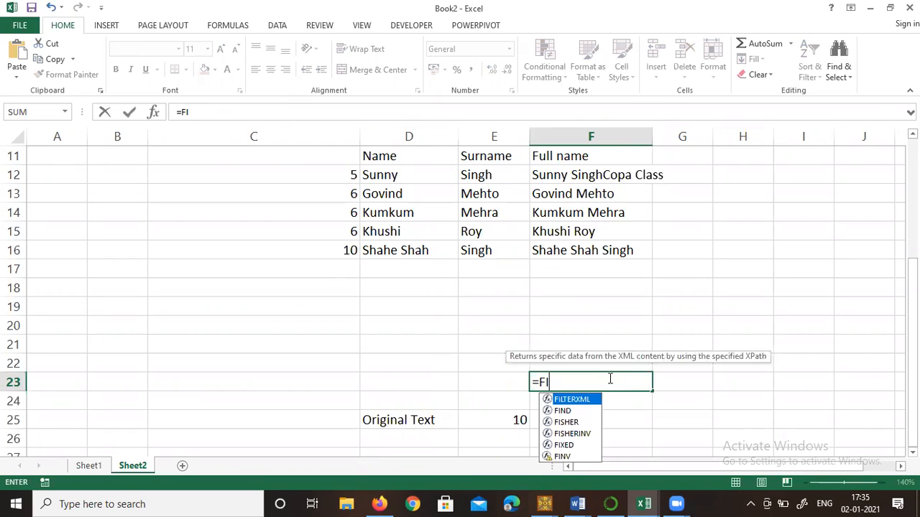
type("ND(")
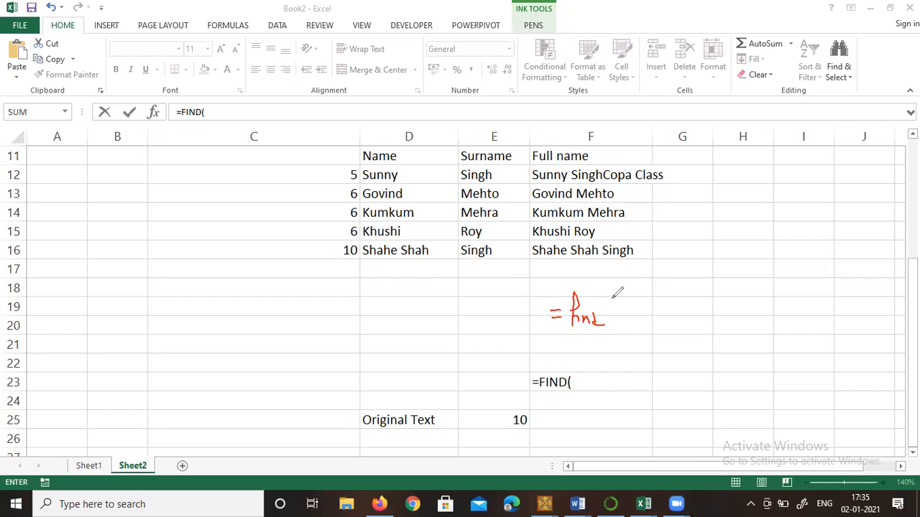
Handwrite the syntax =find(find text, within text, [start_num]) above F23, underline find text, and complete the F23 formula in ink with "T", D25)
mouse_move(612, 299)
left_mouse_down()
mouse_move(621, 329)
mouse_move(616, 316)
mouse_move(627, 320)
mouse_move(657, 302)
mouse_move(654, 318)
mouse_move(674, 305)
mouse_move(790, 318)
mouse_move(790, 298)
mouse_move(810, 324)
mouse_move(863, 324)
mouse_move(876, 309)
left_mouse_up()
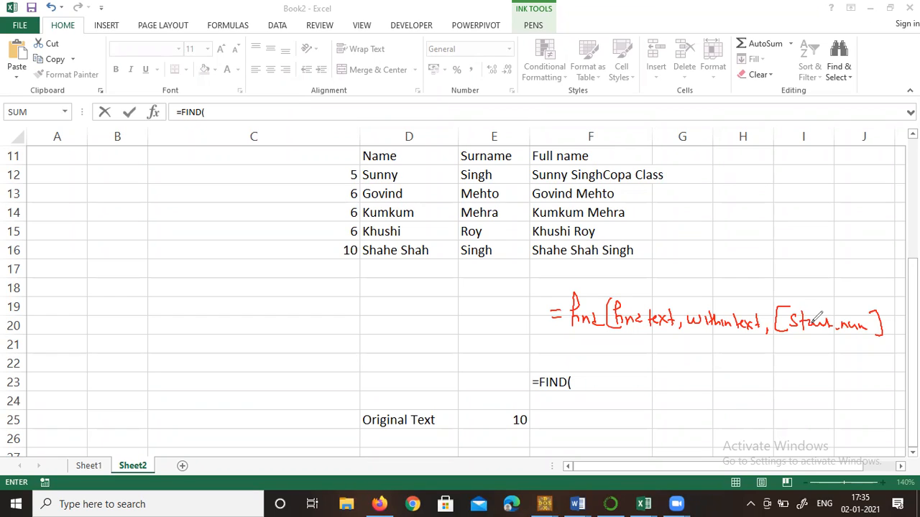
left_click_drag(621, 334, 623, 333)
left_click_drag(580, 369, 602, 372)
mouse_move(596, 373)
left_mouse_down()
mouse_move(595, 388)
mouse_move(608, 373)
mouse_move(612, 390)
left_mouse_up()
left_click_drag(633, 376, 644, 387)
mouse_move(652, 375)
left_mouse_down()
mouse_move(649, 386)
mouse_move(662, 387)
left_mouse_up()
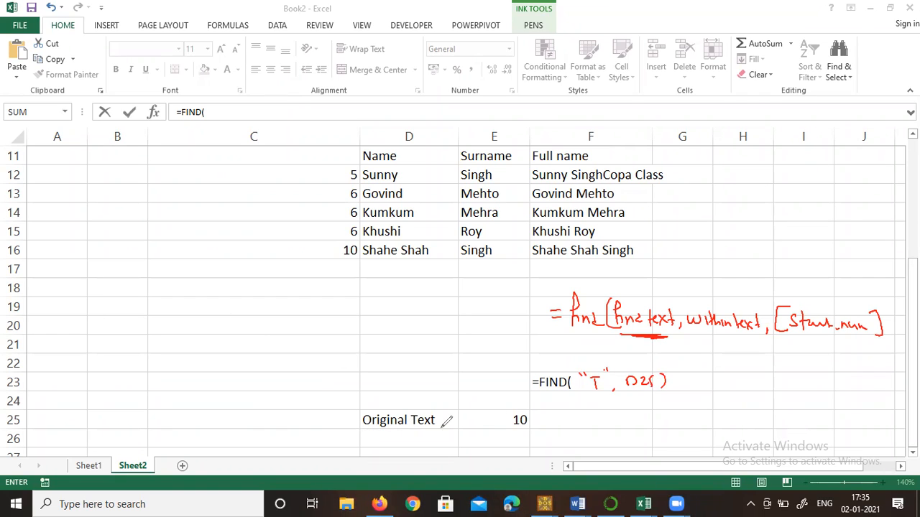
Mark the characters of Original Text up to the circled T, draw an arrow from it to E25, and erase all ink annotations
mouse_move(364, 433)
left_mouse_down()
mouse_move(409, 431)
mouse_move(421, 402)
mouse_move(540, 407)
left_mouse_up()
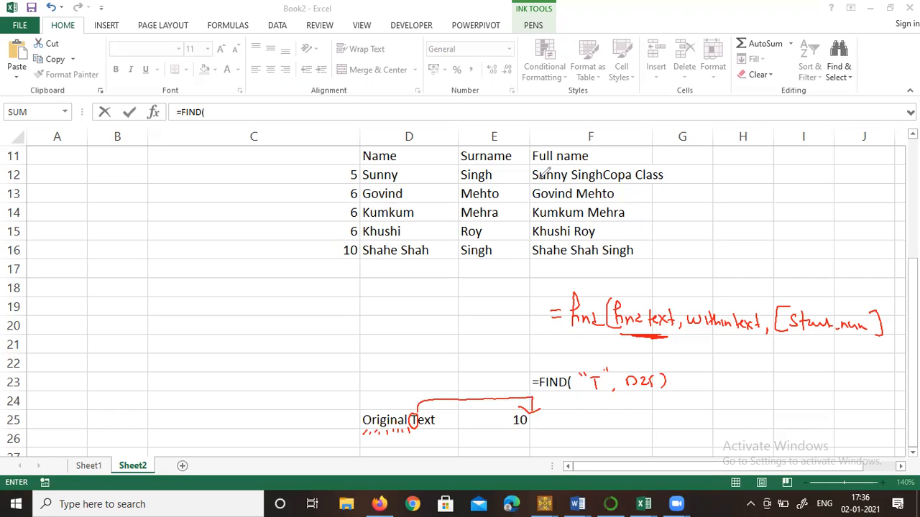
left_click(623, 105)
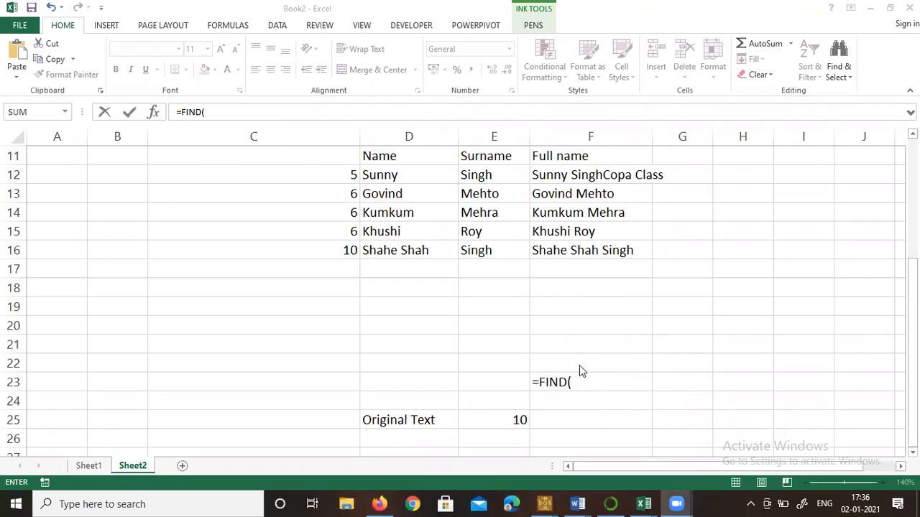
Complete the F23 formula as =FIND("t",D25) to locate the lowercase t in the sample text
left_click(573, 382)
type("\"")
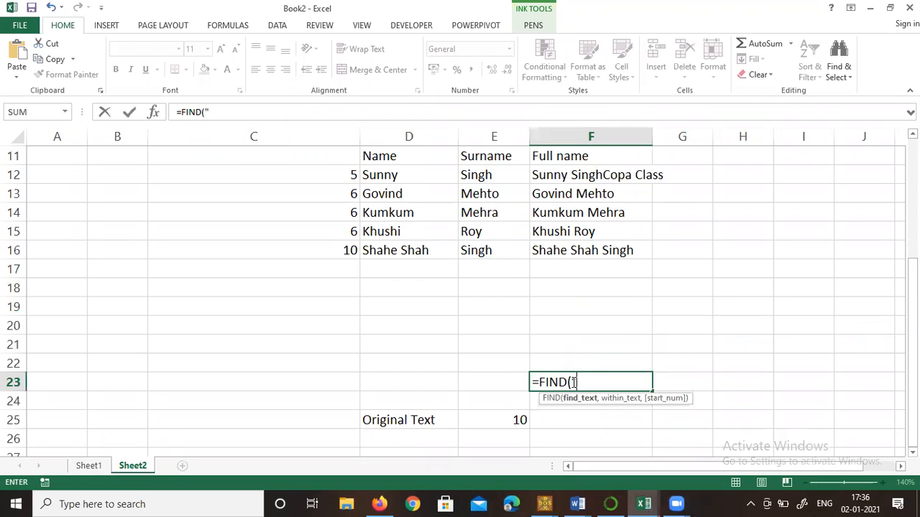
type("T")
key("BackSpace")
type("t\",")
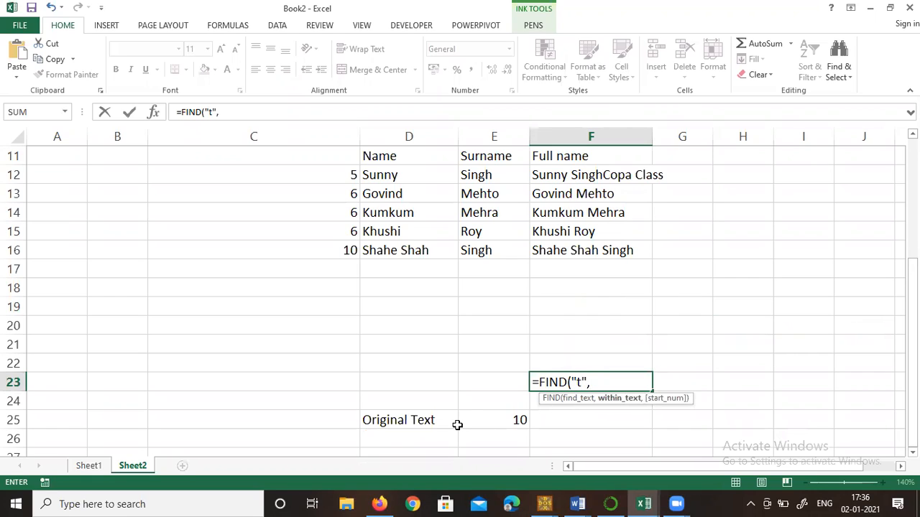
left_click(423, 420)
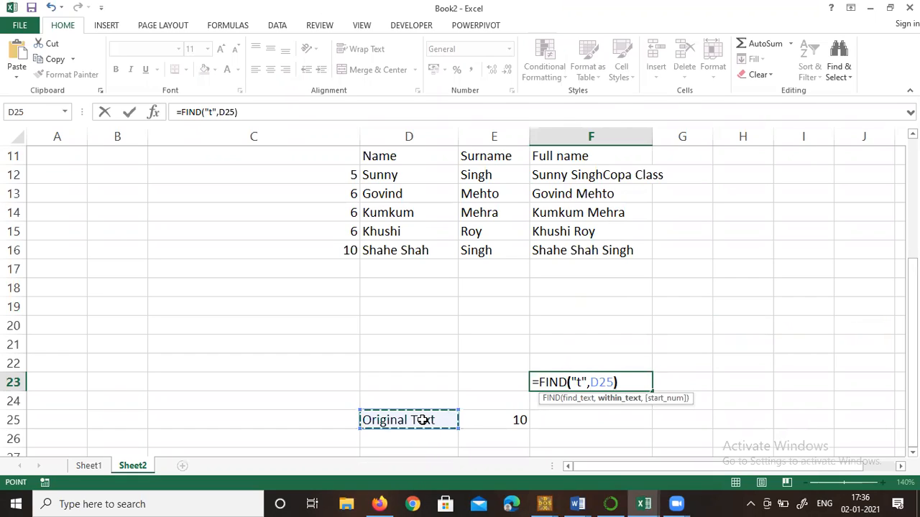
type(")")
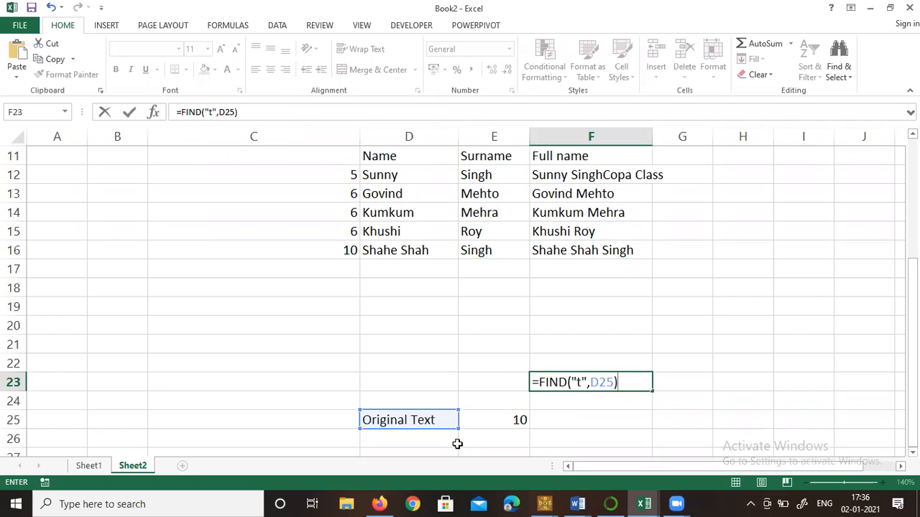
key("Return")
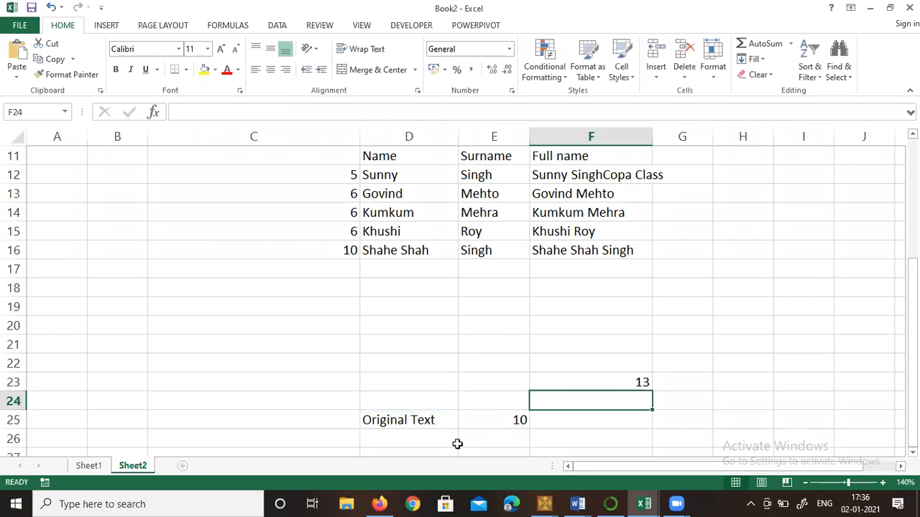
Start a formula in H23 with =find( for another search in the sample text
key("Right")
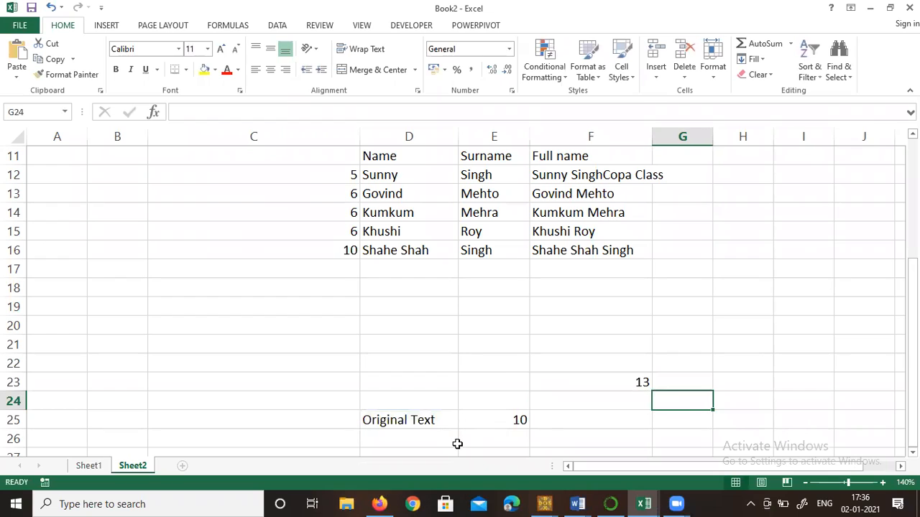
key("Right")
key("Up")
type("=")
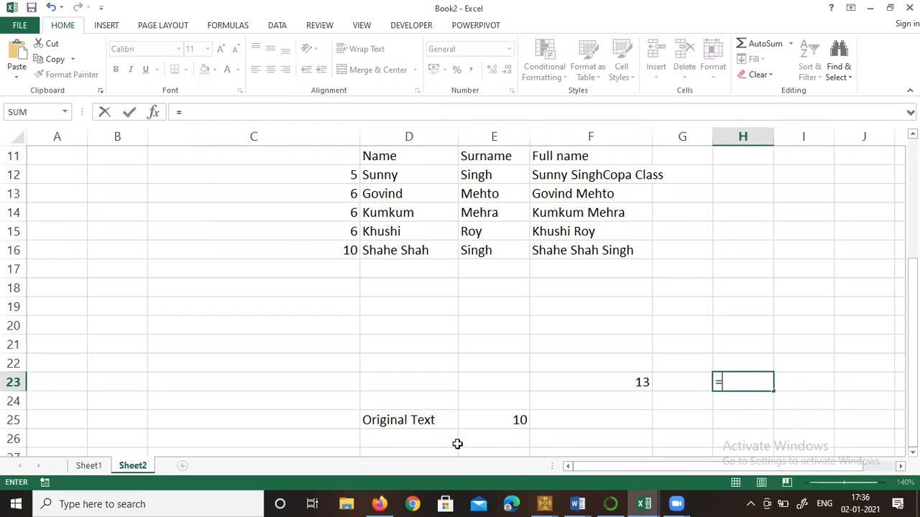
type("find(")
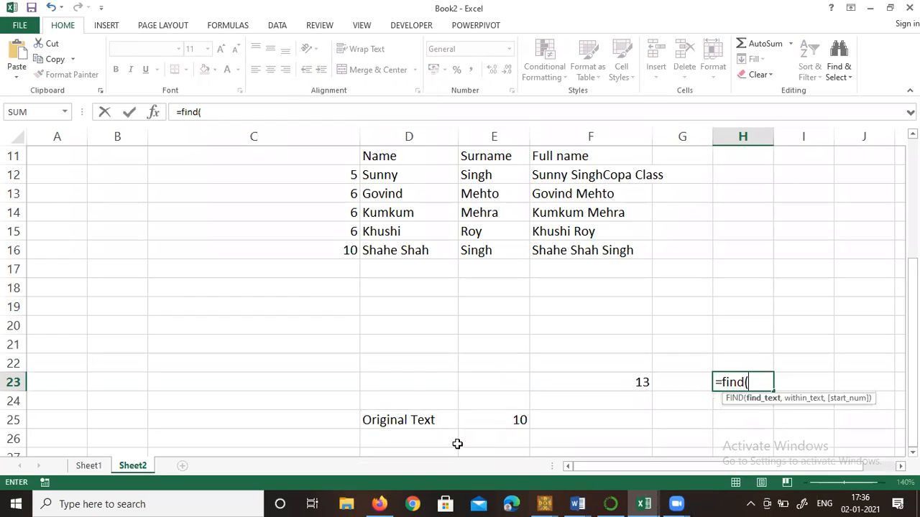
left_click(399, 422)
type(",\"i")
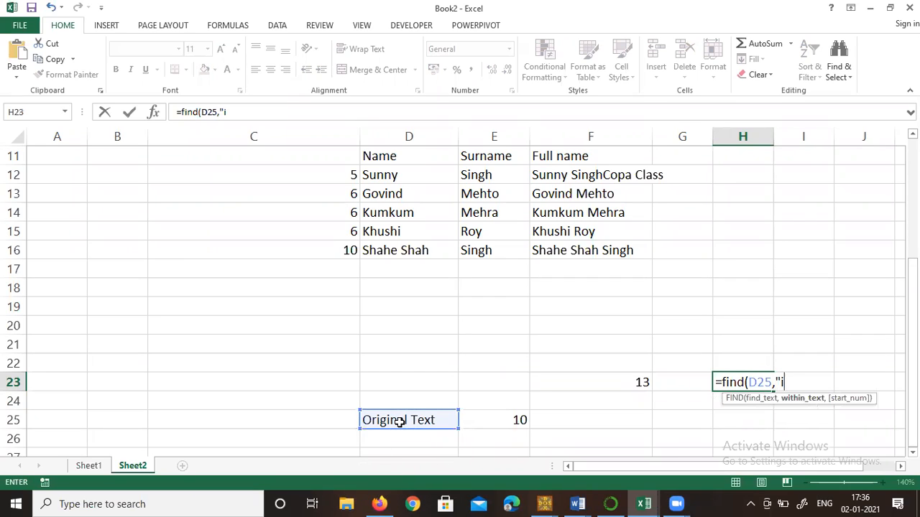
key("BackSpace")
key("BackSpace")
key("BackSpace")
key("BackSpace")
key("BackSpace")
Complete the H23 formula as =find("I",D25) to search the sample text for a capital I
type("\"")
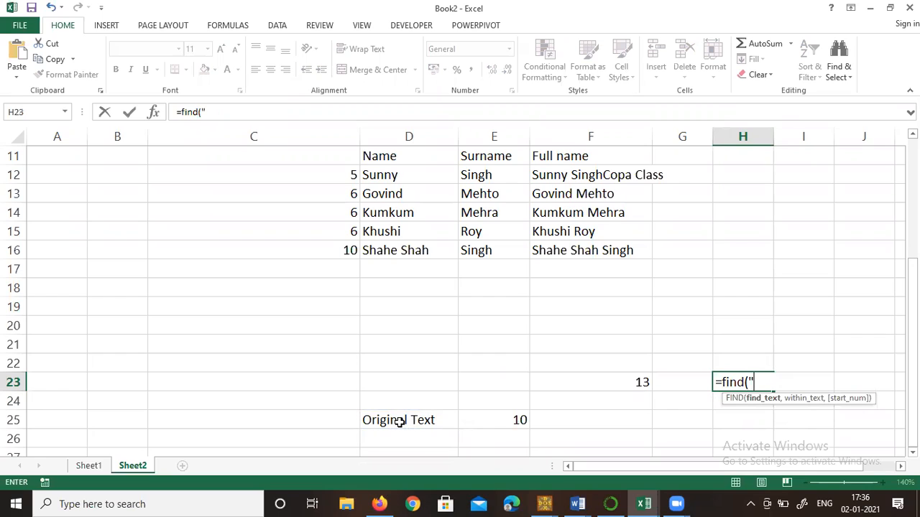
type("l\",")
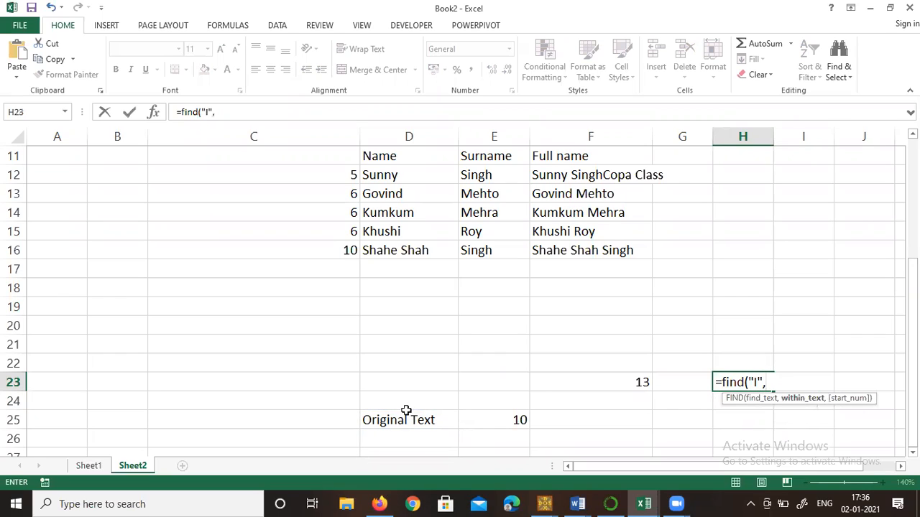
left_click(396, 418)
type(")")
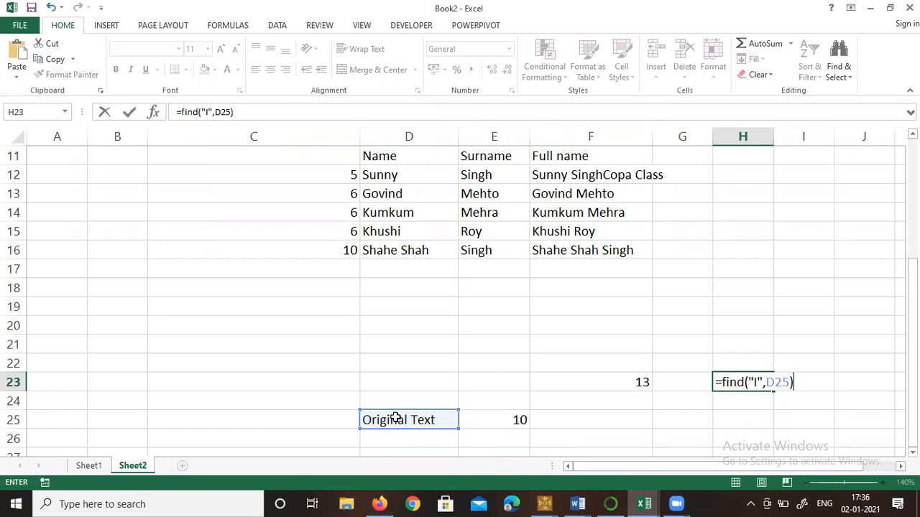
key("Return")
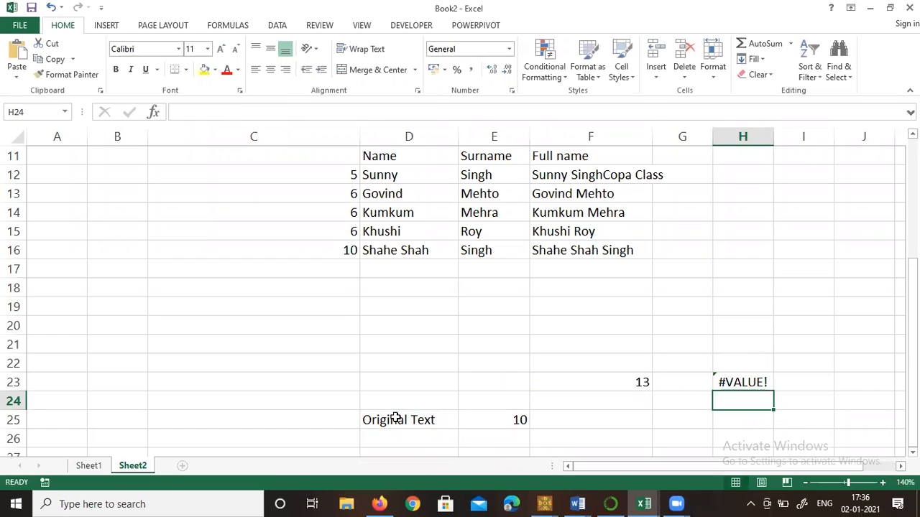
Start a formula in D23 with =find("I", using a capital I as the find text
key("Left")
key("Left")
key("Left")
key("Left")
key("Up")
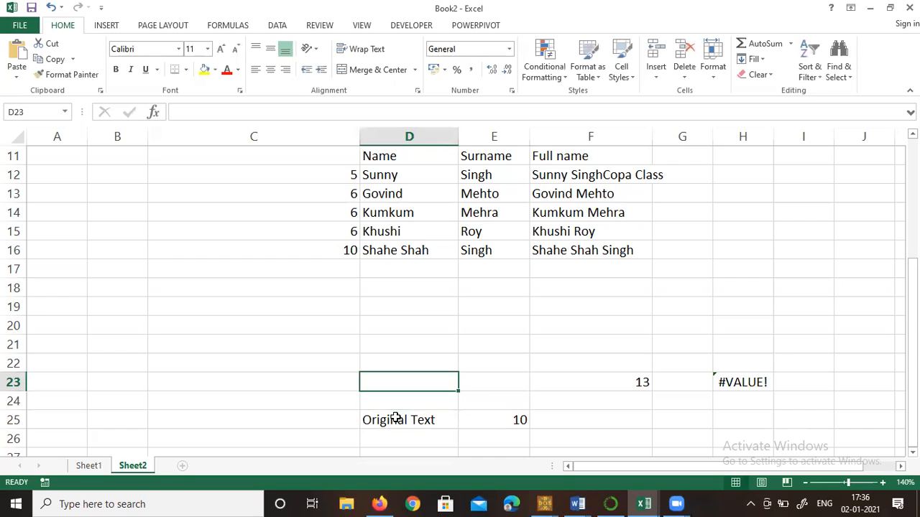
type("=ori")
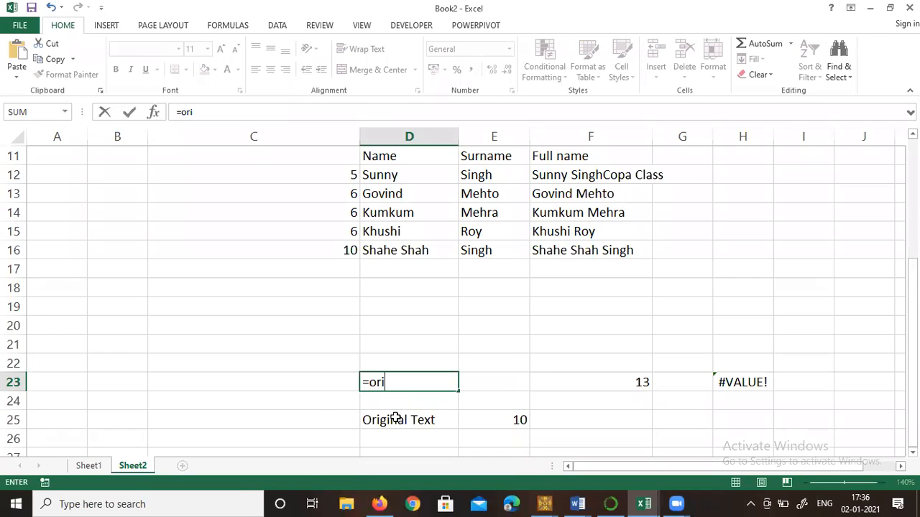
key("BackSpace")
key("BackSpace")
type("find")
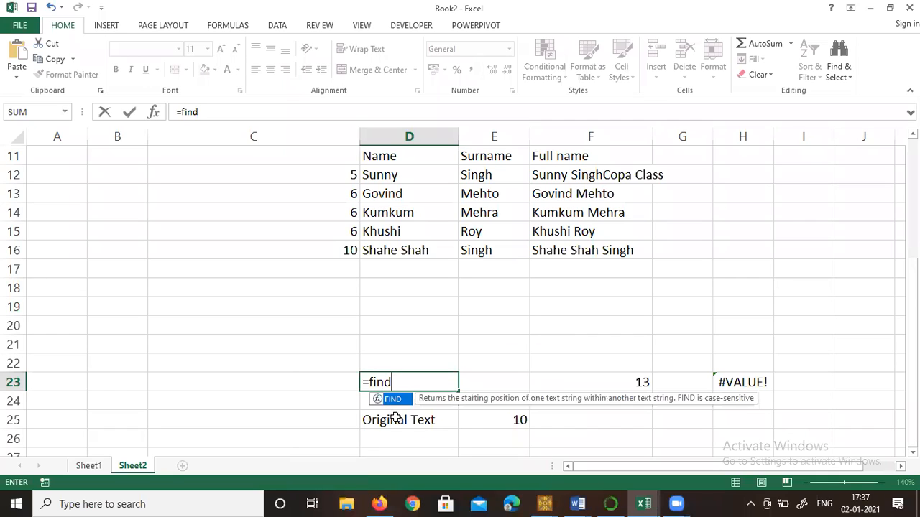
type("(\"i")
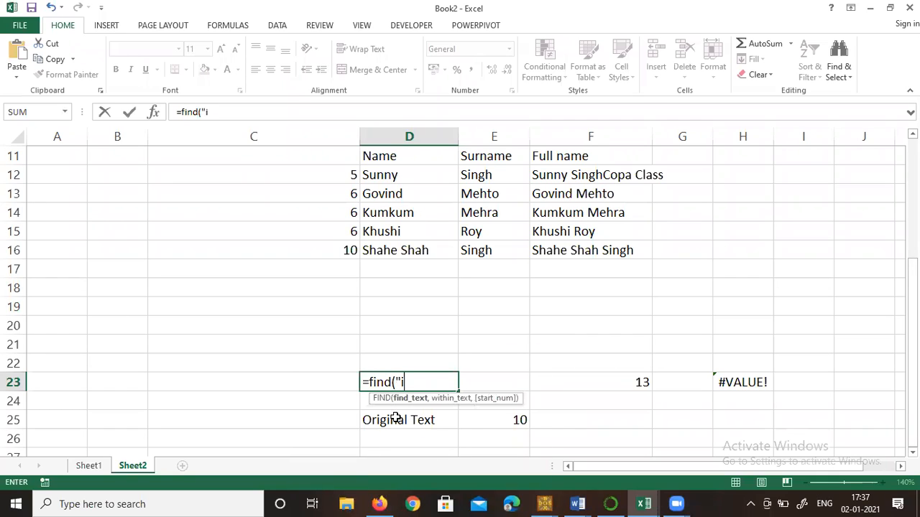
key("BackSpace")
type("I\",")
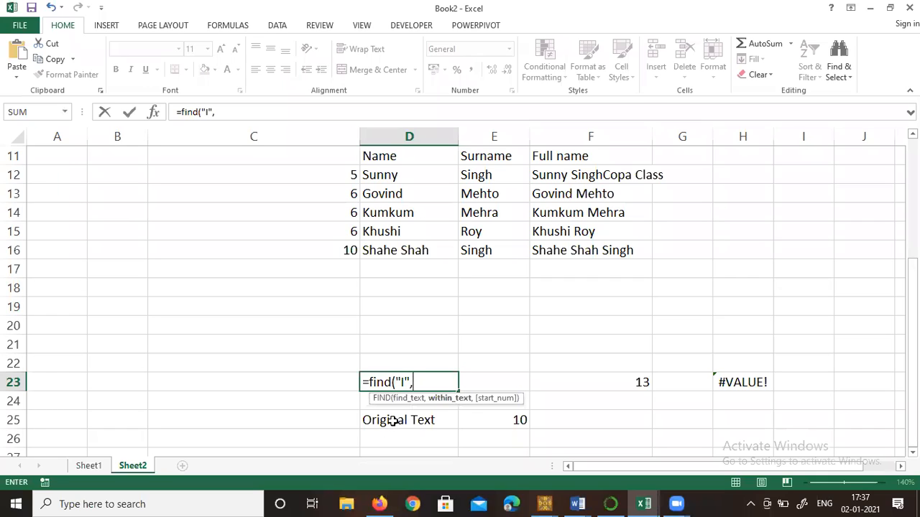
Change the find text in D23 to a lowercase i and complete the formula as =find("i",D25)
left_click(406, 381)
key("BackSpace")
type("i")
left_click(422, 382)
left_click(402, 424)
type(")")
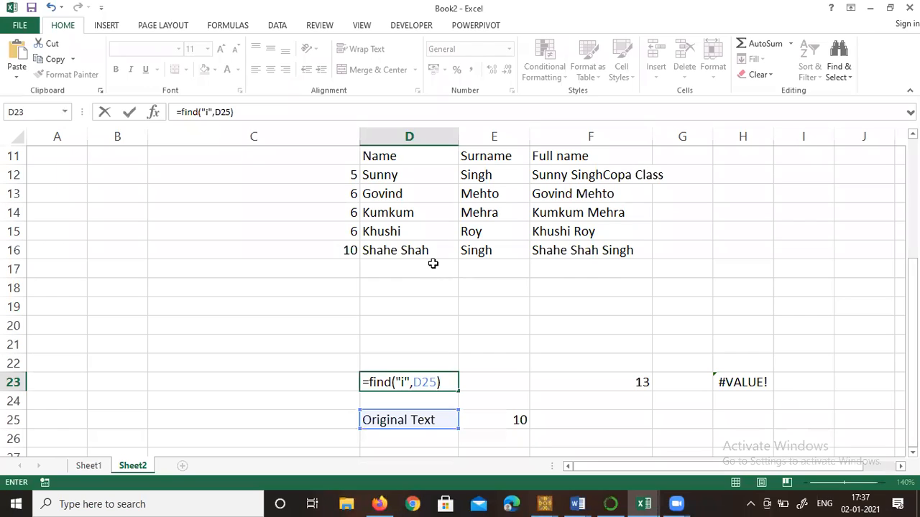
key("Return")
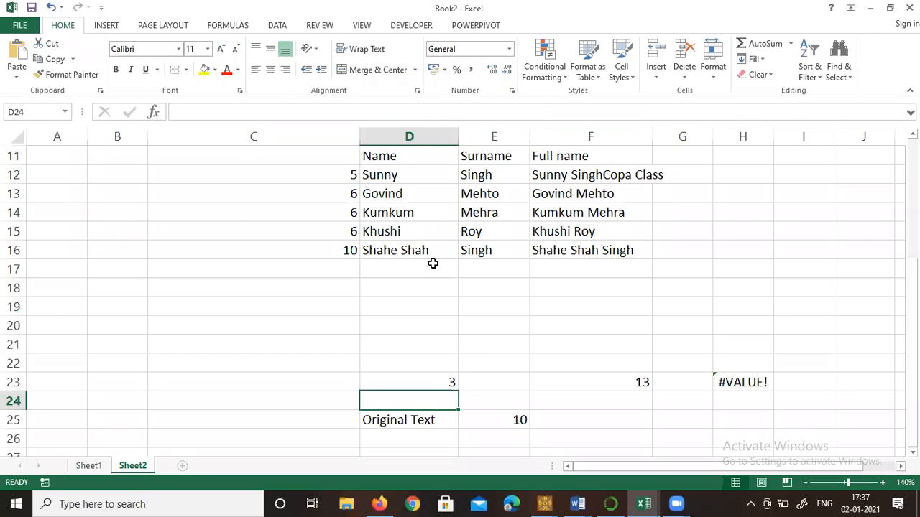
Start a formula in C23 with =find("I", using a capital I as the find text
key("Right")
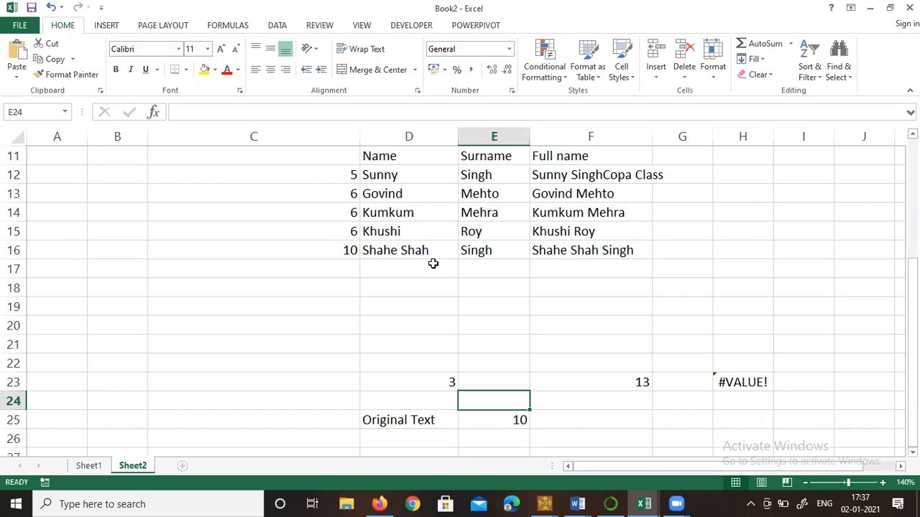
key("Up")
key("Up")
key("Left")
key("Left")
key("Left")
key("Right")
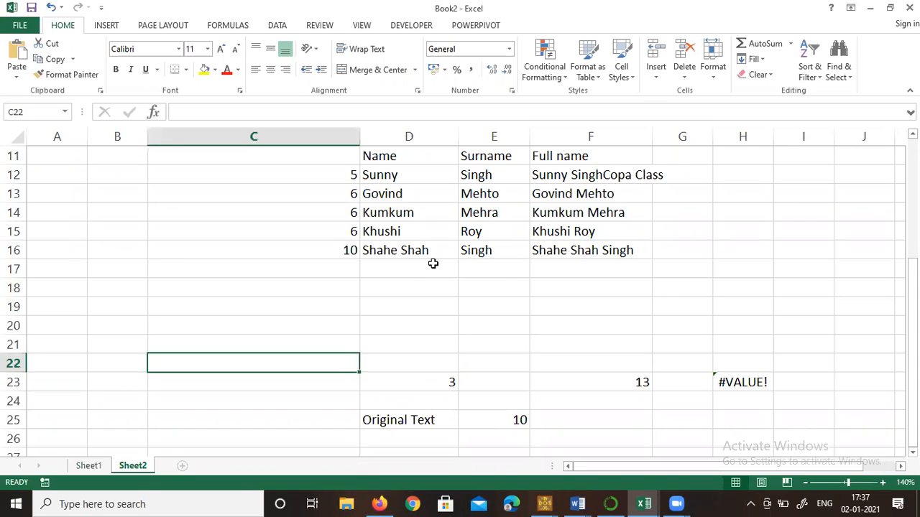
key("Down")
type("=f")
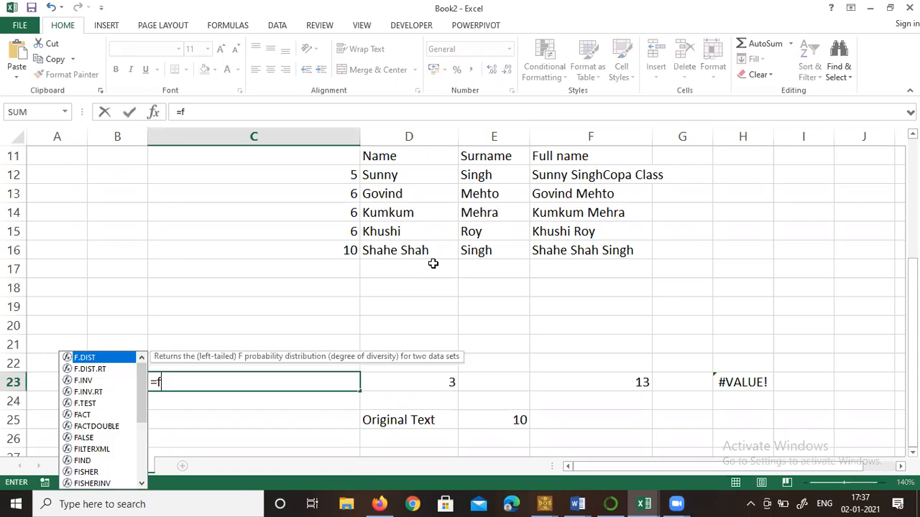
type("ind(")
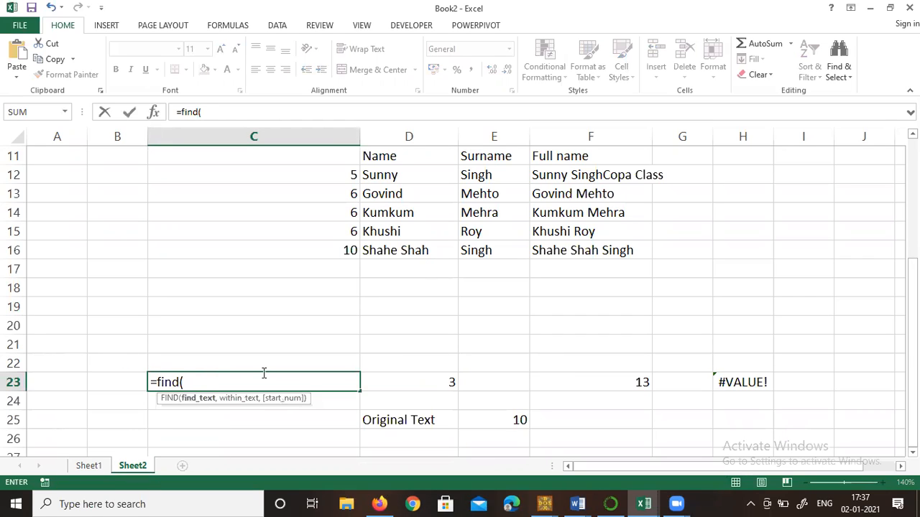
type("ind(\"")
key("BackSpace")
key("BackSpace")
type("i")
key("BackSpace")
type("I\",")
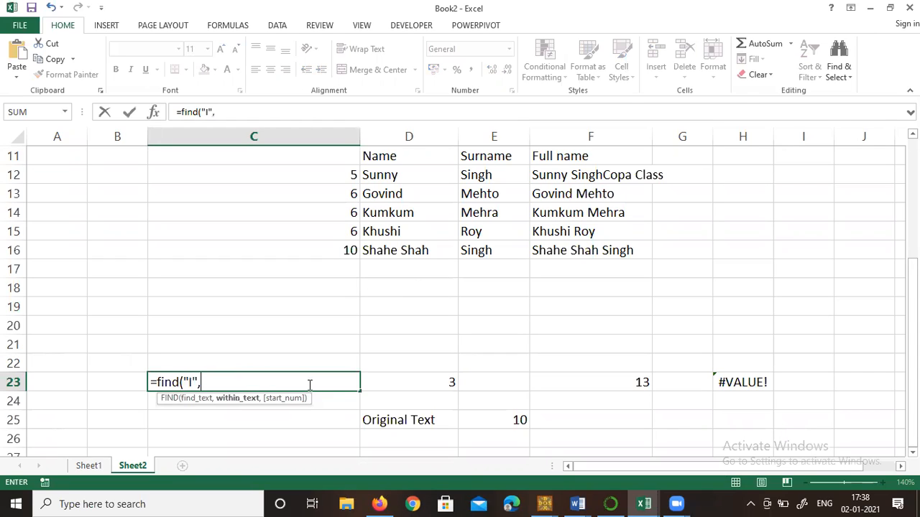
Reference D25 as the within text in C23 and change the find text to a lowercase i
left_click(421, 423)
left_click(192, 382)
key("BackSpace")
type("i")
key("Right")
key("Right")
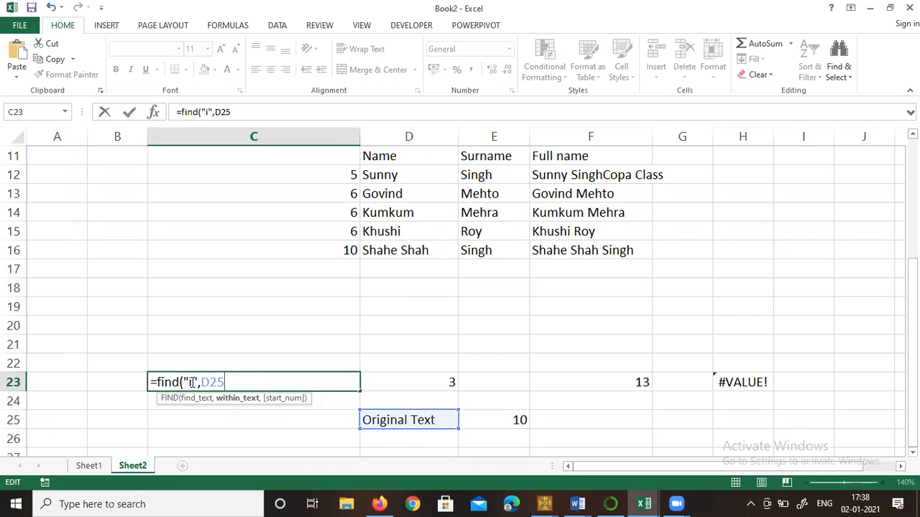
Add 4 as the start number and enter the C23 formula as =find("i",D25,4)
type(",")
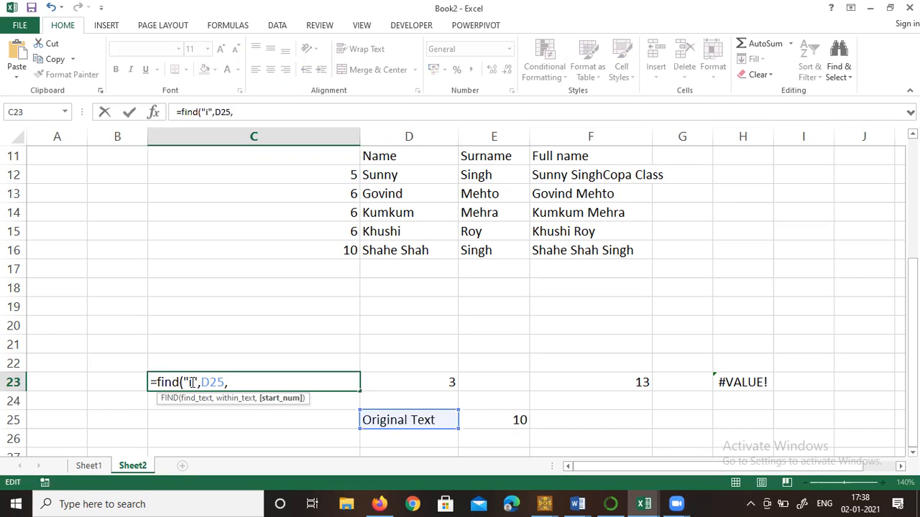
type("4")
type(")")
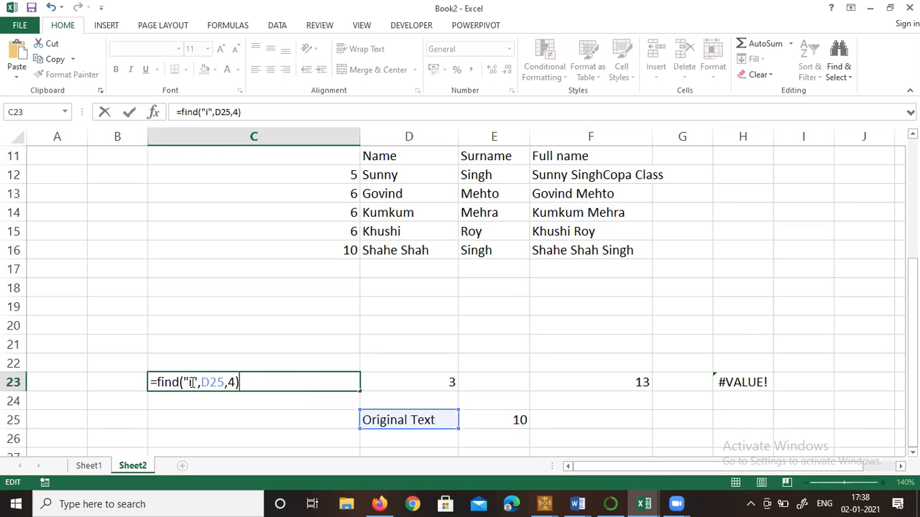
key("Return")
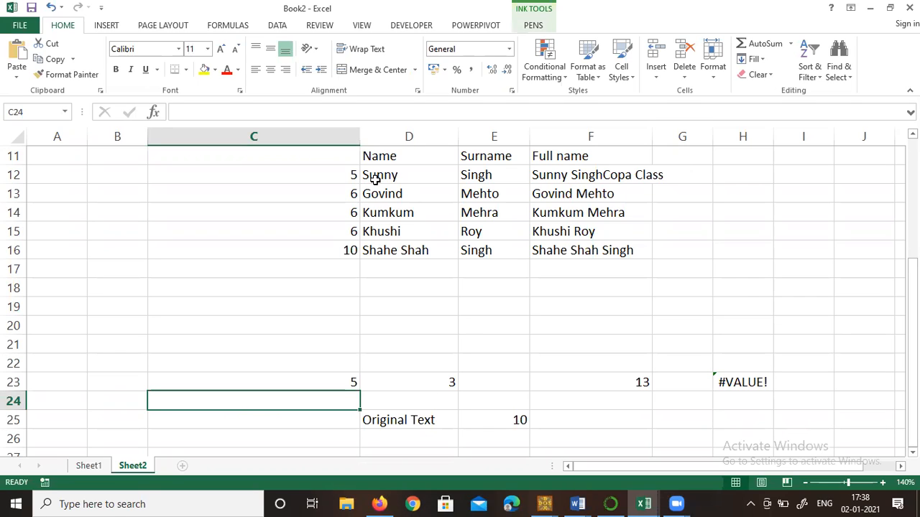
Handwrite the words Original Text in ink across row 19, from column F to column I
left_click_drag(550, 300, 594, 321)
mouse_move(626, 302)
left_mouse_down()
mouse_move(619, 333)
mouse_move(689, 316)
left_mouse_up()
left_click(649, 298)
left_click_drag(696, 297, 696, 319)
mouse_move(766, 302)
left_mouse_down()
mouse_move(784, 300)
mouse_move(774, 316)
left_mouse_up()
left_click_drag(778, 309, 787, 314)
mouse_move(791, 306)
left_mouse_down()
mouse_move(805, 316)
mouse_move(822, 304)
left_mouse_up()
Draw tick marks under each handwritten character and number the positions from 1 to 13 in ink
left_click_drag(534, 331, 532, 357)
left_click_drag(576, 334, 577, 348)
mouse_move(568, 355)
left_mouse_down()
mouse_move(635, 349)
mouse_move(641, 363)
left_mouse_up()
left_click_drag(647, 327, 654, 361)
left_click_drag(655, 350, 677, 346)
mouse_move(675, 351)
left_mouse_down()
mouse_move(676, 360)
mouse_move(697, 349)
left_mouse_up()
mouse_move(692, 356)
left_mouse_down()
mouse_move(697, 362)
mouse_move(712, 346)
mouse_move(712, 358)
left_mouse_up()
mouse_move(754, 321)
left_mouse_down()
mouse_move(765, 344)
mouse_move(758, 362)
mouse_move(775, 345)
mouse_move(775, 359)
left_mouse_up()
left_click_drag(780, 352, 818, 346)
left_click_drag(824, 321, 842, 350)
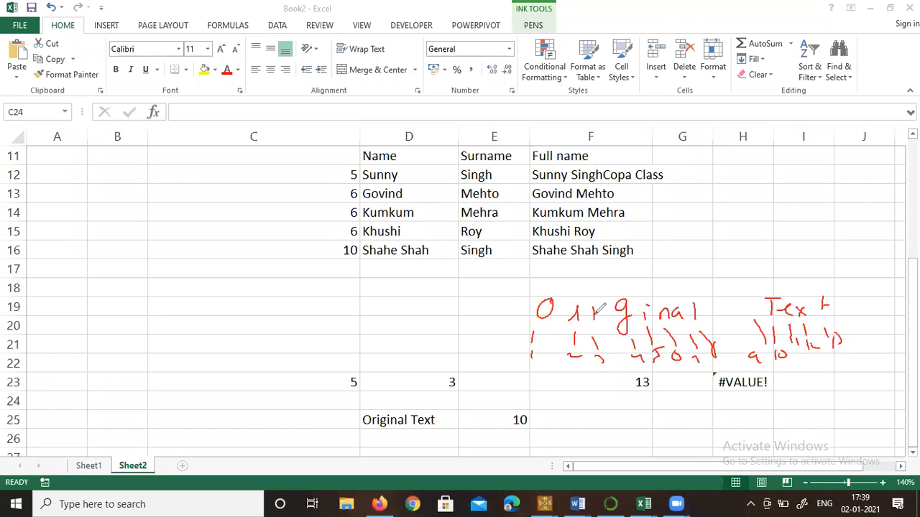
Circle the first i and the g in the handwritten word, mark the g with 4, and circle position 5 and the C23 result
mouse_move(585, 302)
left_mouse_down()
mouse_move(597, 298)
mouse_move(589, 302)
left_mouse_up()
left_click_drag(526, 294, 544, 290)
mouse_move(622, 297)
left_mouse_down()
mouse_move(609, 331)
mouse_move(625, 294)
mouse_move(617, 290)
left_mouse_up()
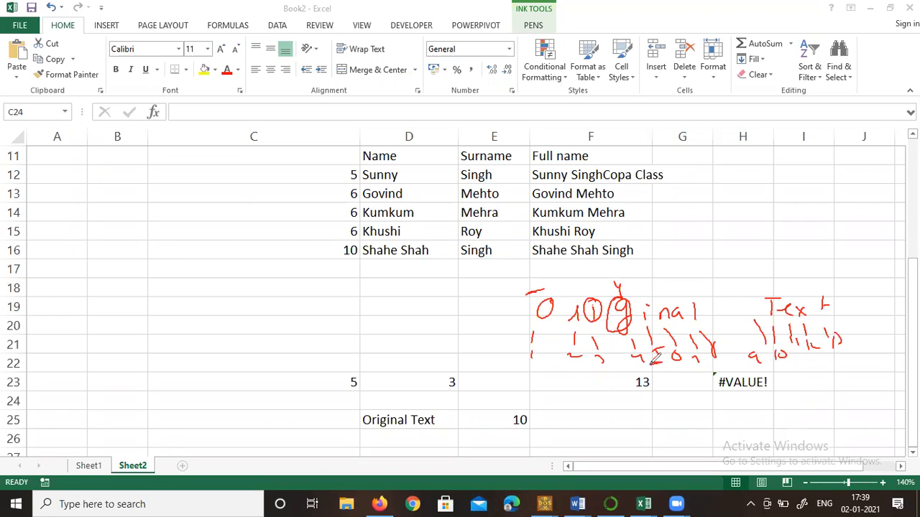
left_click_drag(657, 348, 654, 366)
left_click_drag(344, 366, 324, 368)
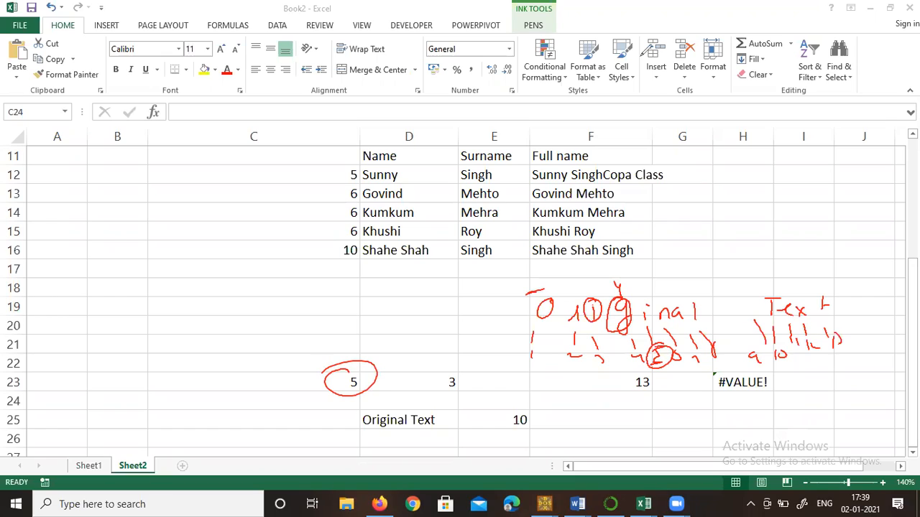
Erase all ink annotations, leave the annotation tools, and return to the beginning of the worksheet
left_click(566, 47)
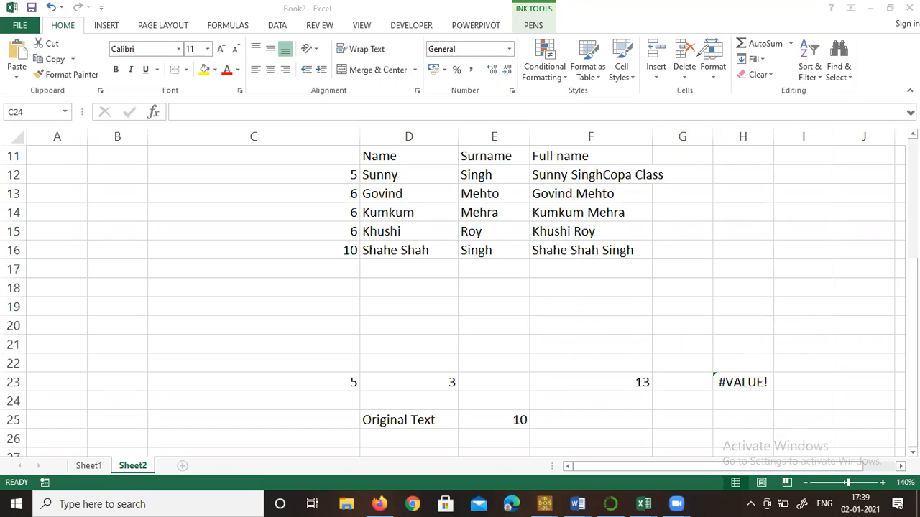
left_click(698, 56)
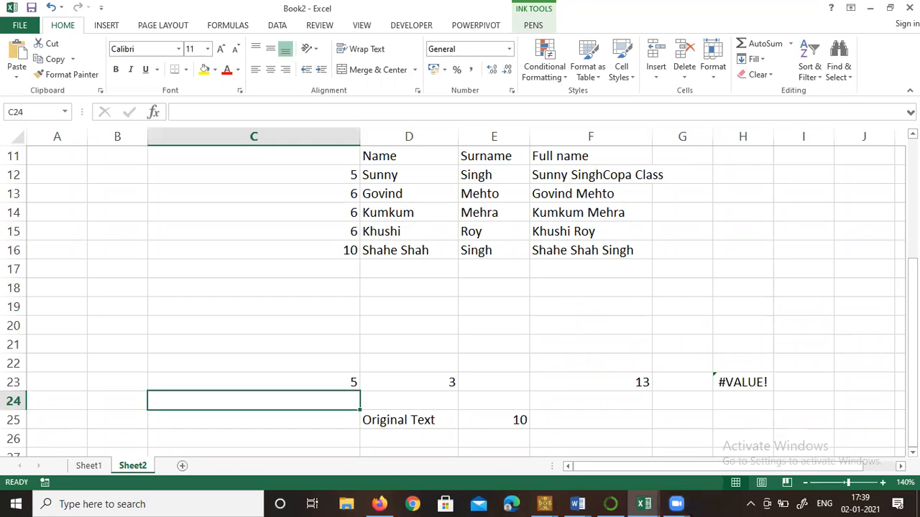
scroll(511, 190, "up", 4)
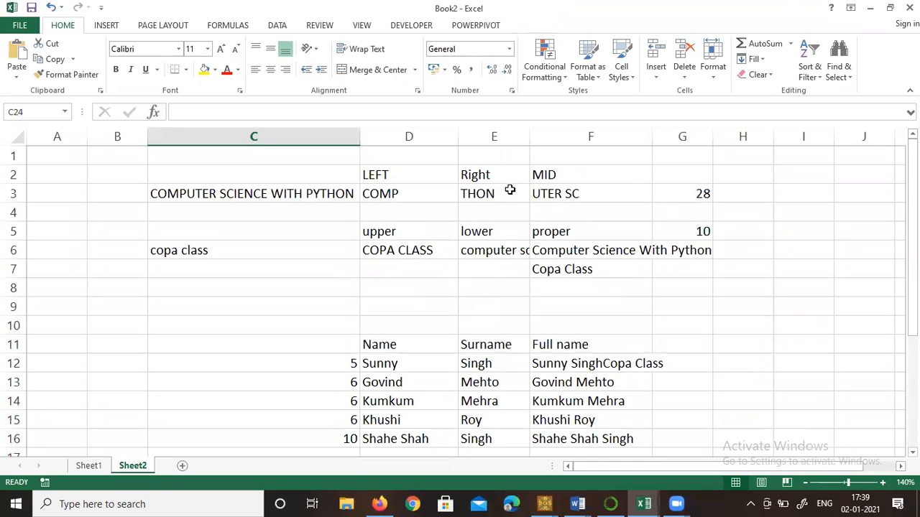
Enter a FIND formula in H3 that locates lowercase "c" within C3, and widen column H
left_click(769, 195)
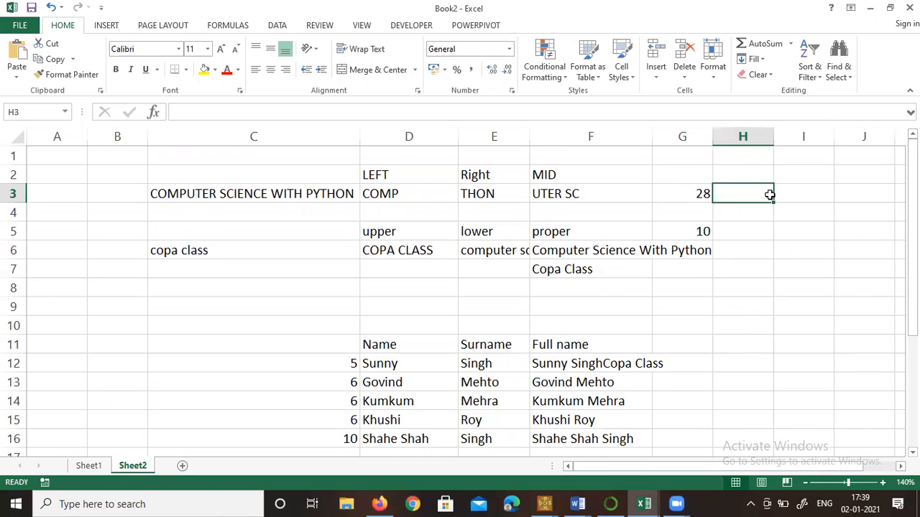
type("=find")
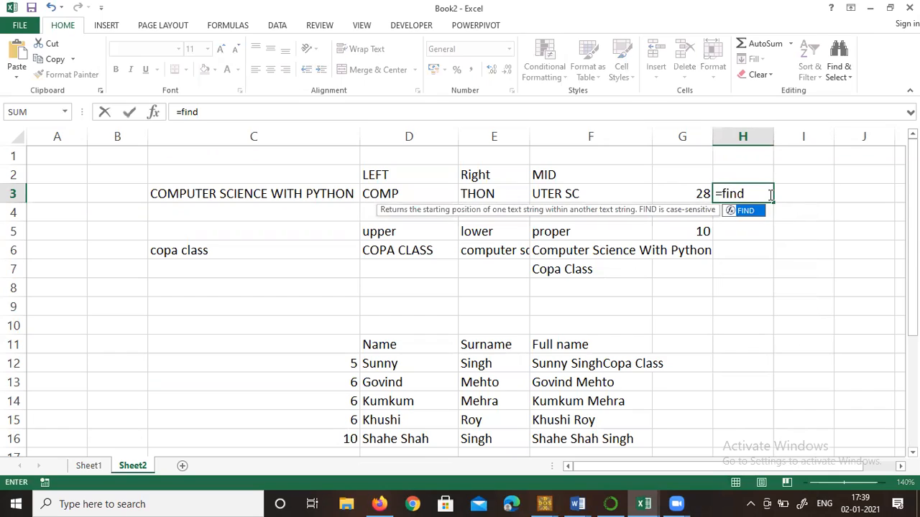
type("(\"c\",")
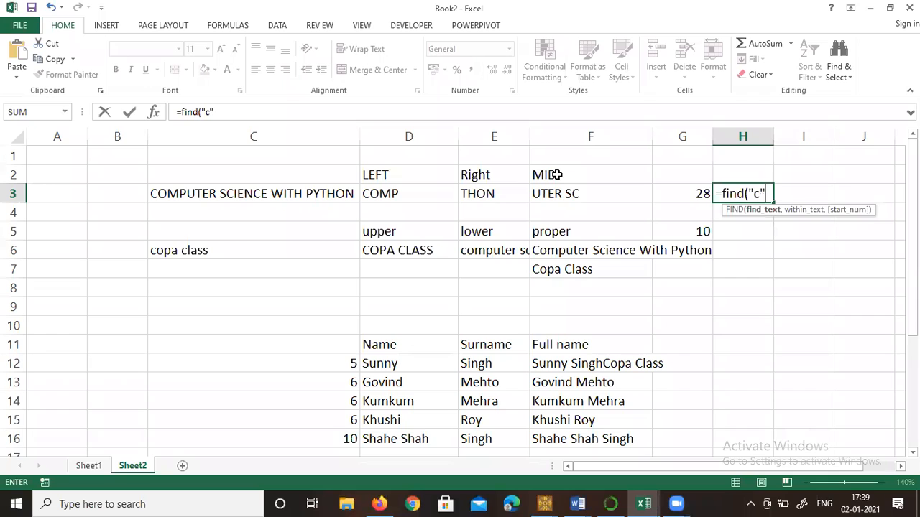
left_click(205, 195)
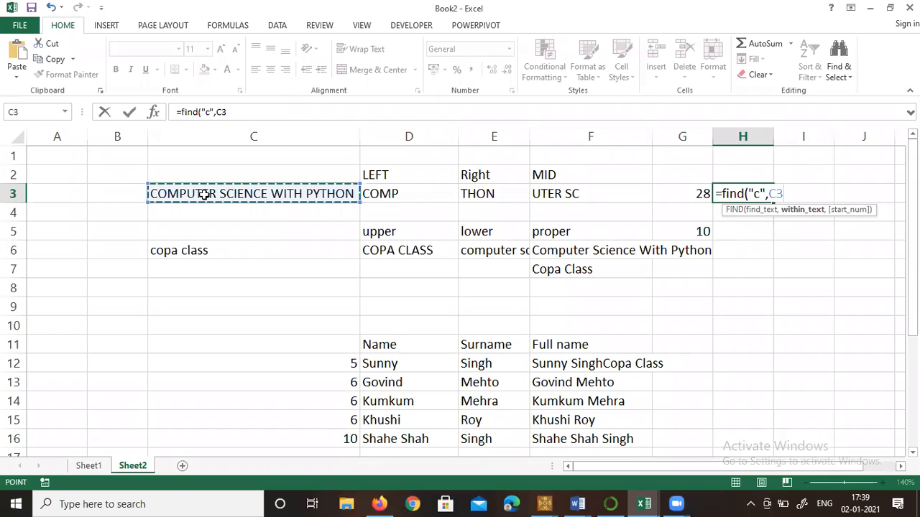
type(")")
key("Return")
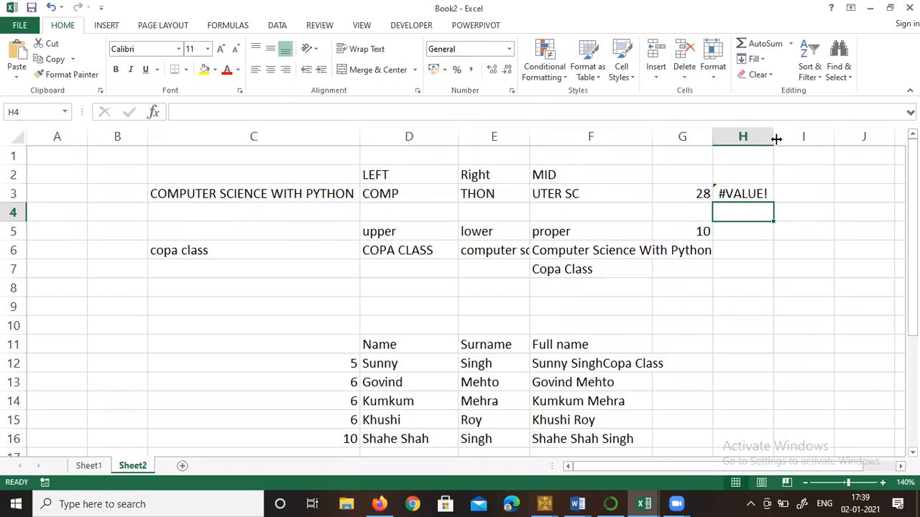
left_click_drag(780, 136, 807, 137)
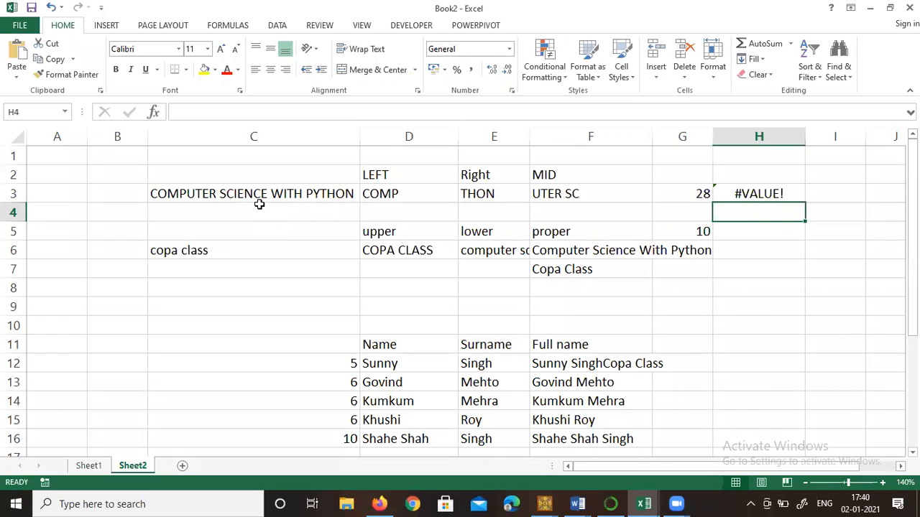
Enter a SEARCH formula in I3 that locates "c" within C3
key("Right")
key("Up")
type("=se")
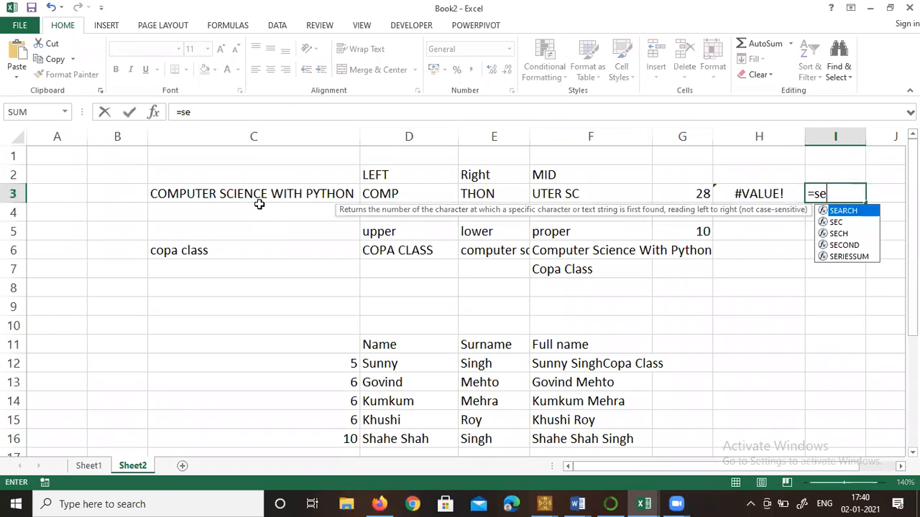
key("Tab")
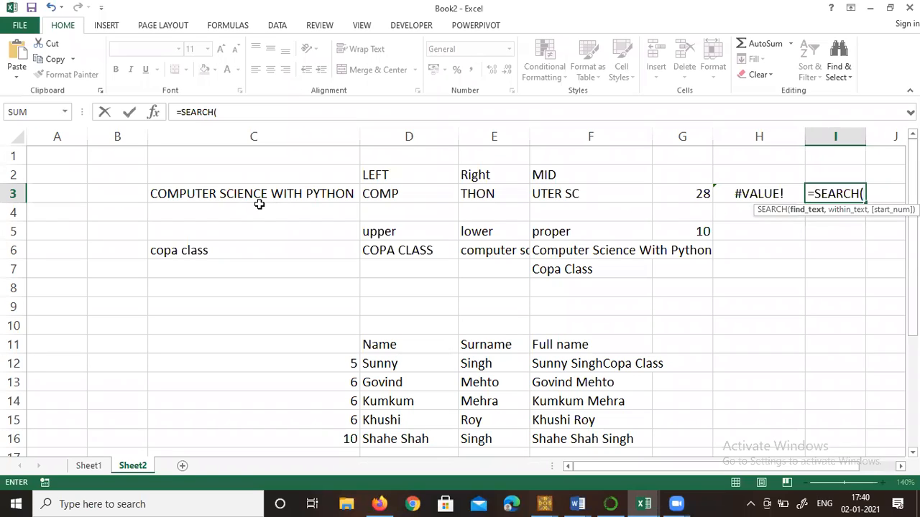
type("\"c\",")
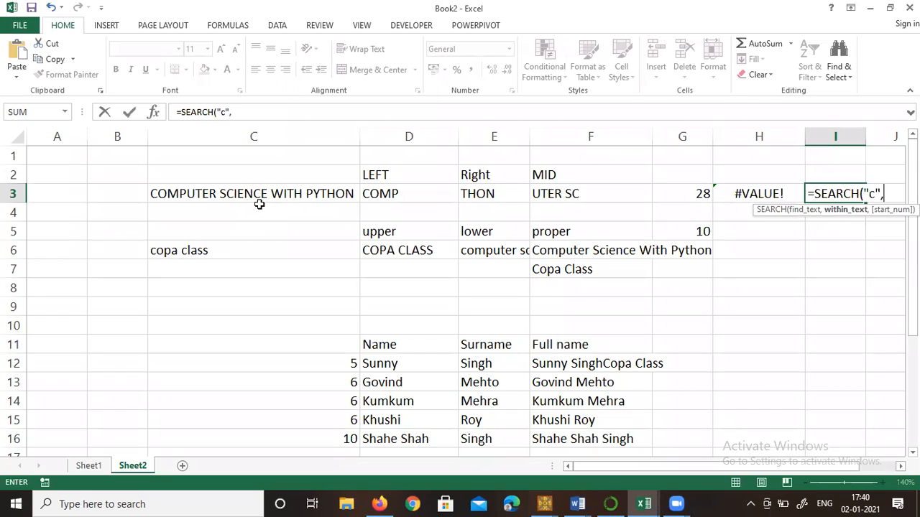
left_click(233, 189)
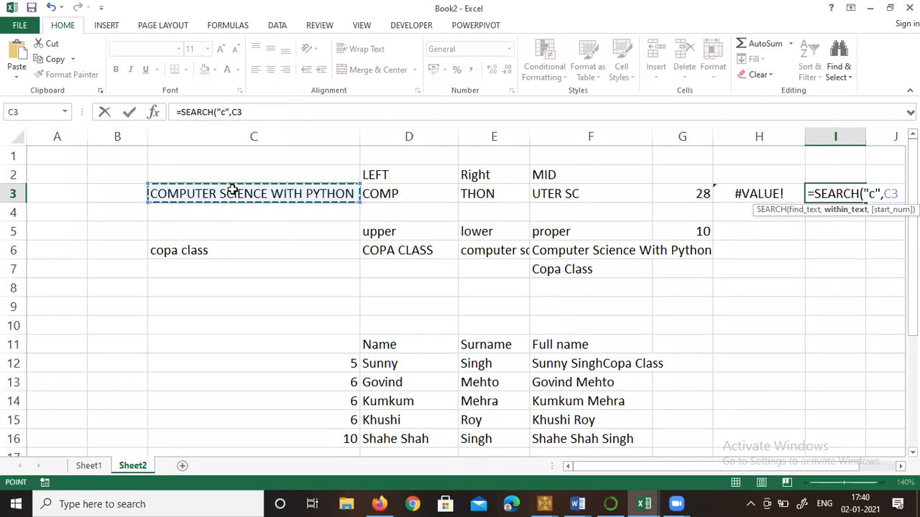
key("Return")
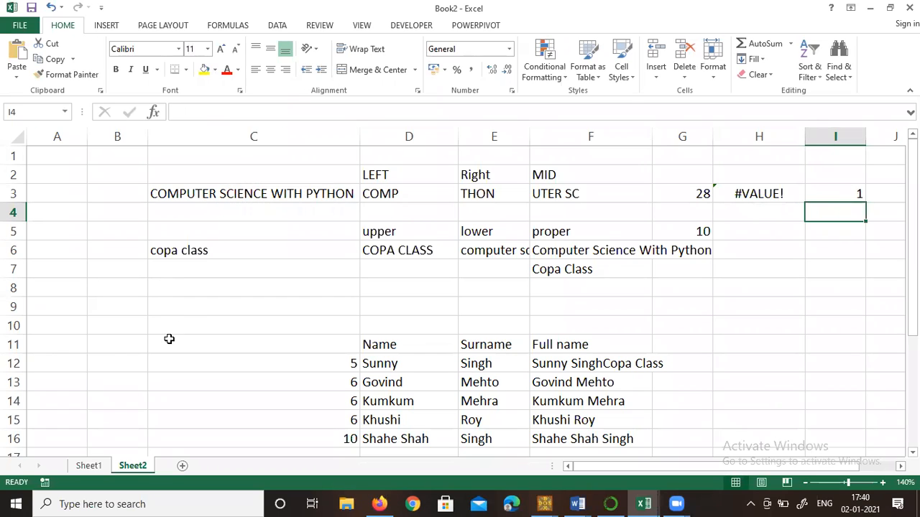
Begin a SEARCH formula in C10 with "s" as the text to find and D12 as the text to search
left_click(188, 323)
type("=sear")
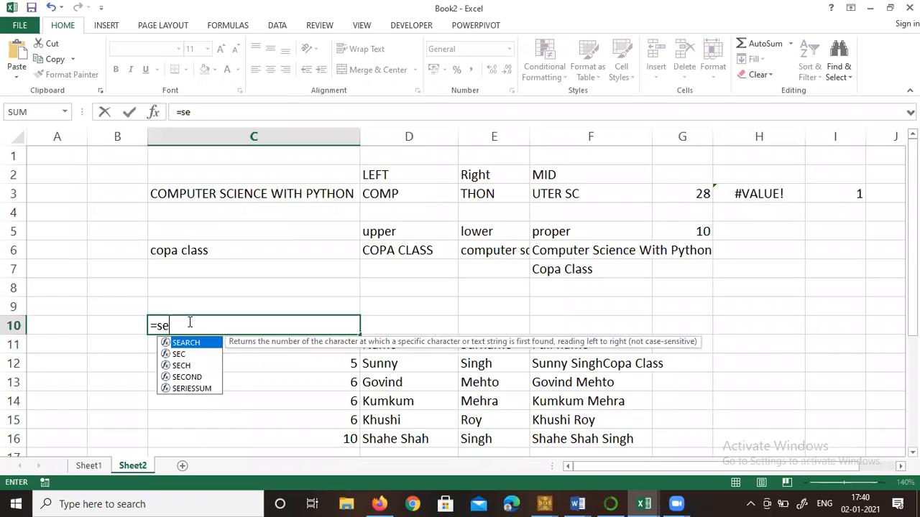
key("BackSpace")
type("arc")
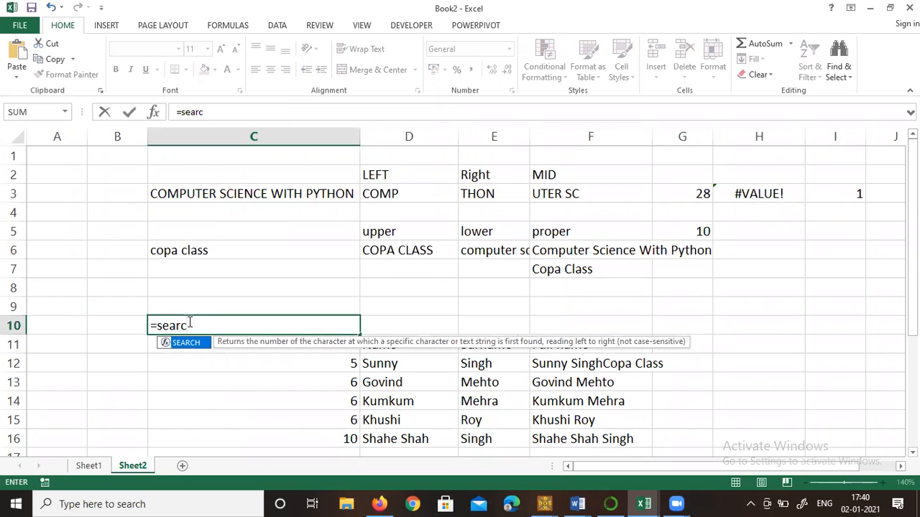
type("h(")
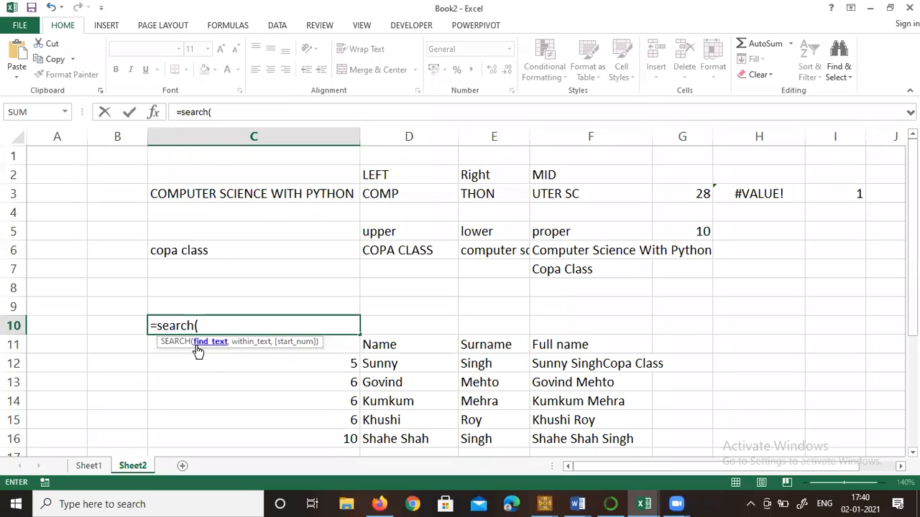
type("\"s\",")
left_click(384, 364)
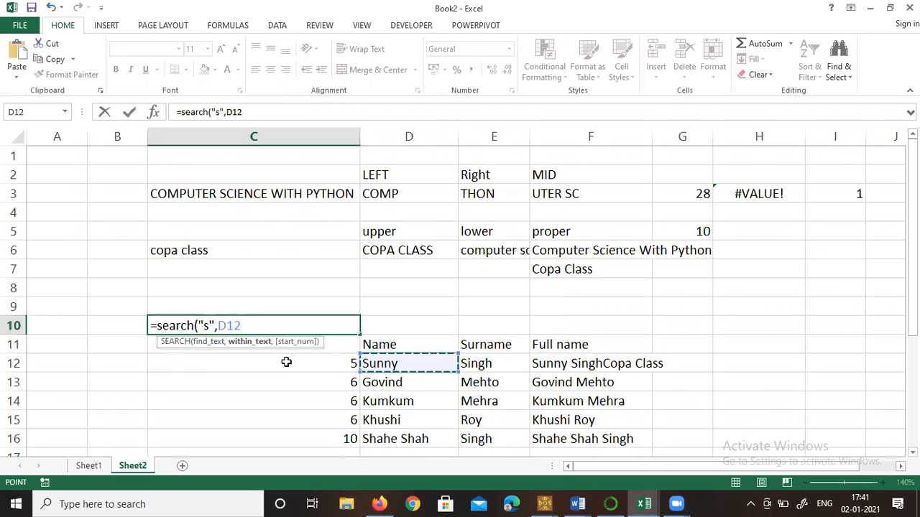
Change the find text in the C10 SEARCH formula to uppercase "U" and complete the formula
left_click(206, 327)
key("BackSpace")
type("u")
key("BackSpace")
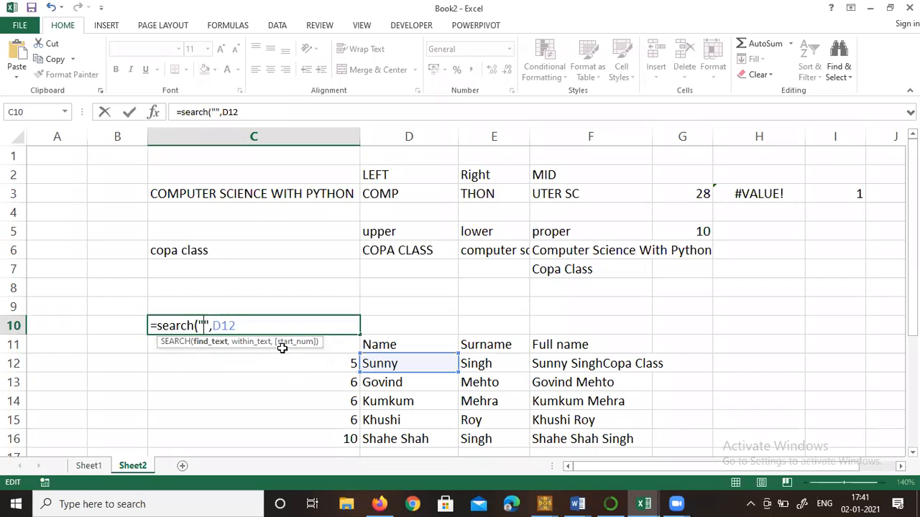
type("U")
left_click(277, 326)
type(")")
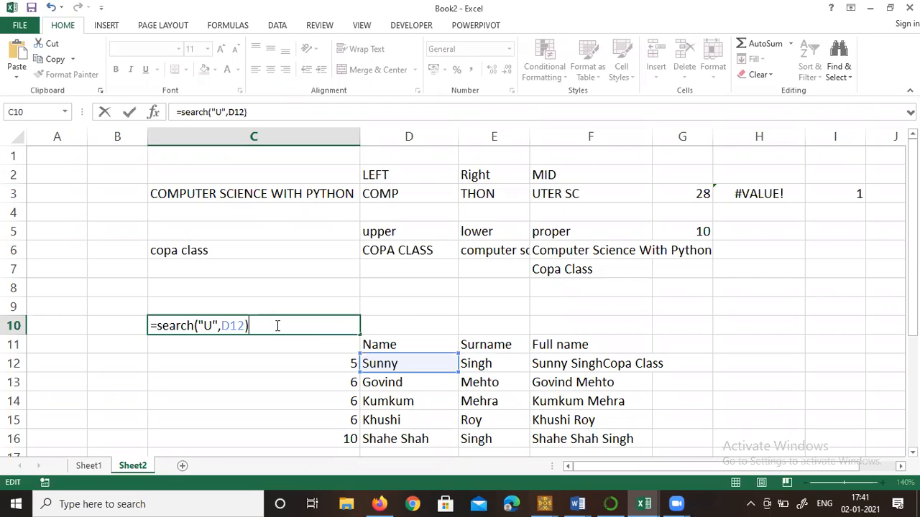
key("Return")
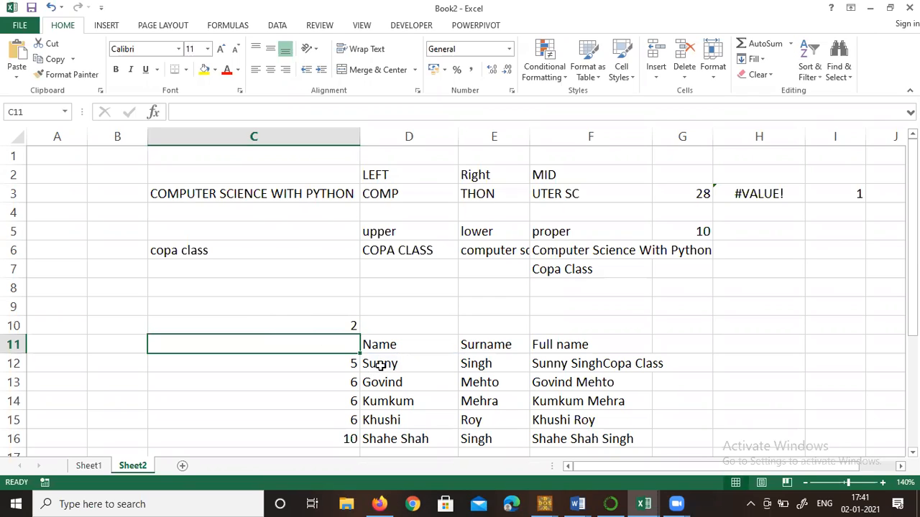
Edit the SEARCH formula in C10 so that it looks for uppercase "N" in D12
left_click(350, 326)
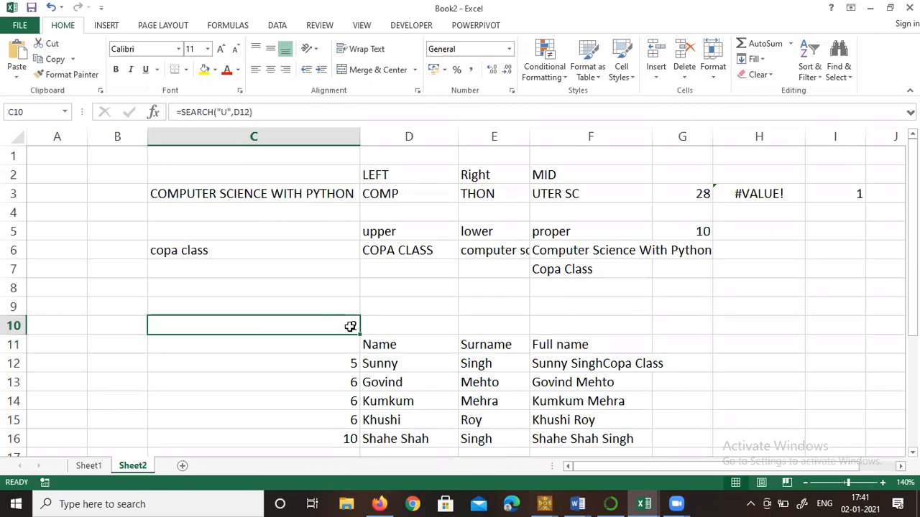
left_click(228, 112)
key("BackSpace")
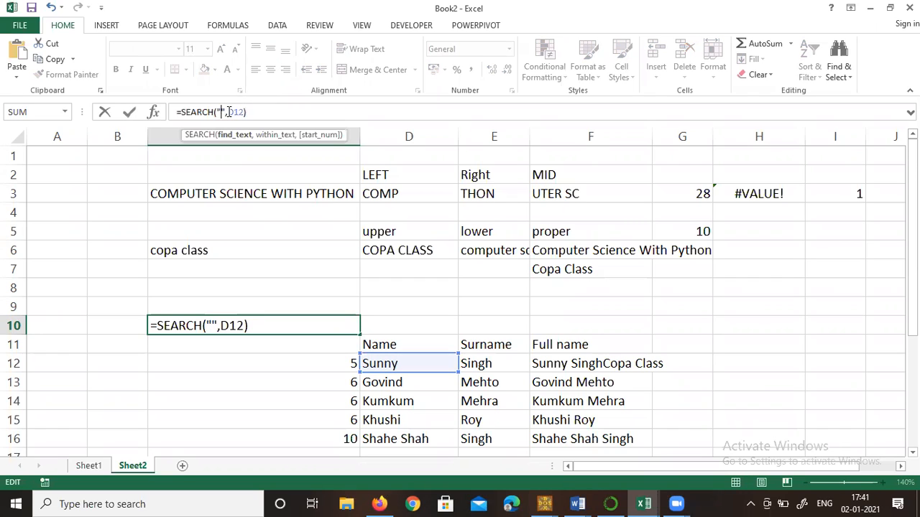
type("N")
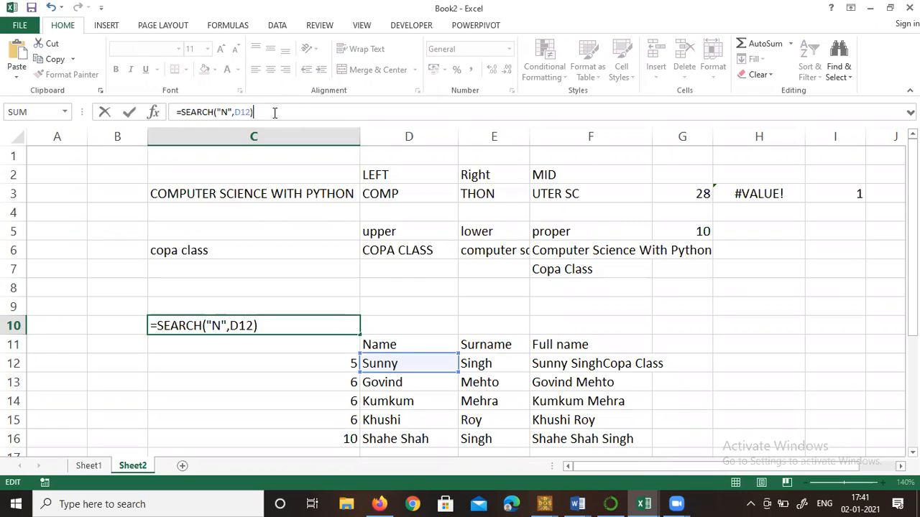
key("Return")
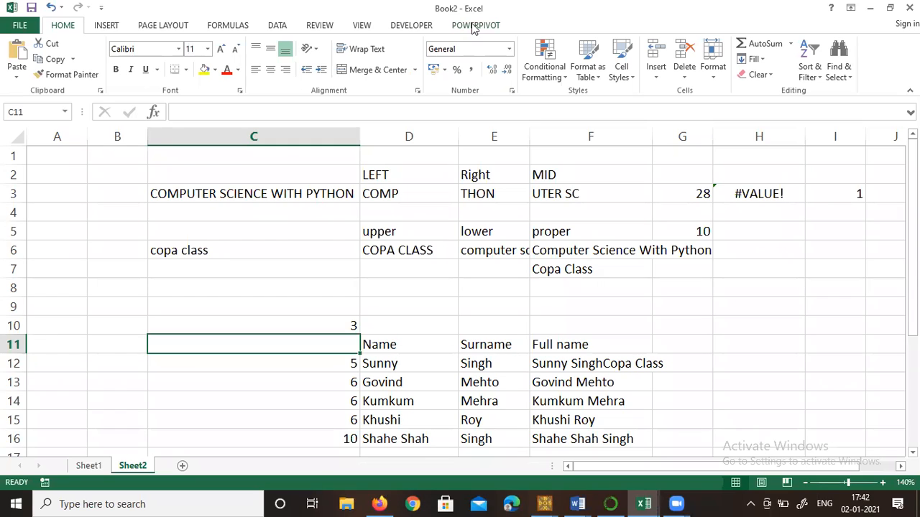
Handwrite an underlined CASE SENSITIVE heading in ink across columns G to I, with upper case and lower case listed beneath it
left_click(618, 117)
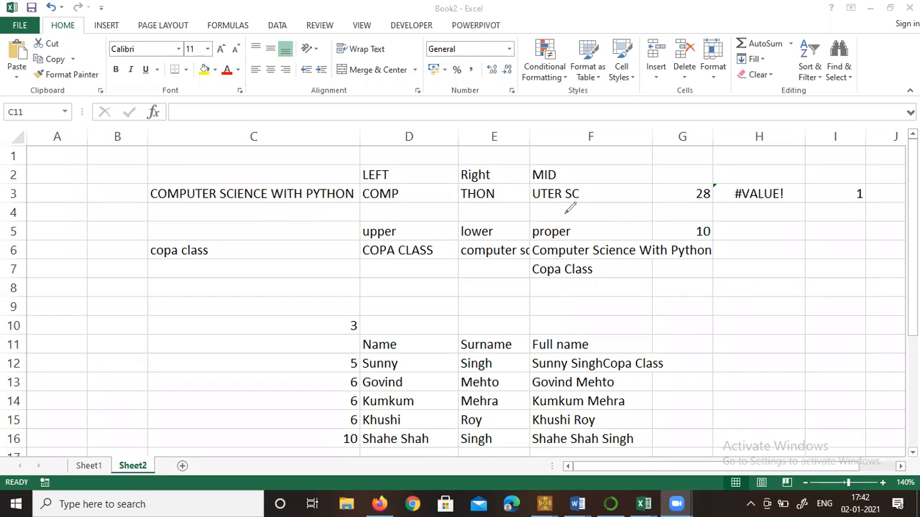
left_click_drag(707, 282, 707, 295)
mouse_move(715, 286)
left_mouse_down()
mouse_move(714, 295)
mouse_move(750, 292)
mouse_move(825, 263)
mouse_move(827, 275)
mouse_move(842, 260)
mouse_move(863, 265)
left_mouse_up()
left_click_drag(719, 310, 861, 283)
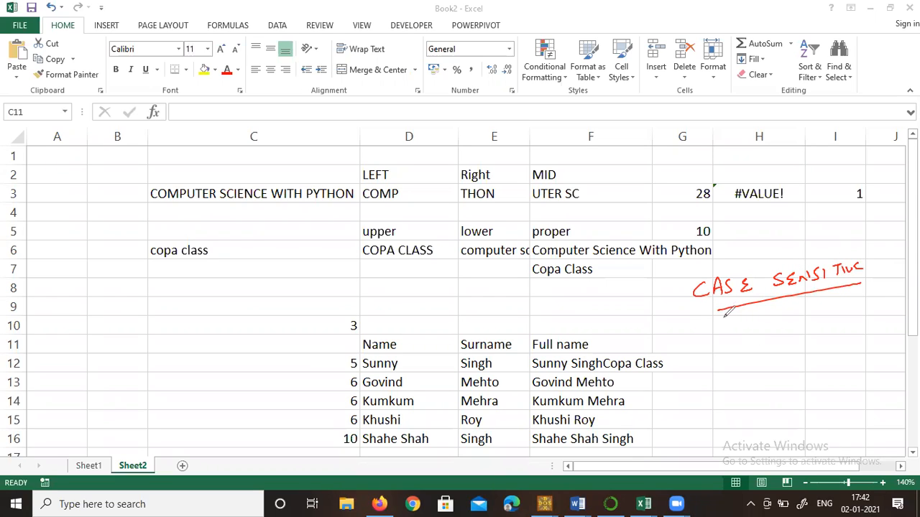
mouse_move(717, 332)
left_mouse_down()
mouse_move(799, 316)
mouse_move(809, 325)
mouse_move(744, 345)
mouse_move(823, 343)
left_mouse_up()
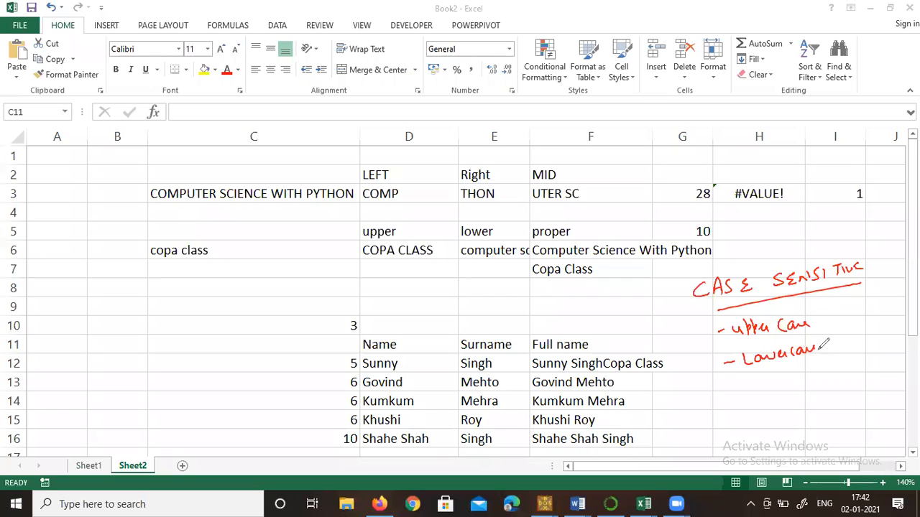
Handwrite A - Z and a - z in ink around column B, rows 9 to 12, and underline both
mouse_move(118, 309)
left_mouse_down()
mouse_move(168, 289)
mouse_move(177, 307)
left_mouse_up()
mouse_move(131, 342)
left_mouse_down()
mouse_move(127, 334)
mouse_move(160, 341)
mouse_move(175, 355)
left_mouse_up()
left_click_drag(124, 314, 174, 309)
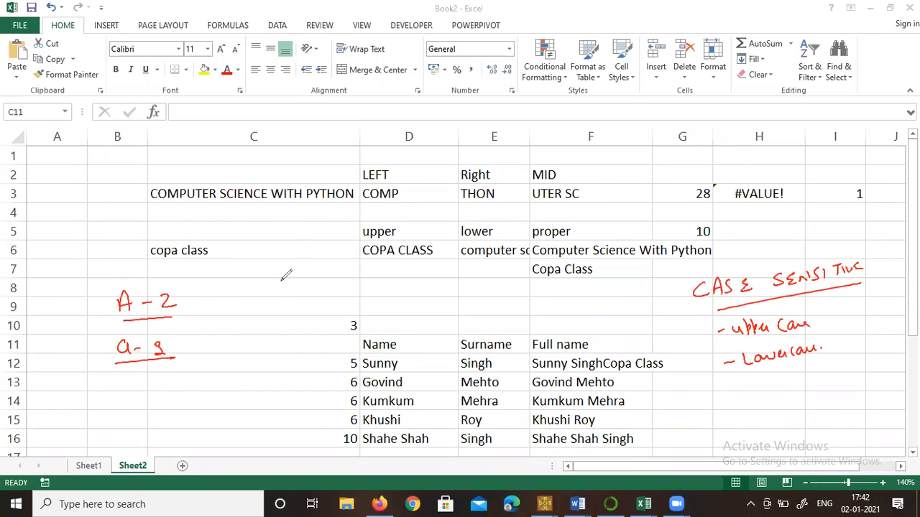
Handwrite = FIND and lowercase find in ink along rows 8 and 9, underlining both words
left_click_drag(279, 283, 287, 283)
left_click_drag(279, 289, 304, 278)
mouse_move(304, 280)
left_mouse_down()
mouse_move(317, 277)
mouse_move(314, 286)
left_mouse_up()
mouse_move(317, 286)
left_mouse_down()
mouse_move(317, 295)
mouse_move(343, 293)
left_mouse_up()
mouse_move(404, 282)
left_mouse_down()
mouse_move(402, 297)
mouse_move(411, 289)
mouse_move(431, 295)
left_mouse_up()
left_click_drag(325, 305, 348, 301)
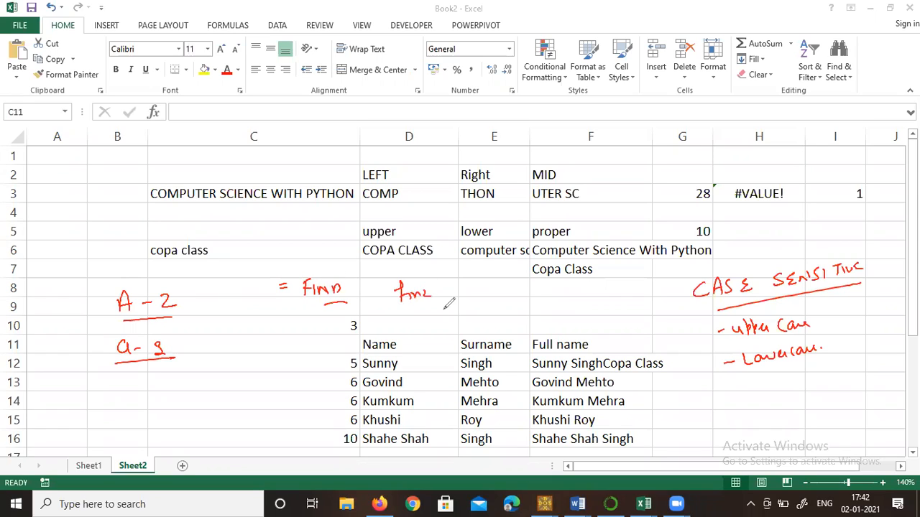
left_click_drag(411, 308, 431, 306)
Mark A and a in ink beside row 3, add an equals sign near C13, and erase all ink annotations
mouse_move(82, 176)
left_mouse_down()
mouse_move(88, 159)
mouse_move(110, 202)
mouse_move(95, 166)
mouse_move(80, 175)
left_mouse_up()
left_click_drag(170, 387, 177, 386)
left_click_drag(170, 391, 177, 390)
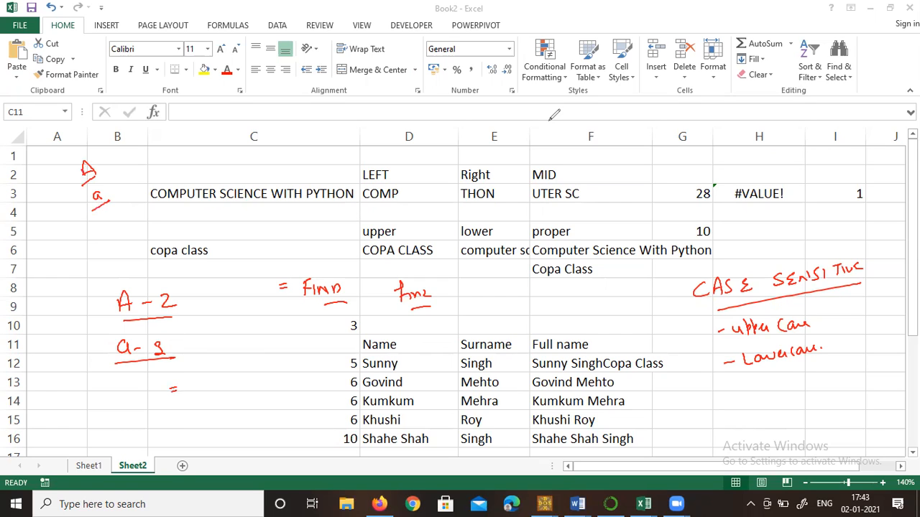
left_click(368, 150)
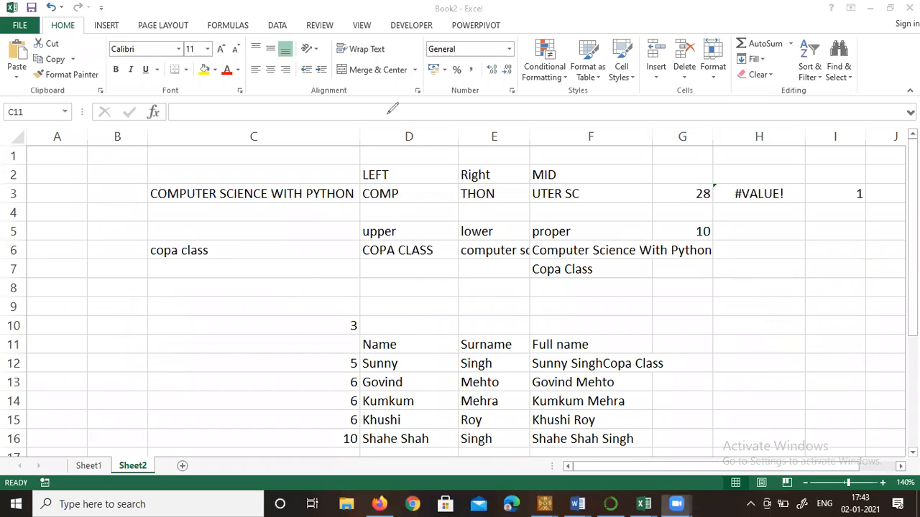
Enter a FIND formula in C11 that locates uppercase "N" within D12
left_click(228, 352)
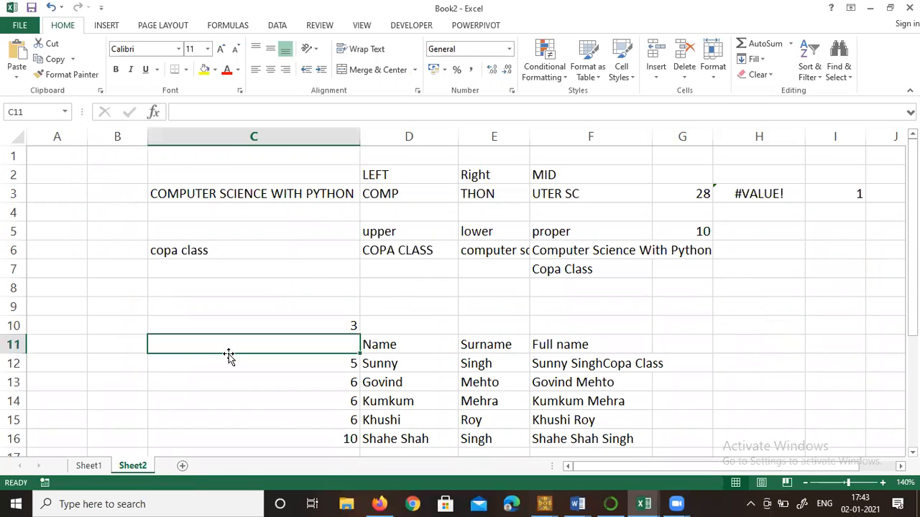
type("=FI")
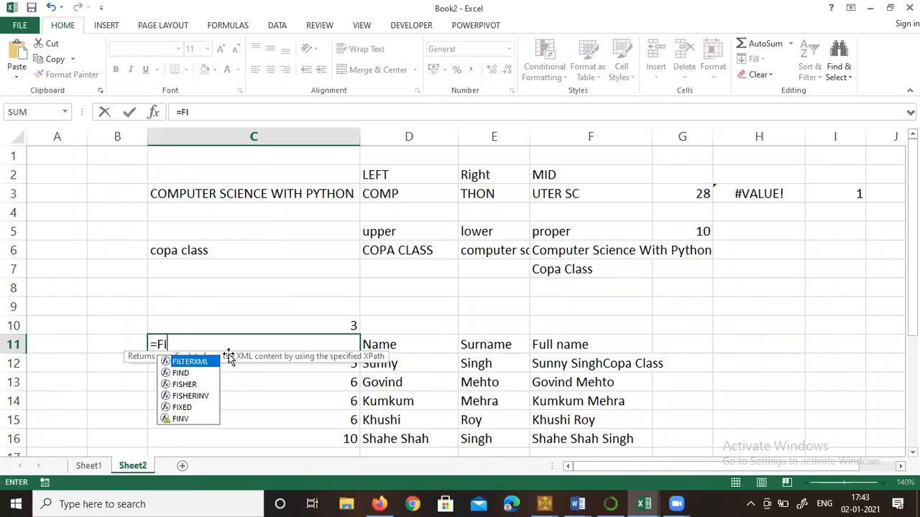
type("ND(\"n")
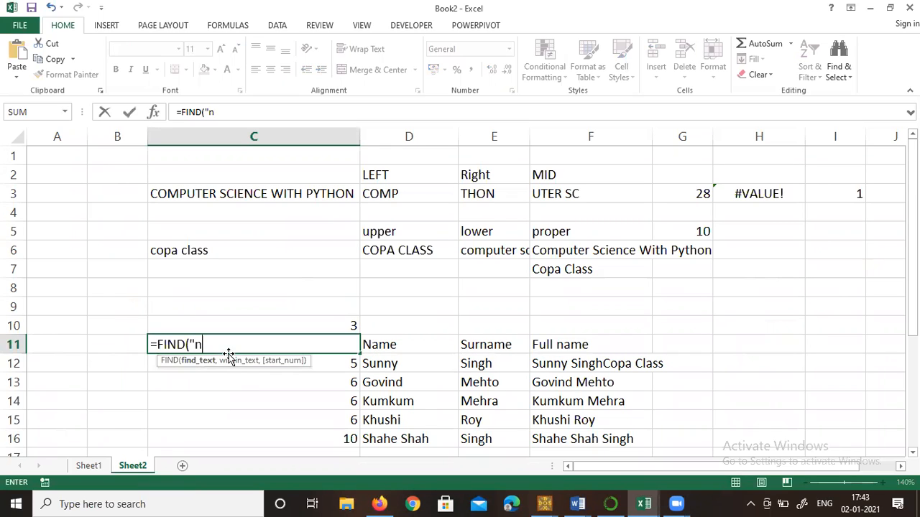
key("BackSpace")
type("N\",")
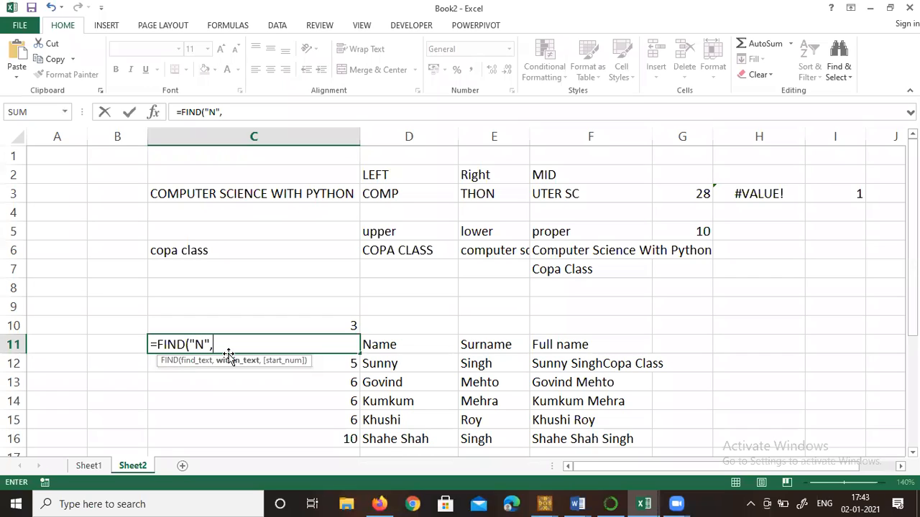
left_click(390, 371)
type(")")
key("Return")
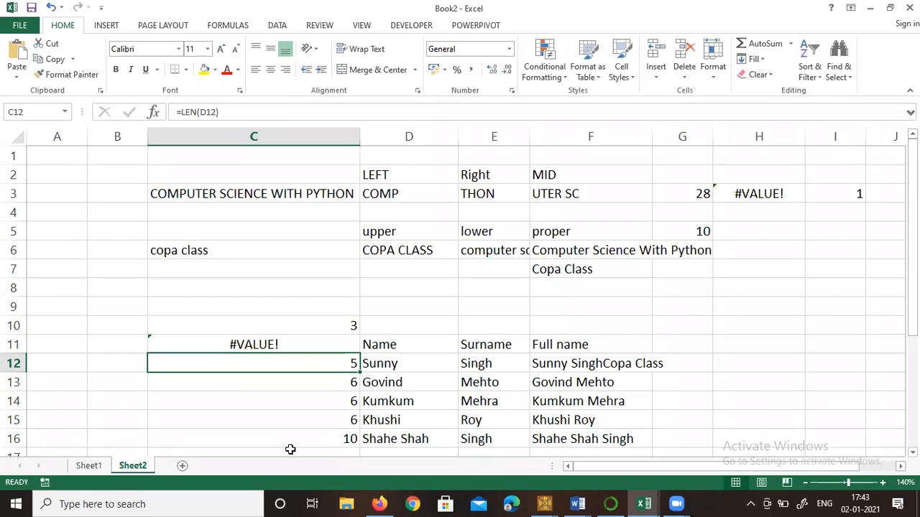
Replace the formula in C12 with a SEARCH formula that locates uppercase "N" within D12
type("=SEARC")
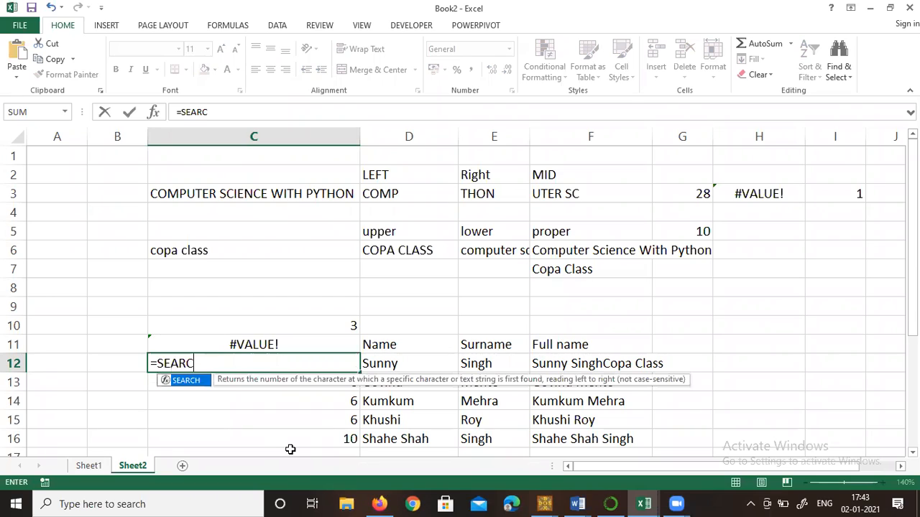
type("H(\"N")
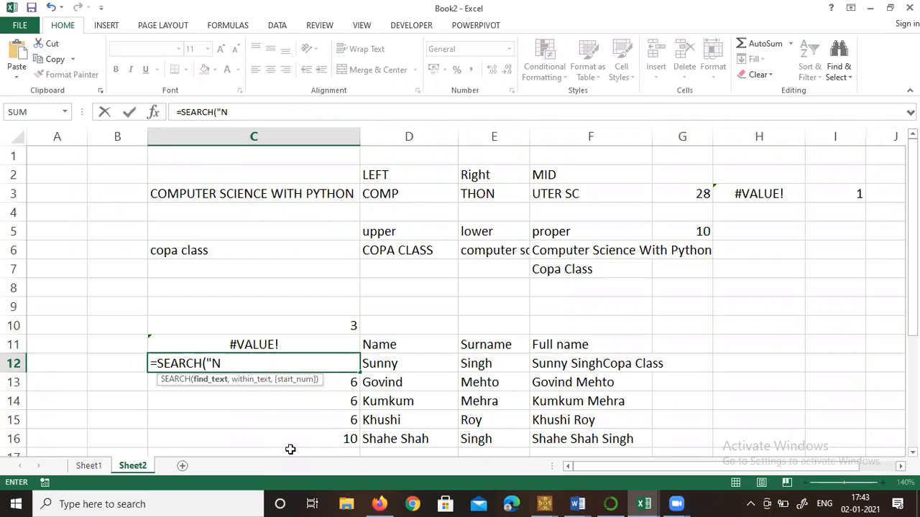
type("\",")
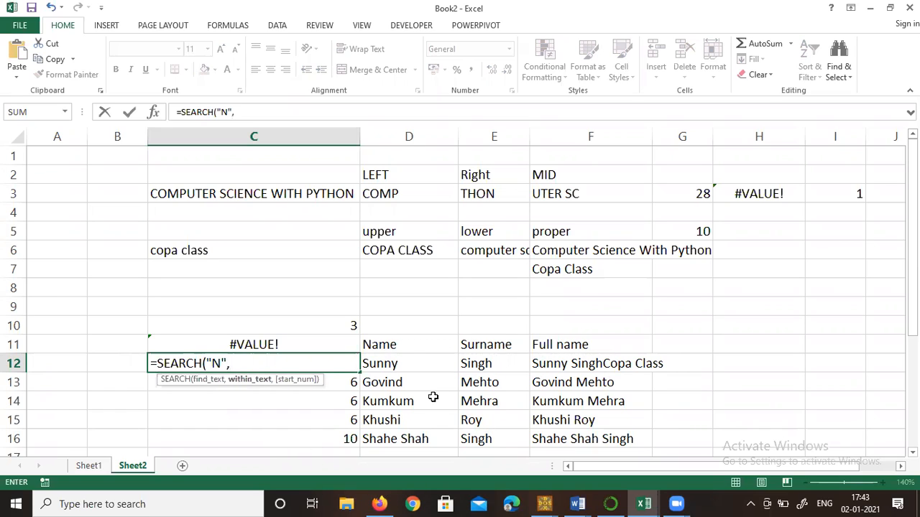
left_click(409, 361)
key("Return")
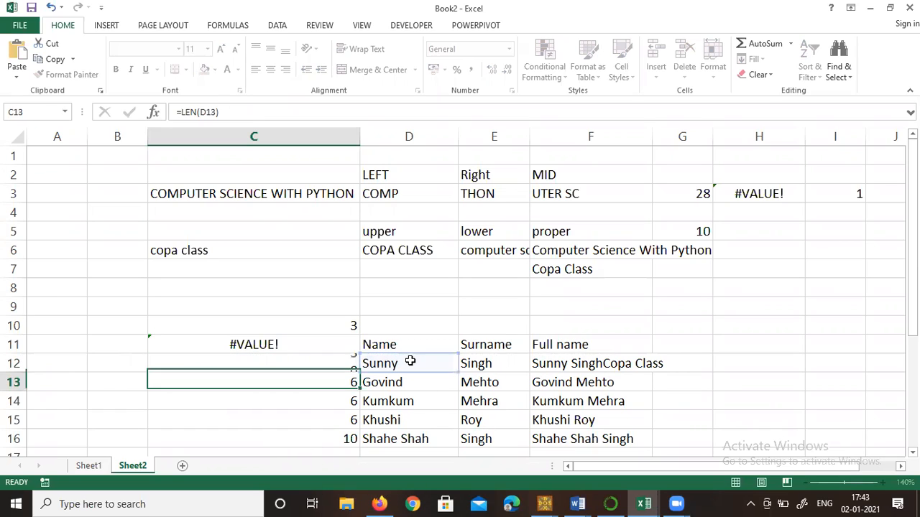